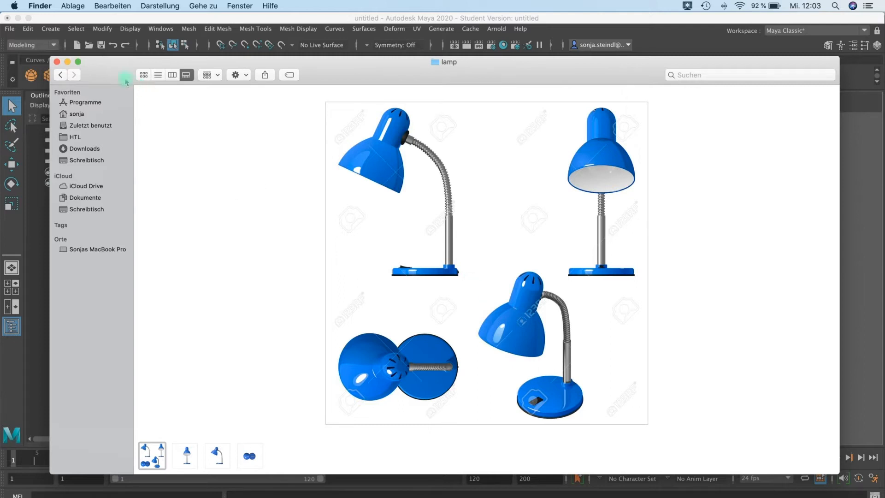
# Start a new Maya project in the Project Window and name it desk_lamp
pyautogui.click(67, 61)
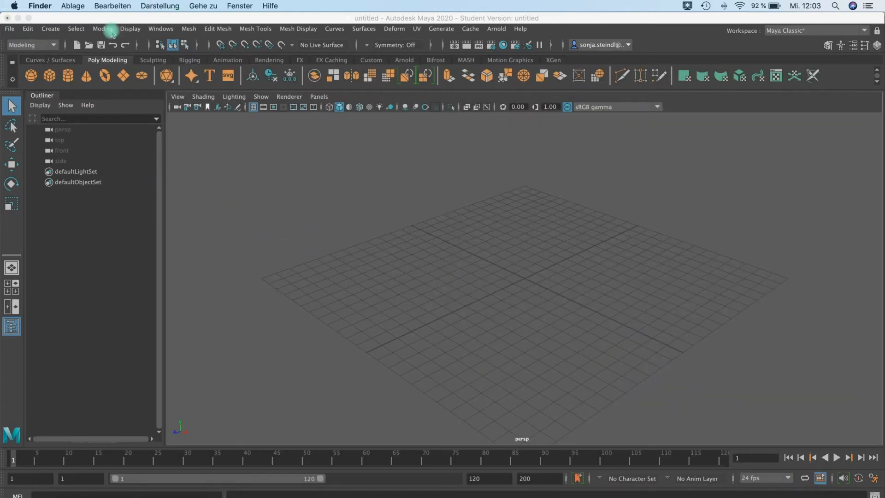
pyautogui.click(9, 29)
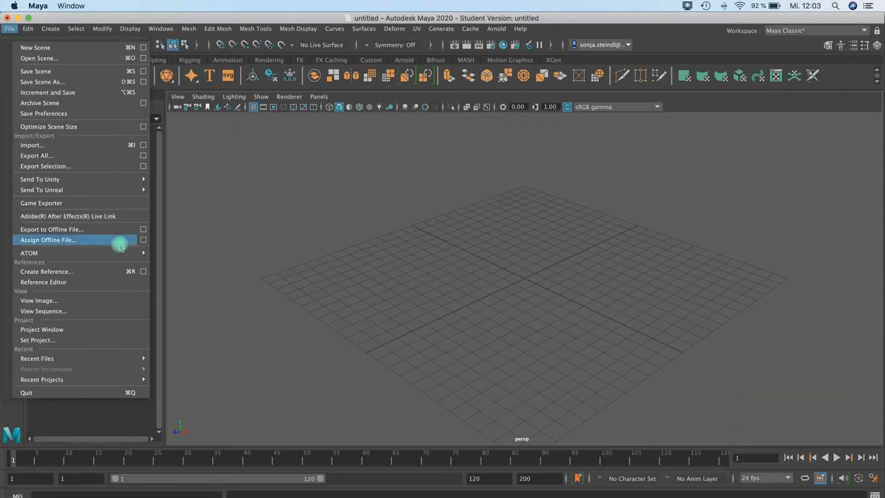
pyautogui.click(65, 329)
pyautogui.click(571, 214)
pyautogui.click(408, 214)
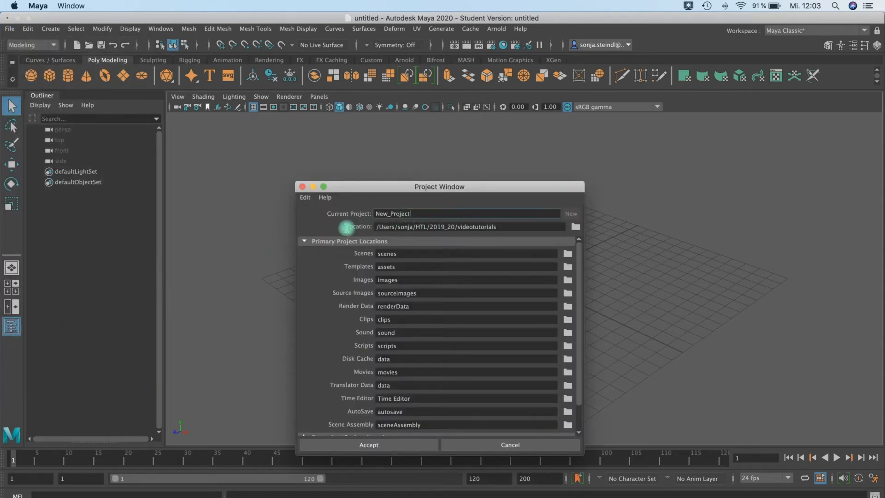
pyautogui.moveTo(413, 213); pyautogui.dragTo(363, 212)
pyautogui.write('desk_lamp')
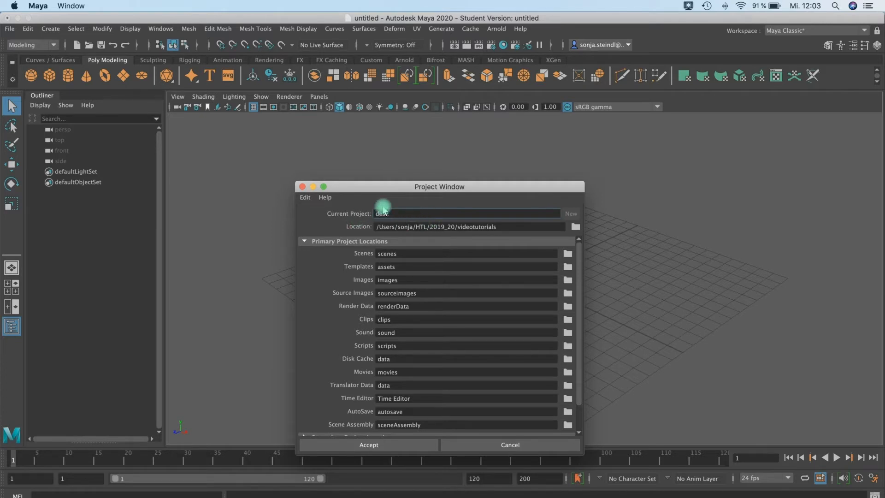
# Set the videotutorials folder as the project location and create the project with its default subfolders
pyautogui.click(575, 227)
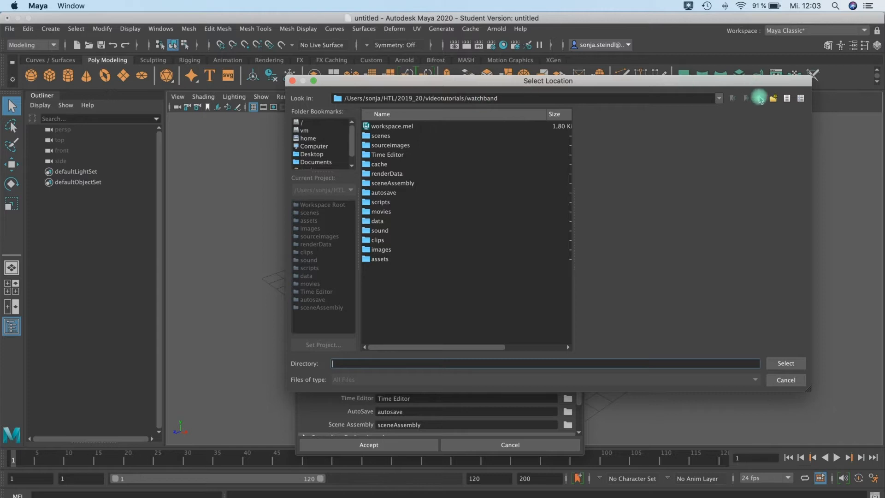
pyautogui.click(760, 98)
pyautogui.click(798, 363)
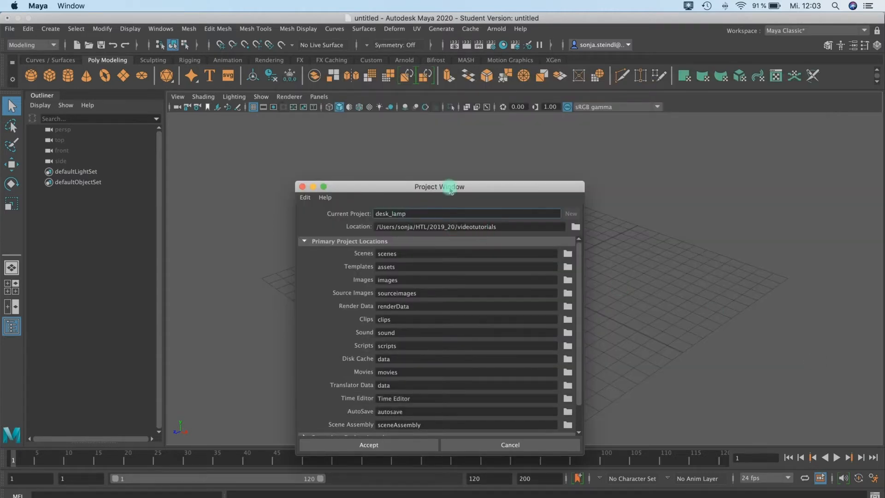
pyautogui.moveTo(448, 188); pyautogui.dragTo(372, 139)
pyautogui.click(284, 397)
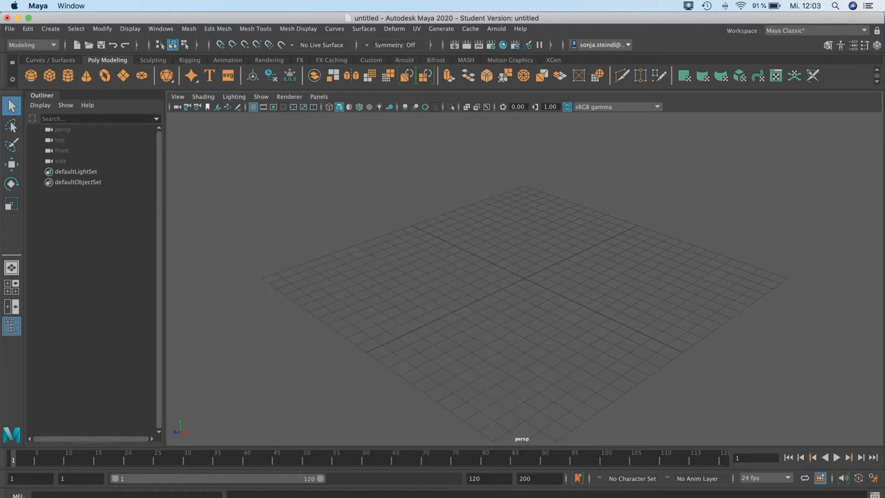
# Switch to Finder, show the lamp folder in columns and preview the front, side and top reference images
pyautogui.press('super+Tab')
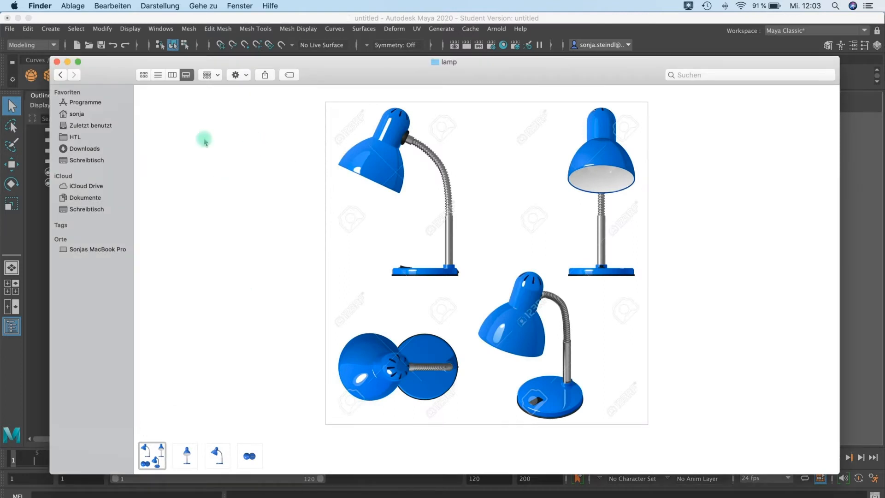
pyautogui.press('super+3')
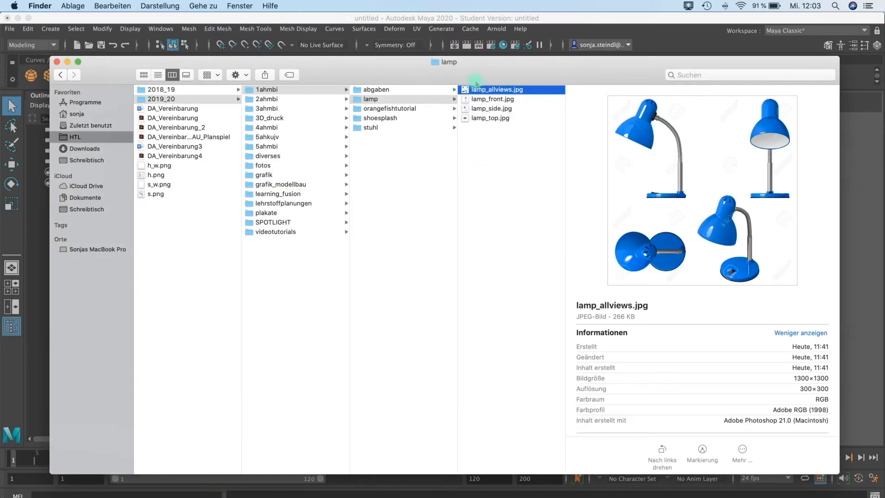
pyautogui.click(368, 99)
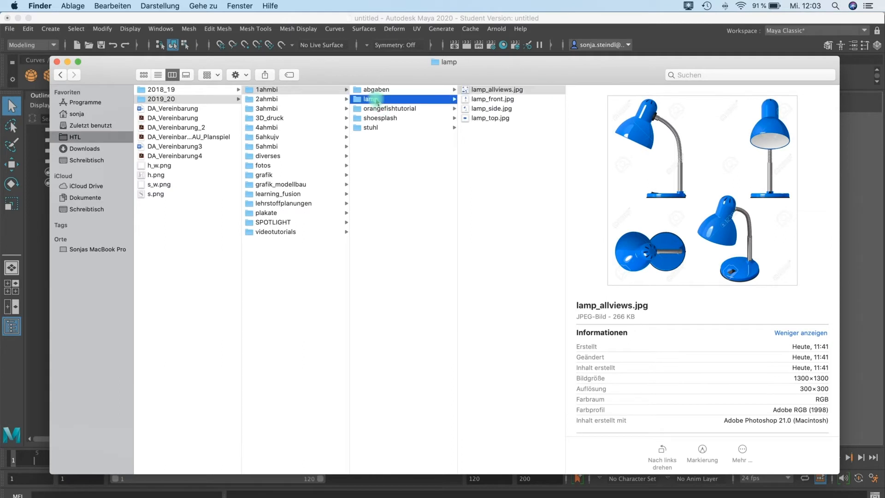
pyautogui.click(484, 99)
pyautogui.click(483, 110)
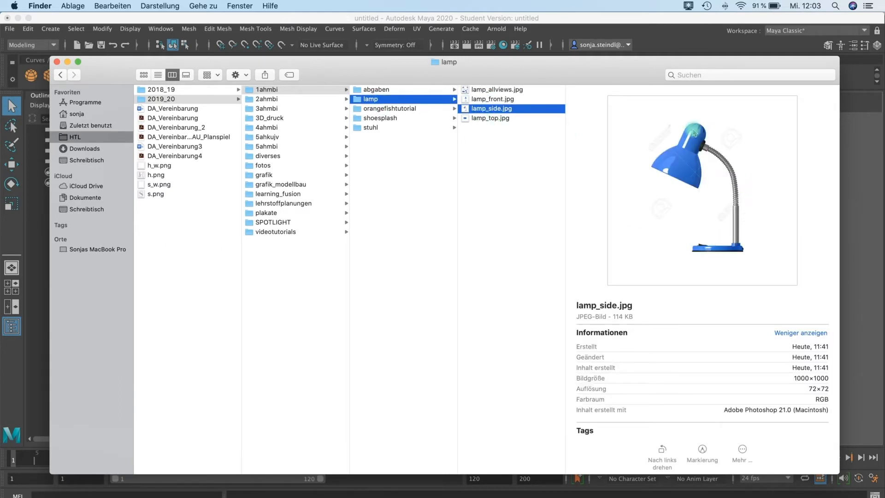
pyautogui.click(494, 118)
pyautogui.click(489, 99)
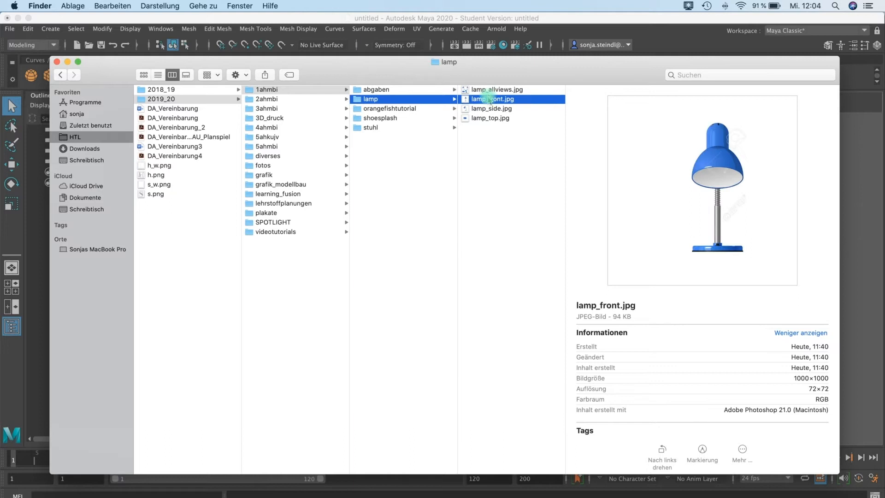
# Copy all four lamp images into the sourceimages folder of the desk_lamp project and minimize the Finder window
pyautogui.moveTo(519, 141); pyautogui.dragTo(483, 90)
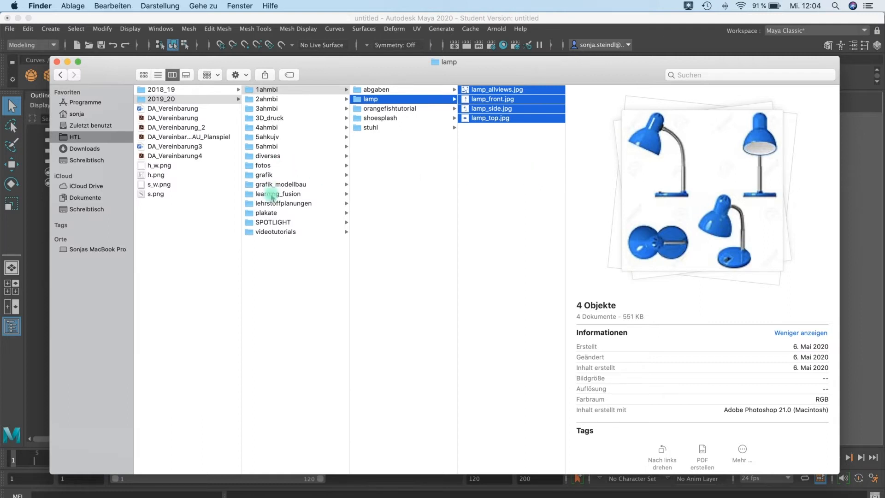
pyautogui.click(287, 233)
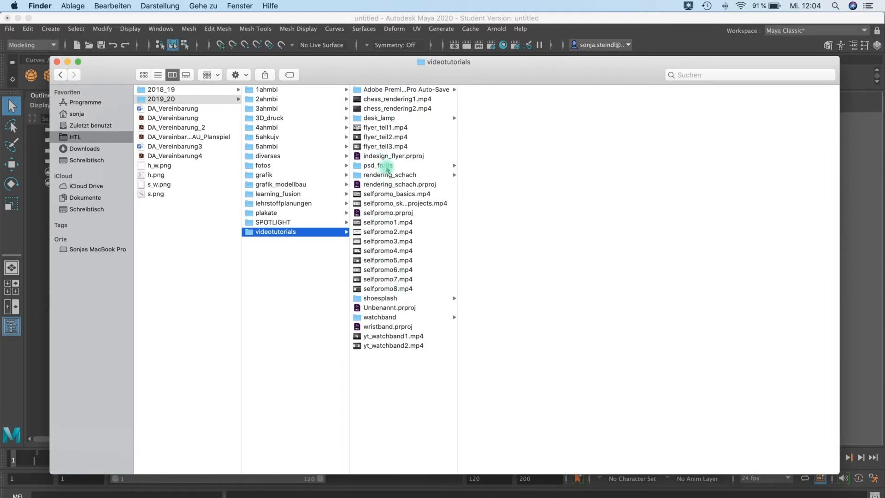
pyautogui.click(387, 119)
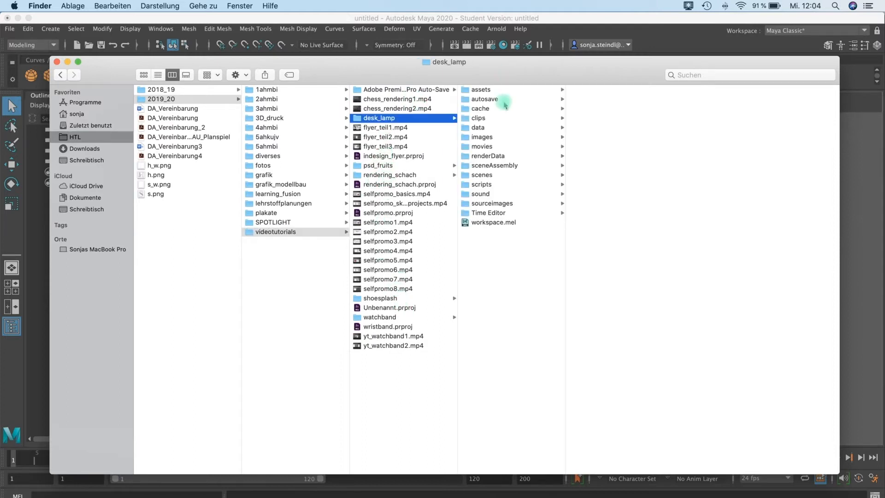
pyautogui.click(494, 204)
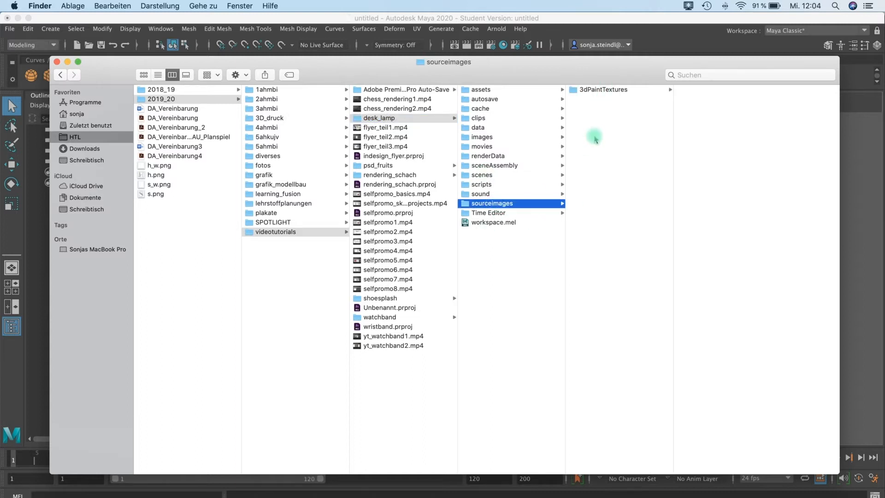
pyautogui.press('super+v')
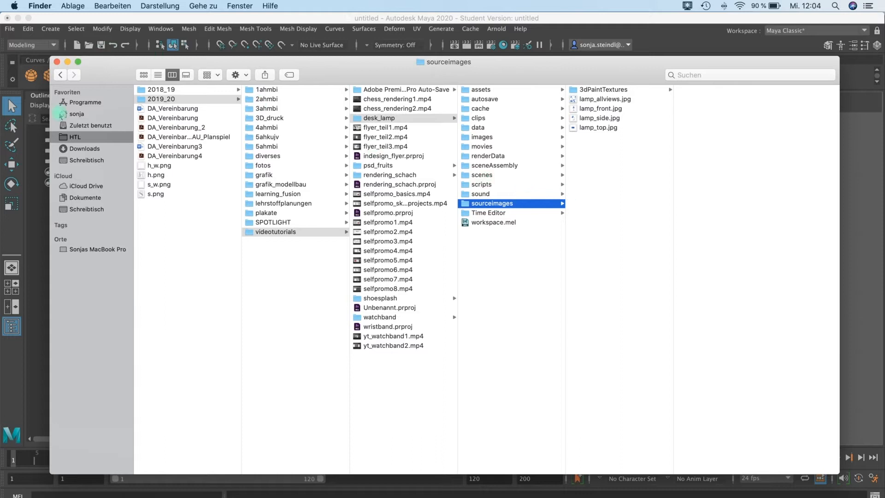
pyautogui.click(68, 61)
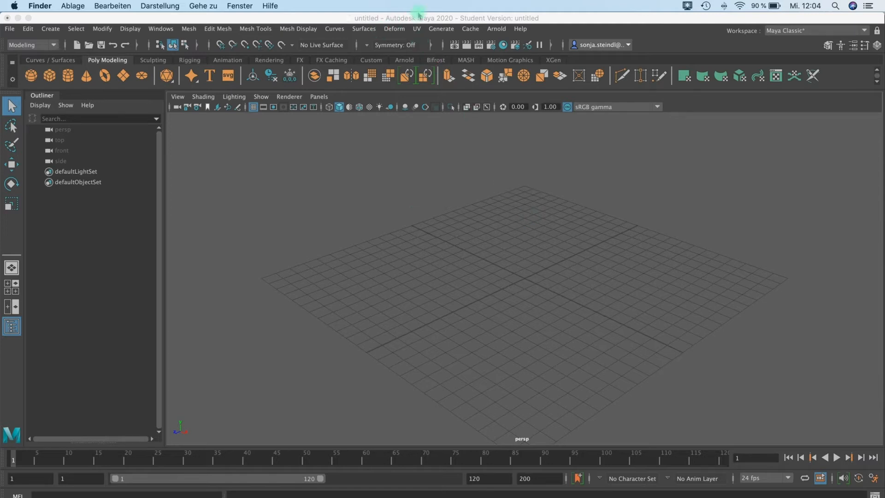
# Save the scene as desk_lamp1 in Maya Binary format in the project's scenes folder
pyautogui.click(10, 29)
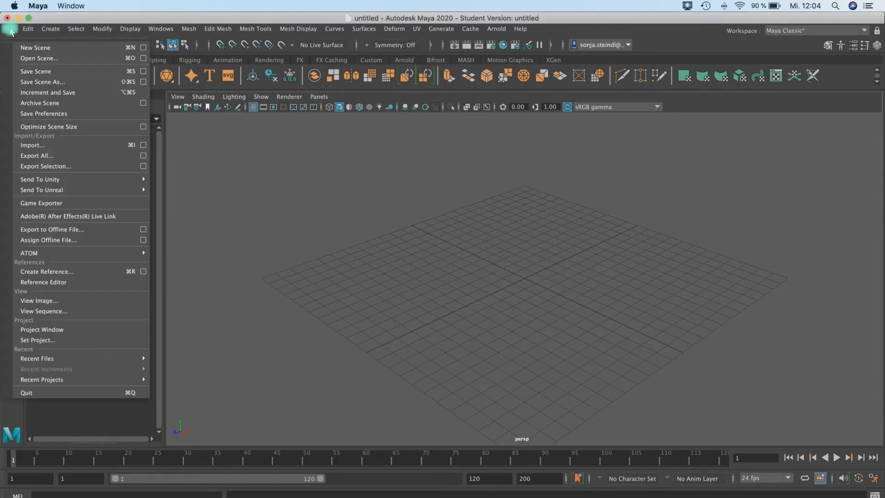
pyautogui.click(36, 82)
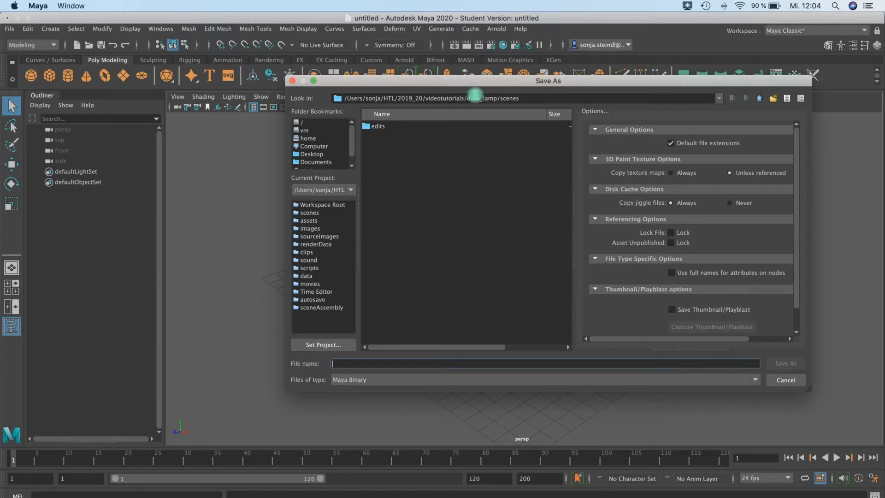
pyautogui.moveTo(468, 98); pyautogui.dragTo(526, 96)
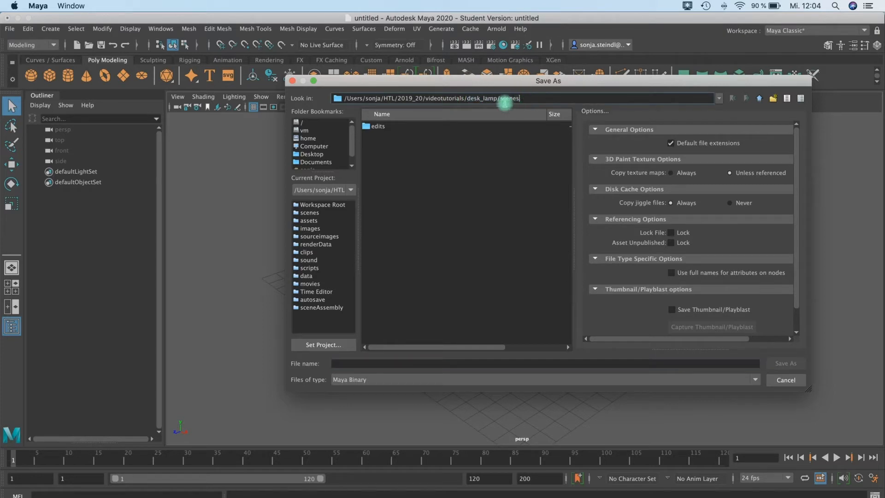
pyautogui.click(342, 365)
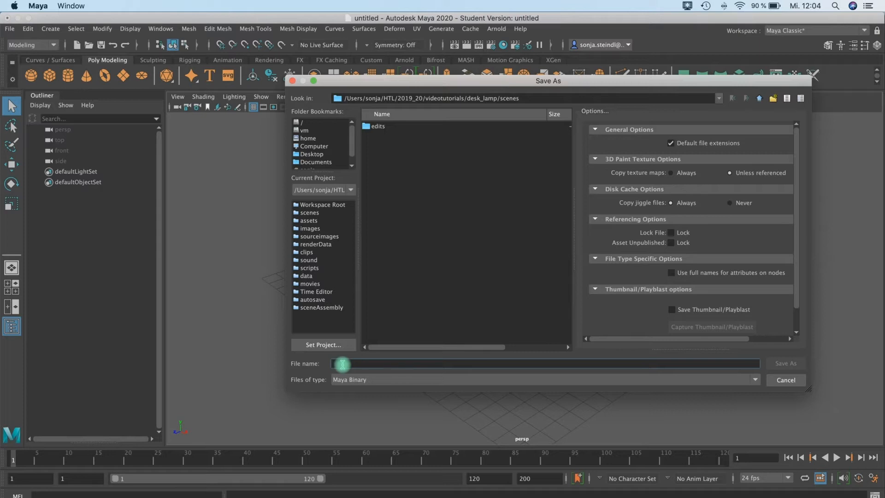
pyautogui.write('de')
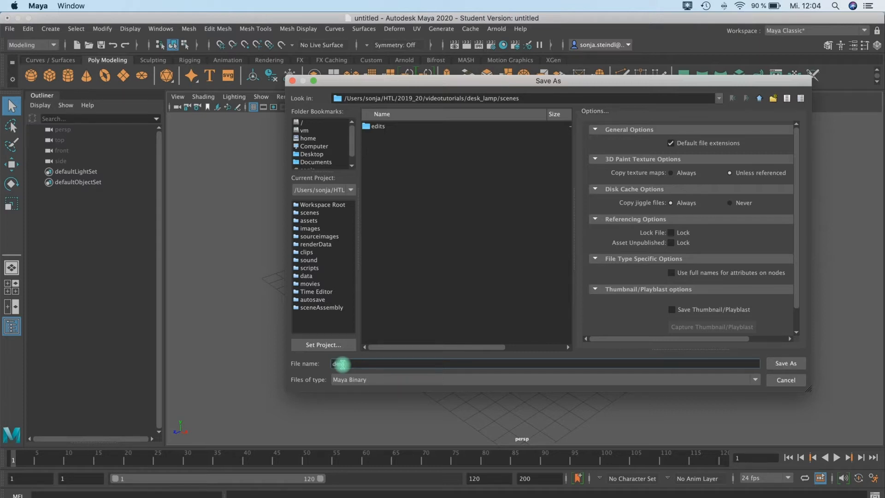
pyautogui.write('sk_lamp1')
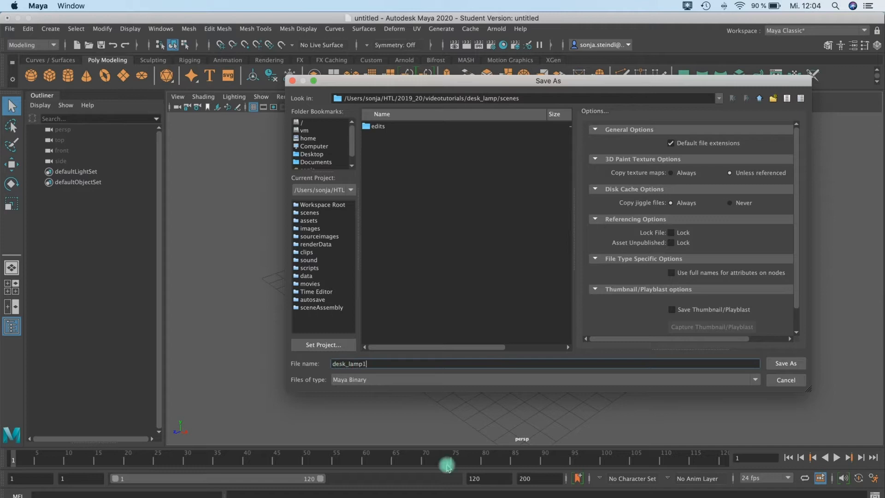
pyautogui.click(786, 363)
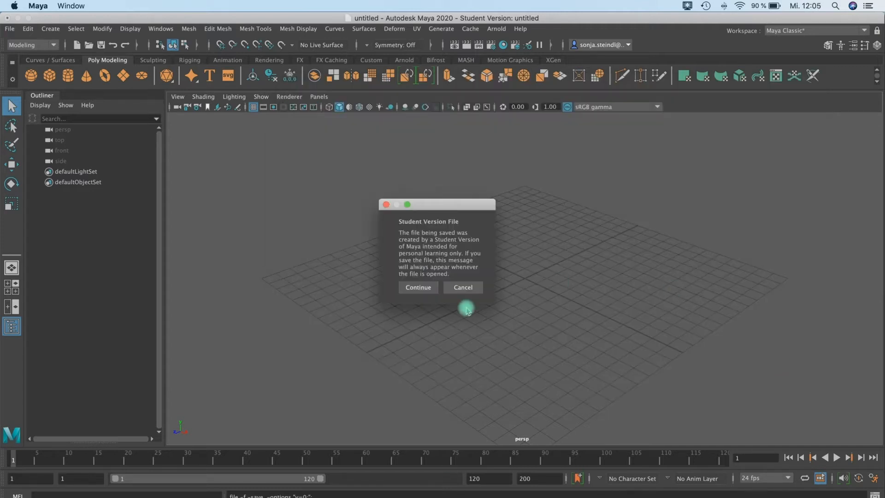
pyautogui.click(426, 287)
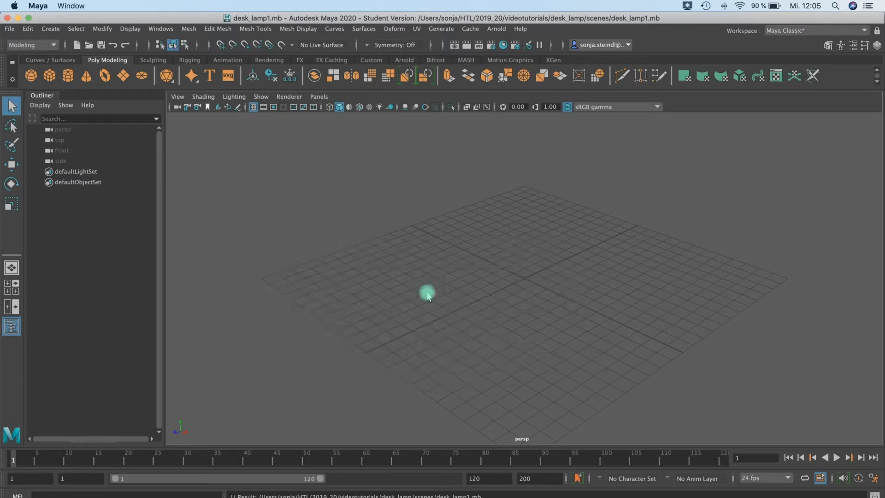
# Import lamp_top.jpg from the sourceimages folder as an image plane in the top view
pyautogui.press('space')
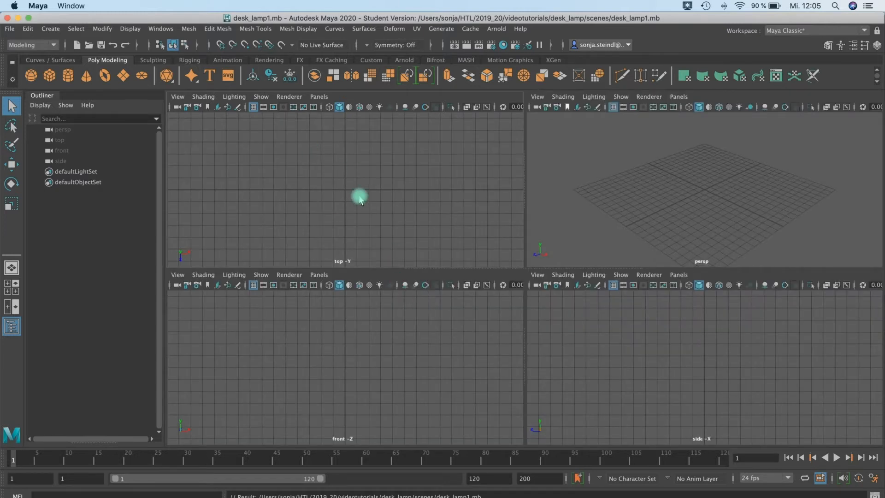
pyautogui.press('space')
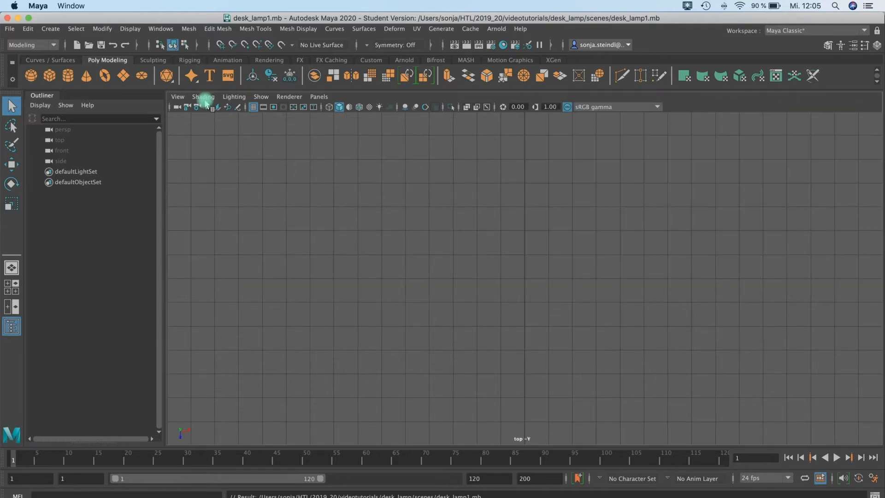
pyautogui.click(180, 99)
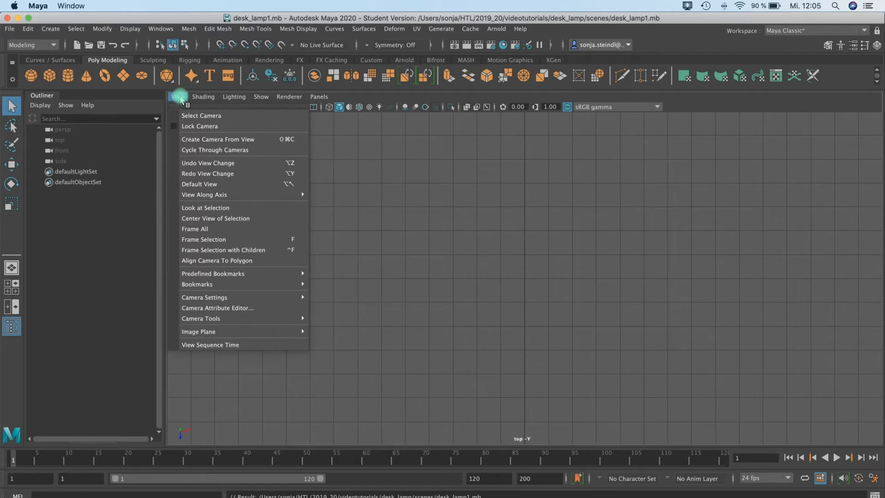
pyautogui.moveTo(272, 325)
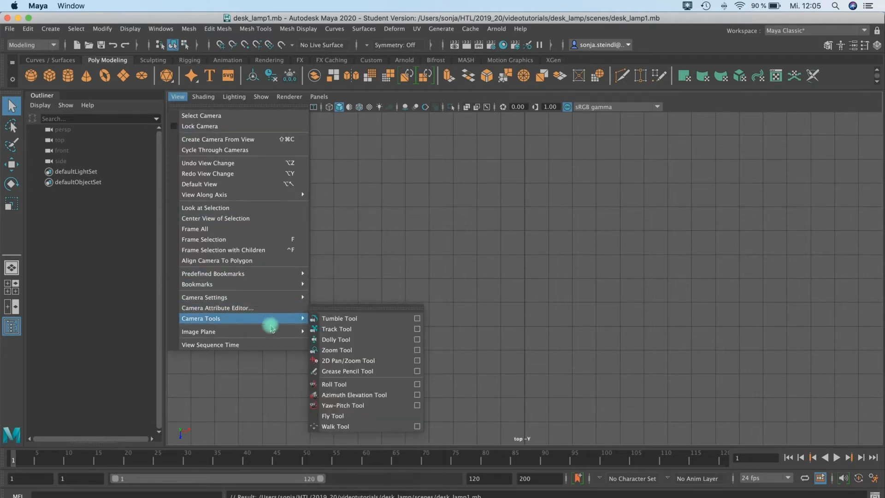
pyautogui.click(369, 340)
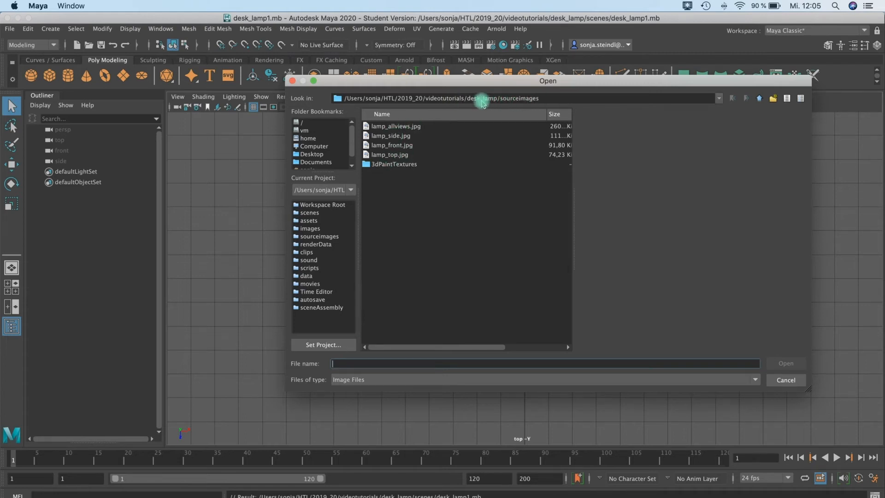
pyautogui.click(377, 155)
pyautogui.click(784, 362)
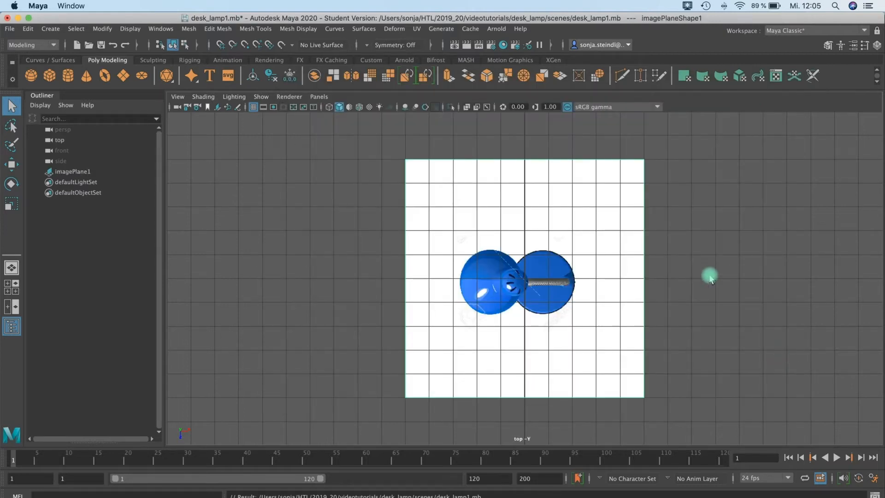
# Import lamp_front.jpg from the sourceimages folder as an image plane in the front view
pyautogui.press('space')
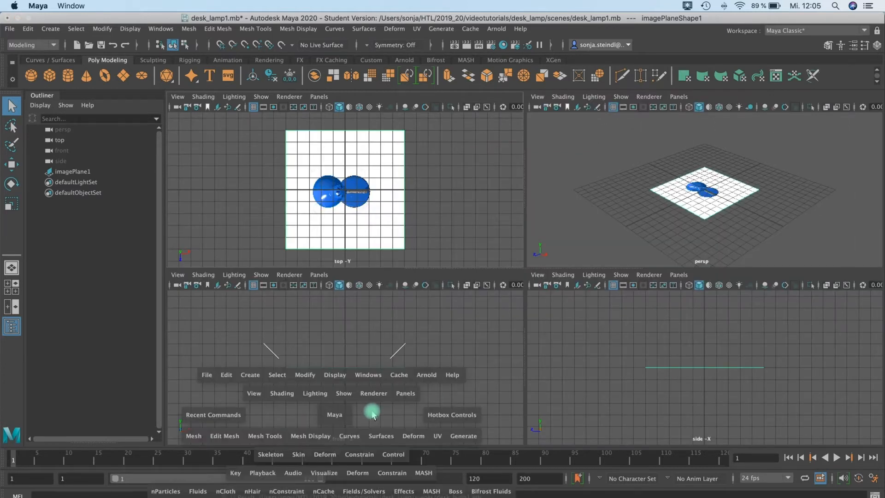
pyautogui.press('space')
pyautogui.click(178, 97)
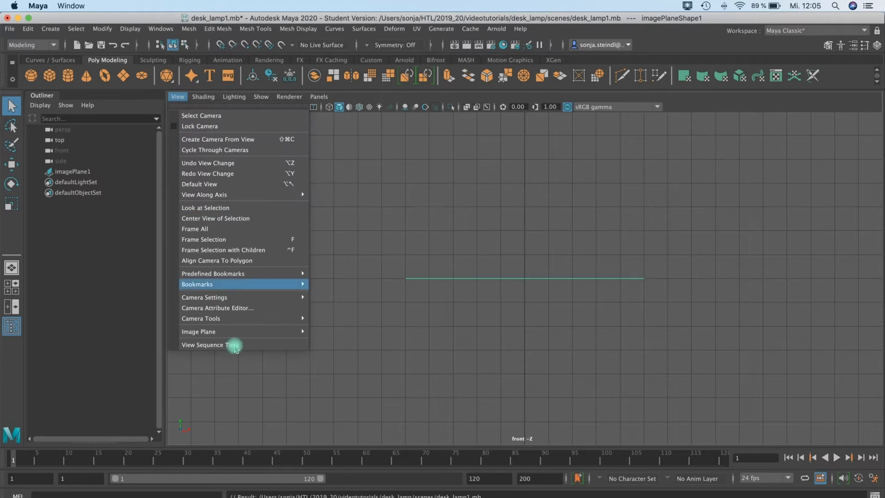
pyautogui.moveTo(264, 332)
pyautogui.click(364, 340)
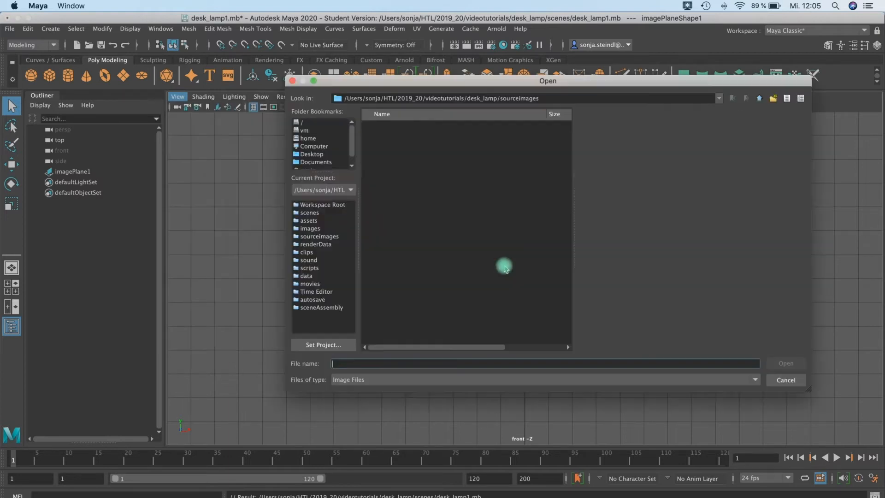
pyautogui.click(391, 146)
pyautogui.click(786, 363)
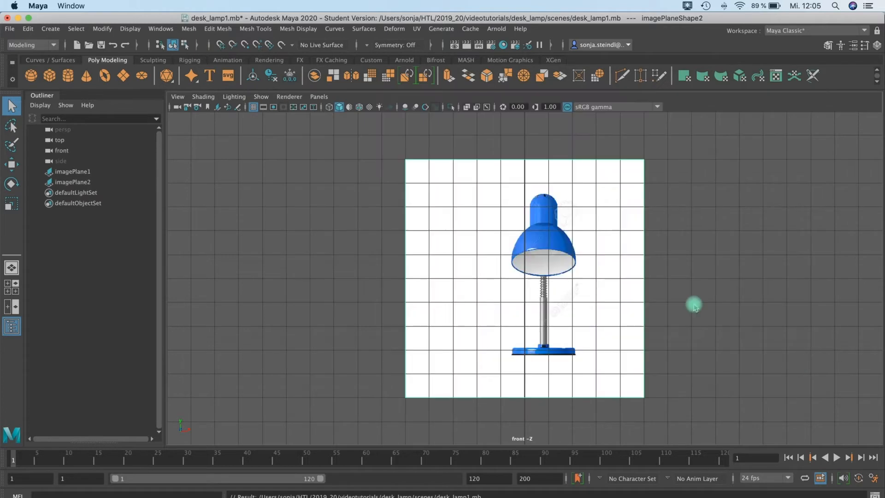
# Import lamp_side.jpg from the sourceimages folder as an image plane in the side view
pyautogui.press('space')
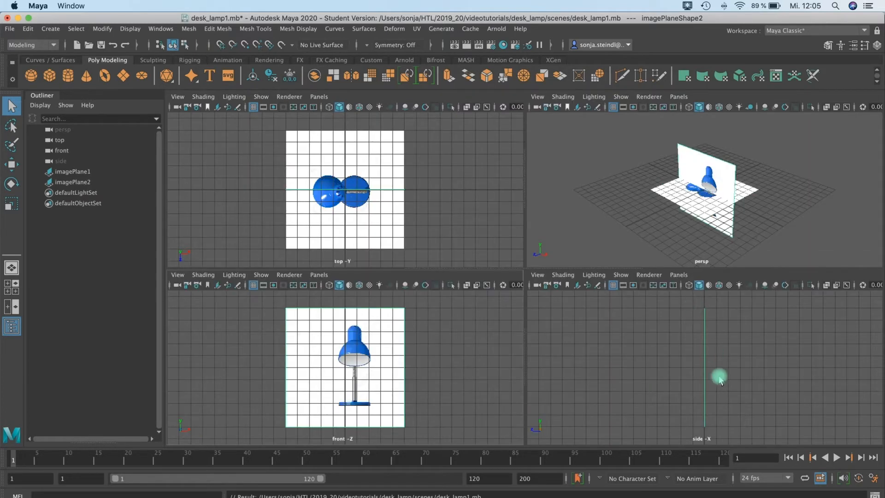
pyautogui.click(665, 382)
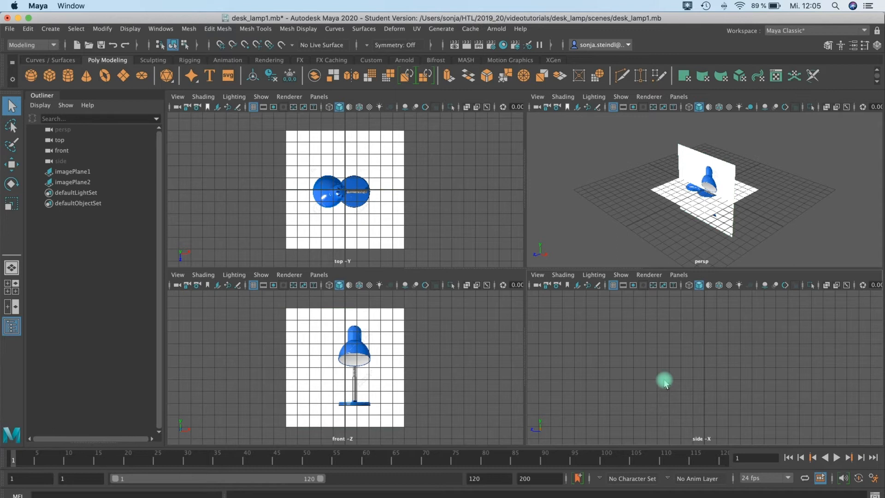
pyautogui.press('space')
pyautogui.click(177, 97)
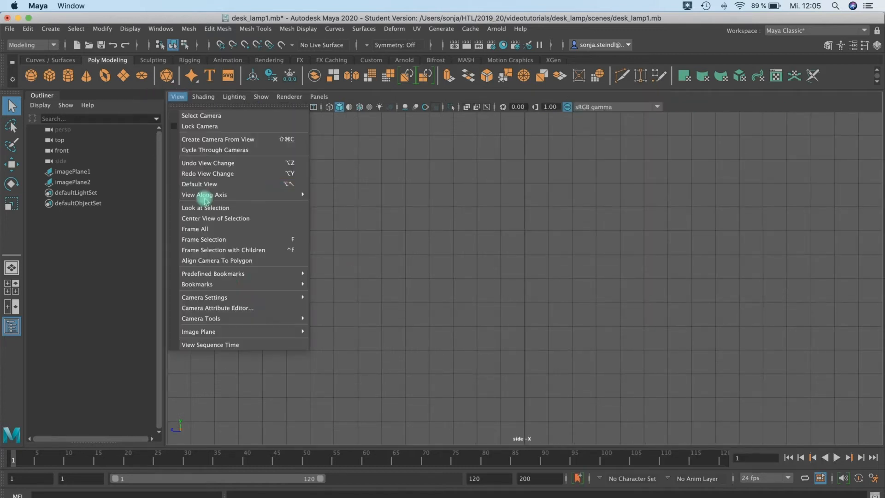
pyautogui.moveTo(291, 332)
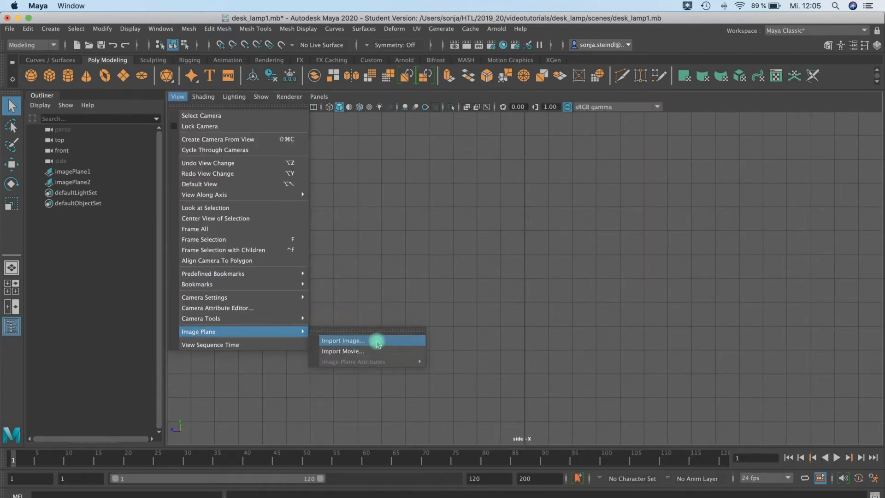
pyautogui.click(350, 337)
pyautogui.click(394, 136)
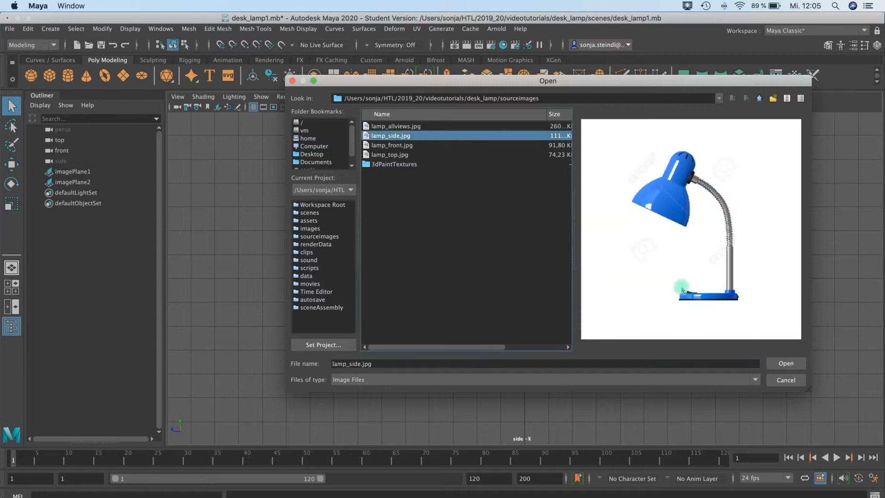
pyautogui.click(785, 365)
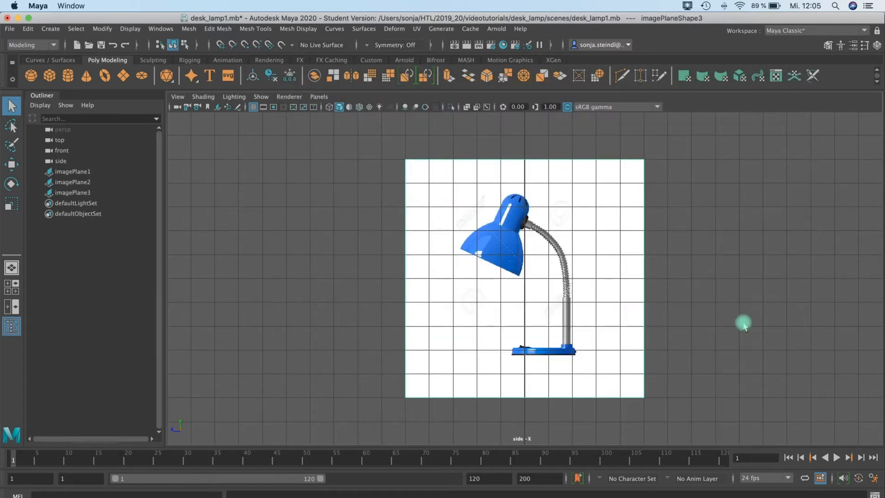
# Select the side image plane and raise it vertically so the whole lamp stands above the grid
pyautogui.press('space')
pyautogui.scroll(5, 718, 203)
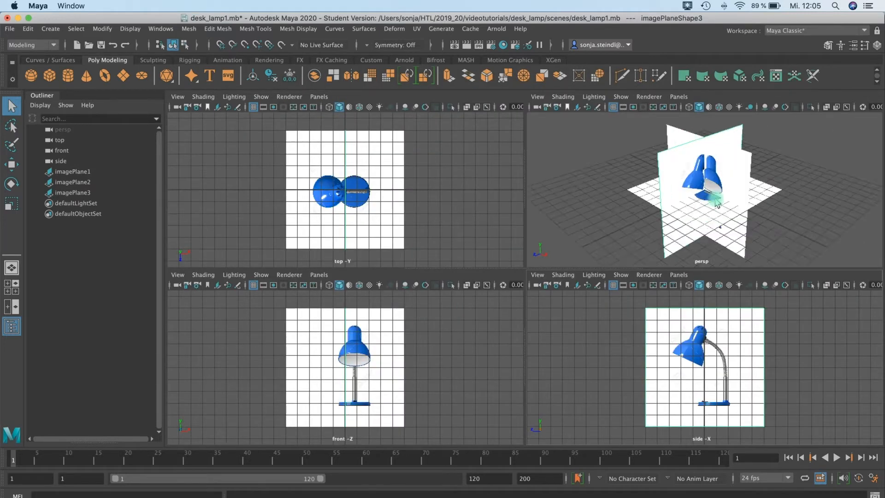
pyautogui.keyDown('alt'); pyautogui.moveTo(727, 194); pyautogui.dragTo(749, 185); pyautogui.keyUp('alt')
pyautogui.scroll(-5, 747, 179)
pyautogui.moveTo(694, 136); pyautogui.dragTo(724, 164)
pyautogui.click(695, 167)
pyautogui.press('w')
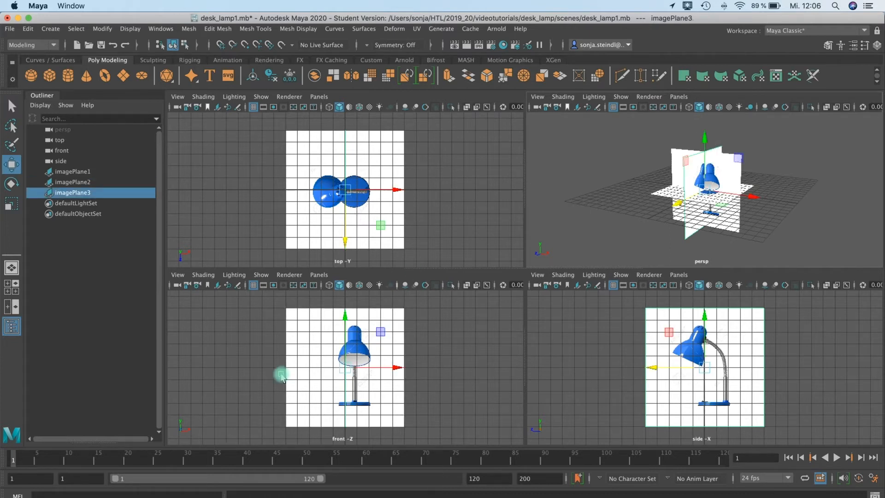
pyautogui.moveTo(345, 322); pyautogui.dragTo(353, 275)
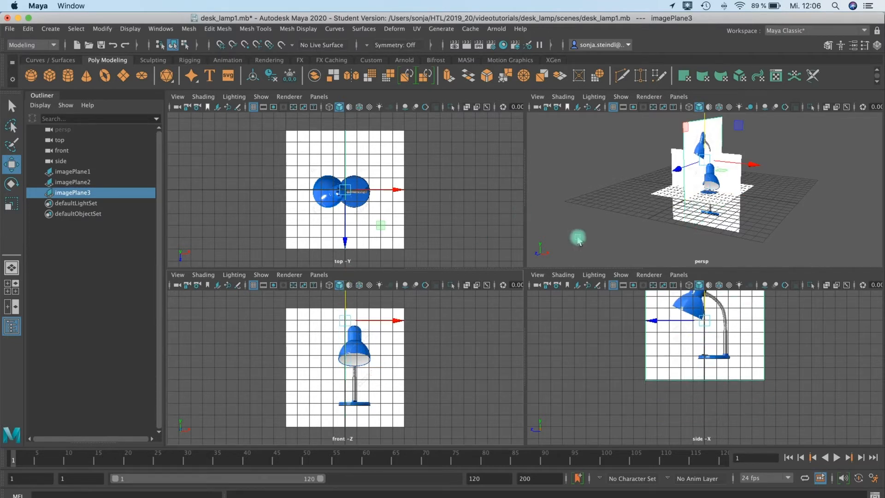
# Fine-tune the side image plane's height and depth so the lamp base rests on the ground line around the origin
pyautogui.keyDown('alt'); pyautogui.moveTo(668, 231); pyautogui.dragTo(721, 214); pyautogui.keyUp('alt')
pyautogui.scroll(5, 721, 214)
pyautogui.keyDown('alt'); pyautogui.moveTo(650, 200); pyautogui.dragTo(673, 231); pyautogui.keyUp('alt')
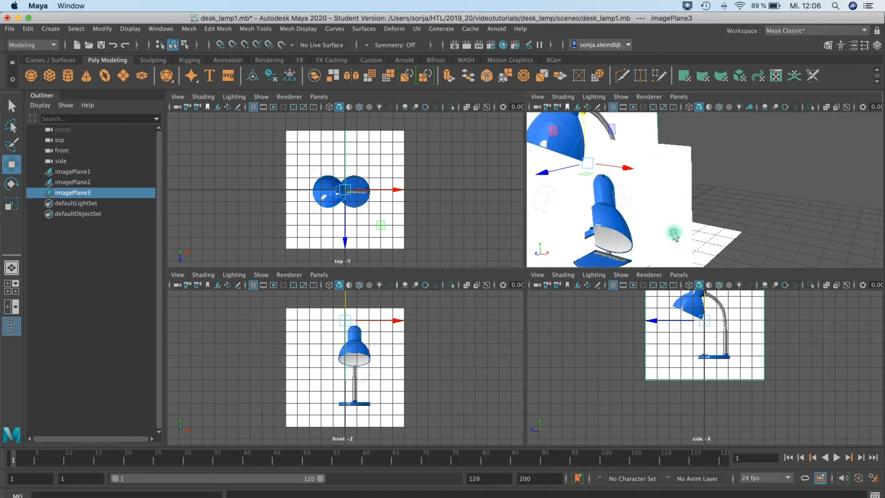
pyautogui.keyDown('alt'); pyautogui.moveTo(708, 367); pyautogui.dragTo(720, 386, button='middle'); pyautogui.keyUp('alt')
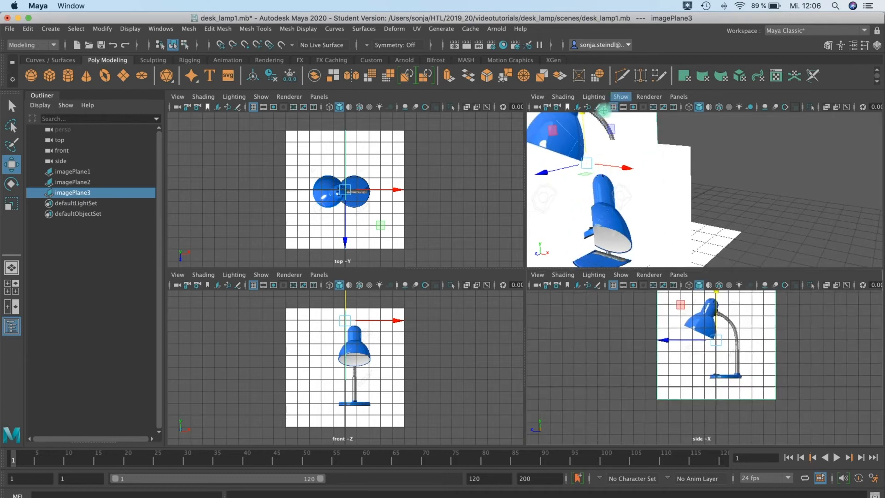
pyautogui.moveTo(584, 122); pyautogui.dragTo(584, 135)
pyautogui.scroll(2, 745, 399)
pyautogui.scroll(3, 745, 399)
pyautogui.moveTo(583, 128); pyautogui.dragTo(582, 129)
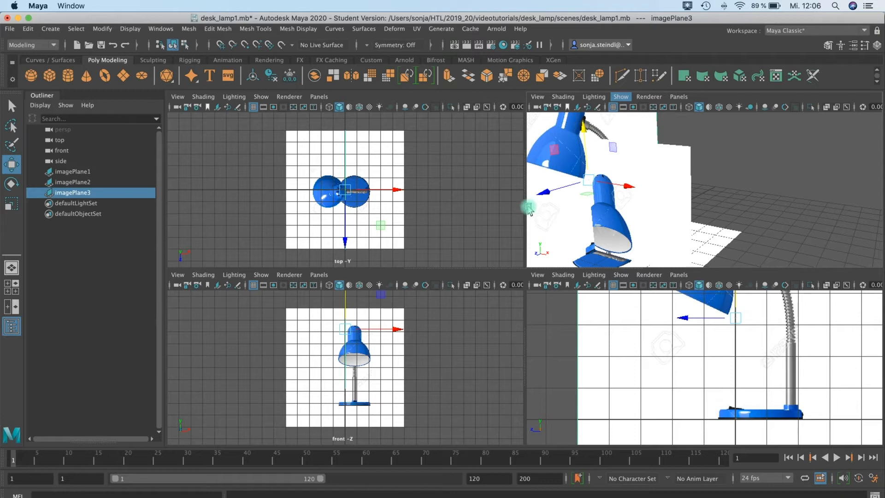
pyautogui.moveTo(534, 199); pyautogui.dragTo(530, 198)
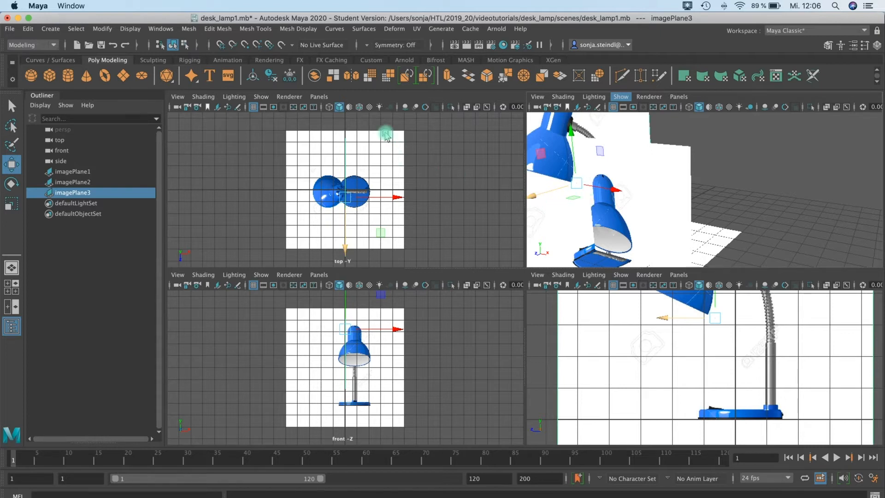
# Move the top image plane along X and Z so the round lamp base is centred on the origin
pyautogui.click(339, 208)
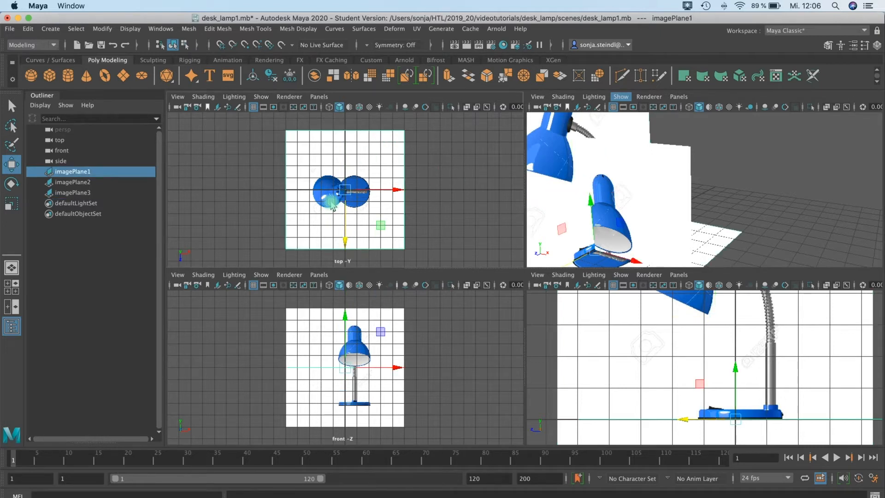
pyautogui.scroll(5, 331, 203)
pyautogui.moveTo(399, 189); pyautogui.dragTo(379, 196)
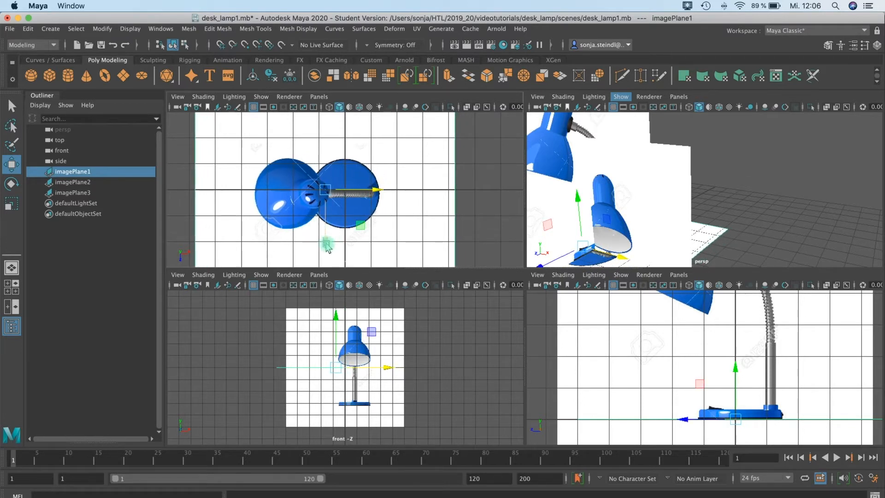
pyautogui.moveTo(325, 244); pyautogui.dragTo(325, 239)
pyautogui.moveTo(326, 245); pyautogui.dragTo(325, 239)
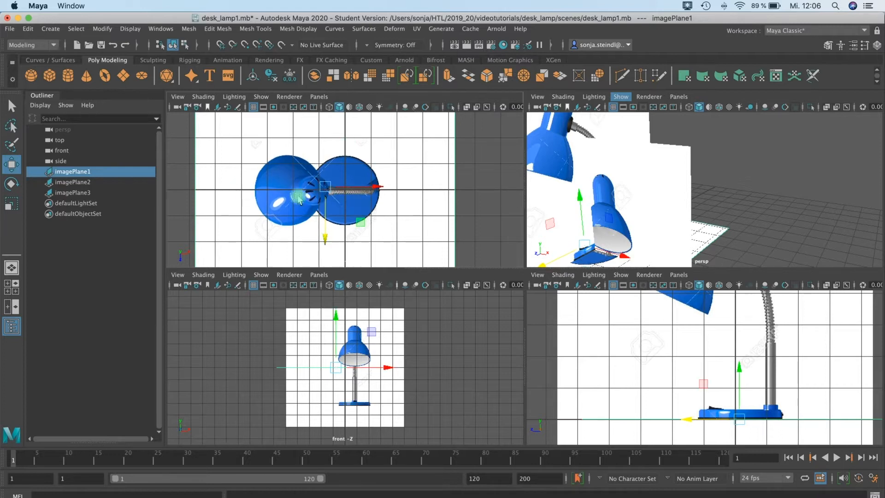
# Shift the side image plane slightly along Z to line its lamp base up with the base in the top image
pyautogui.keyDown('alt'); pyautogui.moveTo(662, 237); pyautogui.dragTo(736, 230); pyautogui.keyUp('alt')
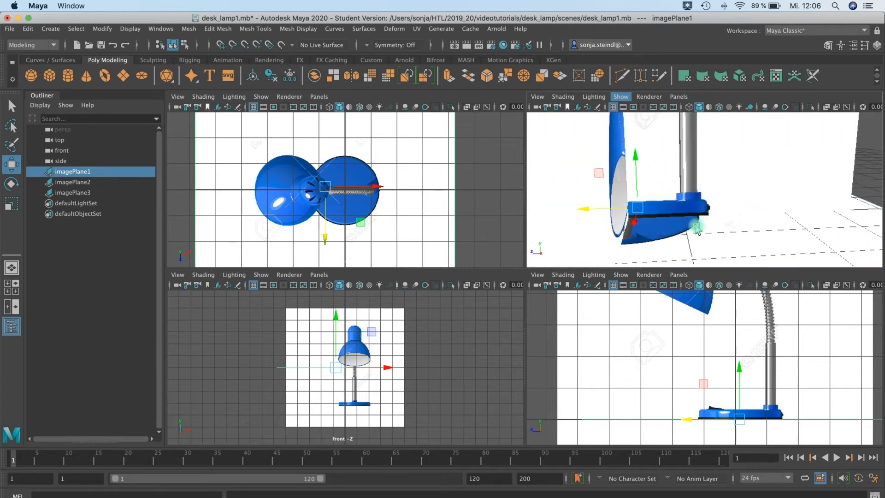
pyautogui.keyDown('alt'); pyautogui.moveTo(709, 224); pyautogui.dragTo(559, 220); pyautogui.keyUp('alt')
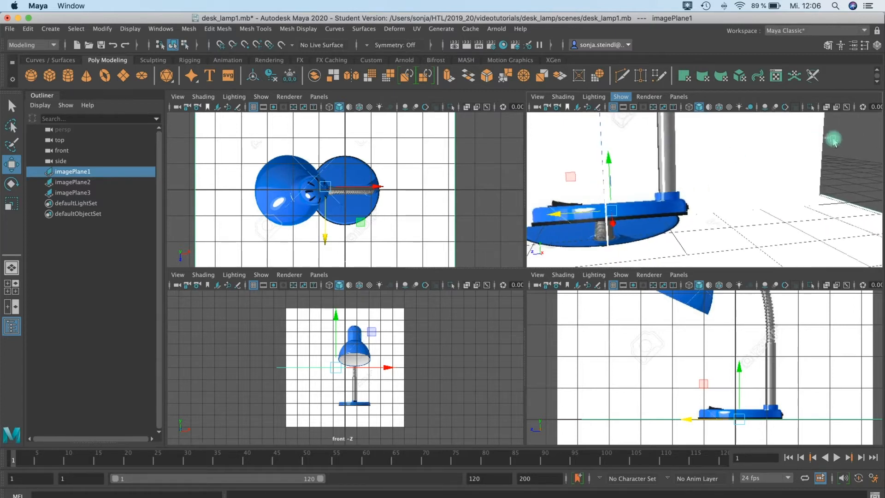
pyautogui.click(719, 194)
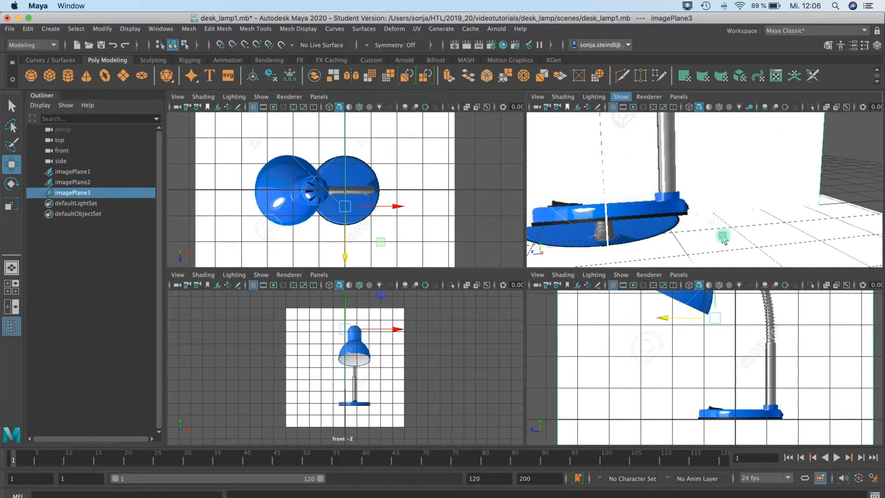
pyautogui.moveTo(669, 320); pyautogui.dragTo(657, 322)
pyautogui.keyDown('alt'); pyautogui.moveTo(707, 253); pyautogui.dragTo(576, 189); pyautogui.keyUp('alt')
pyautogui.keyDown('alt'); pyautogui.moveTo(724, 169); pyautogui.dragTo(777, 173); pyautogui.keyUp('alt')
pyautogui.moveTo(681, 210)
pyautogui.keyDown('alt'); pyautogui.mouseDown()
pyautogui.moveTo(711, 198)
pyautogui.moveTo(690, 205)
pyautogui.mouseUp(); pyautogui.keyUp('alt')
pyautogui.keyDown('alt'); pyautogui.moveTo(691, 207); pyautogui.dragTo(417, 313, button='right'); pyautogui.keyUp('alt')
# Centre the front image plane's lamp on the vertical axis and raise the plane so the base matches the other reference images
pyautogui.click(405, 323)
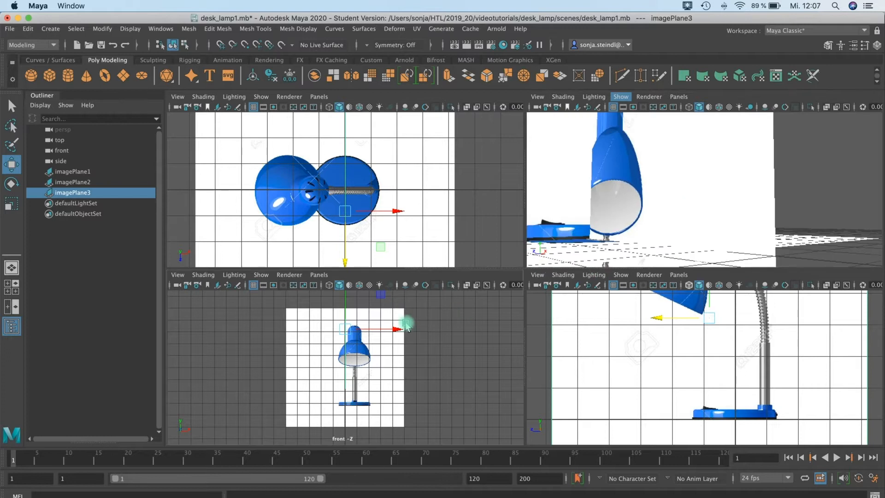
pyautogui.moveTo(392, 370); pyautogui.dragTo(384, 374)
pyautogui.scroll(6, 410, 403)
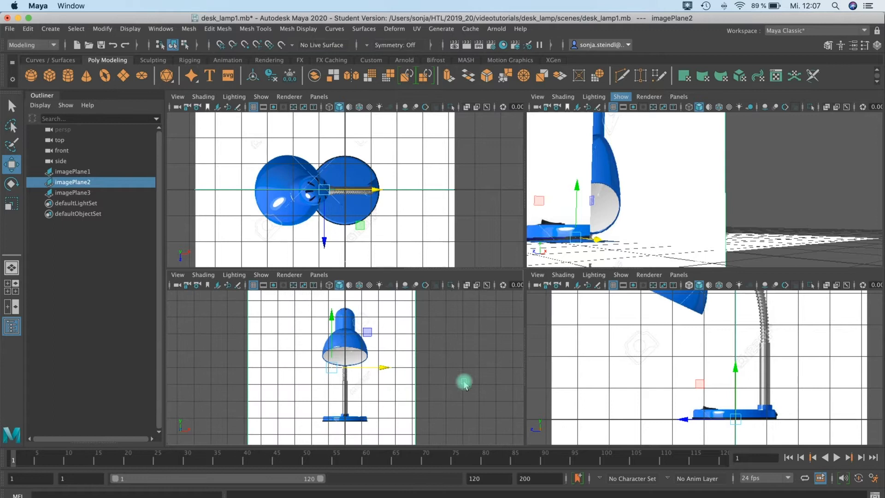
pyautogui.keyDown('alt'); pyautogui.moveTo(680, 197); pyautogui.dragTo(643, 112); pyautogui.keyUp('alt')
pyautogui.keyDown('alt'); pyautogui.moveTo(674, 162); pyautogui.dragTo(600, 203); pyautogui.keyUp('alt')
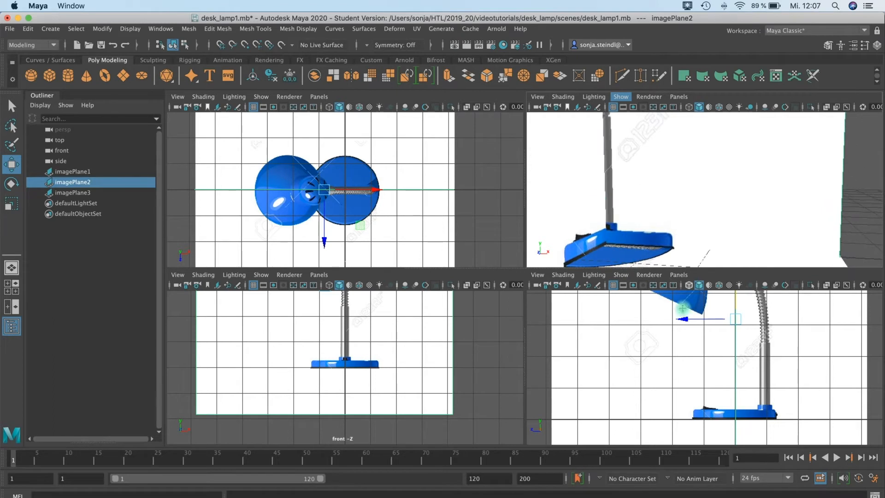
pyautogui.keyDown('alt'); pyautogui.moveTo(661, 196); pyautogui.dragTo(606, 119); pyautogui.keyUp('alt')
pyautogui.keyDown('alt'); pyautogui.moveTo(676, 235); pyautogui.dragTo(755, 203); pyautogui.keyUp('alt')
# Push the front image plane back behind the grid and move the side image plane out to the grid's side edge
pyautogui.press('f')
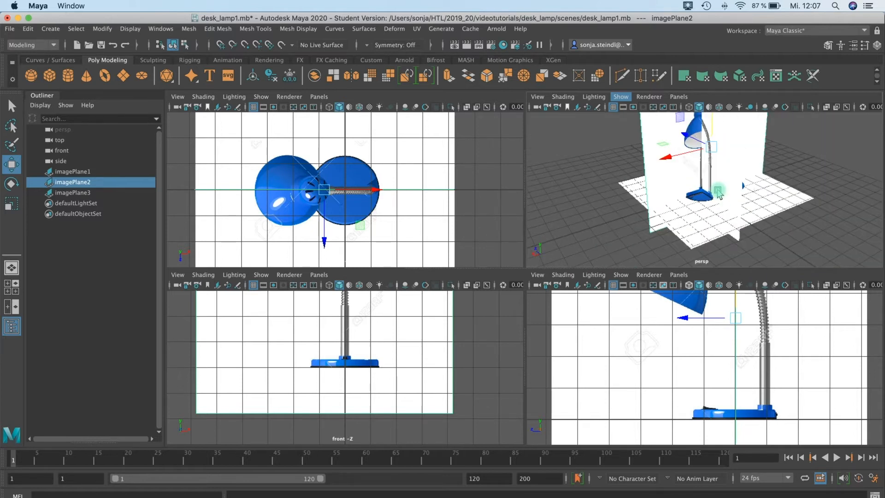
pyautogui.keyDown('alt'); pyautogui.moveTo(819, 172); pyautogui.dragTo(793, 192); pyautogui.keyUp('alt')
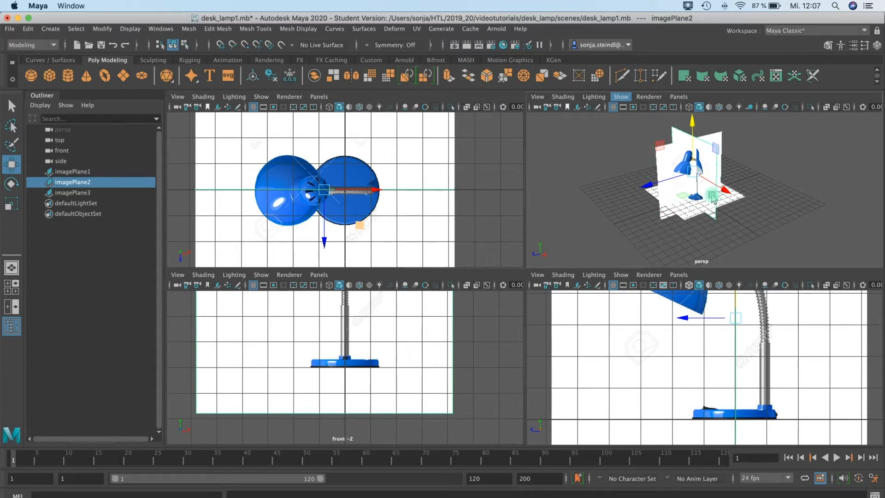
pyautogui.keyDown('alt'); pyautogui.moveTo(713, 197); pyautogui.dragTo(679, 206, button='middle'); pyautogui.keyUp('alt')
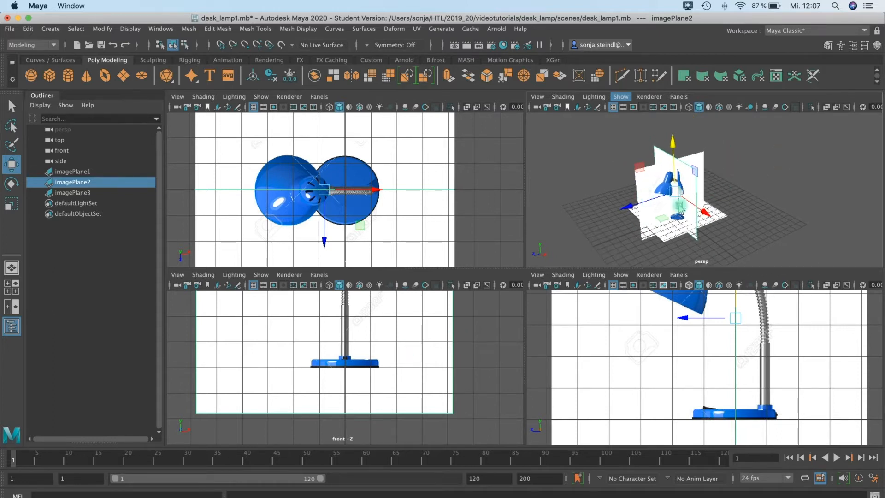
pyautogui.click(630, 210)
pyautogui.moveTo(632, 210); pyautogui.dragTo(651, 168)
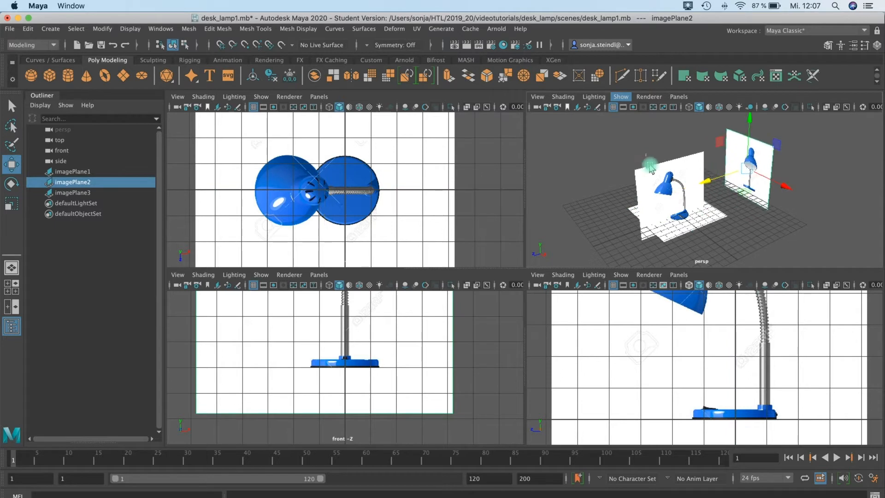
pyautogui.click(641, 181)
pyautogui.moveTo(705, 216); pyautogui.dragTo(688, 225)
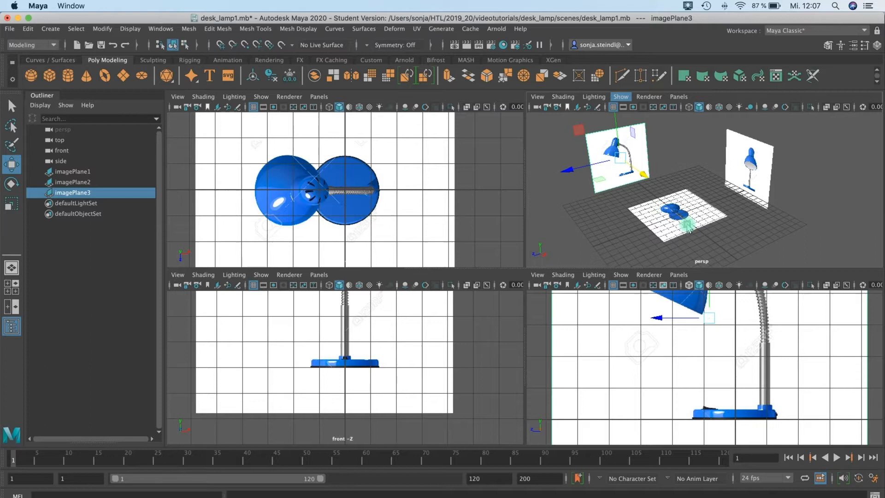
# Lower the top image plane well below the grid so the modelling area around the origin is free
pyautogui.click(688, 226)
pyautogui.moveTo(675, 169); pyautogui.dragTo(682, 241)
pyautogui.keyDown('alt'); pyautogui.moveTo(736, 169); pyautogui.dragTo(703, 155); pyautogui.keyUp('alt')
pyautogui.click(172, 205)
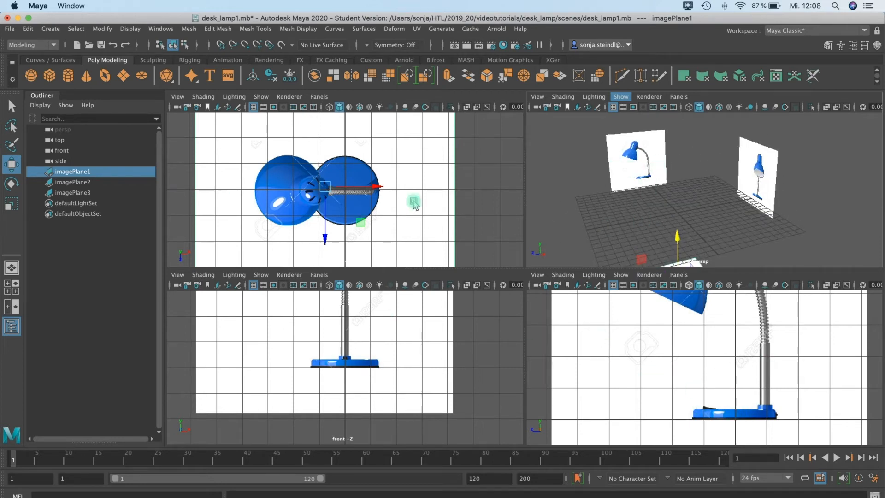
pyautogui.scroll(-3, 699, 219)
pyautogui.keyDown('alt'); pyautogui.moveTo(700, 219); pyautogui.dragTo(736, 171); pyautogui.keyUp('alt')
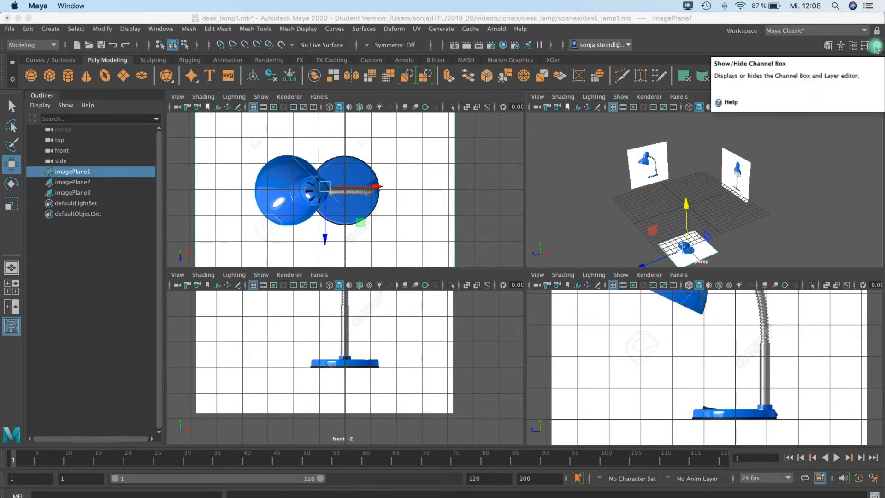
# Open the Attribute Editor for the top image plane and dock it beside the viewports
pyautogui.hotkey('ctrl', 'a')
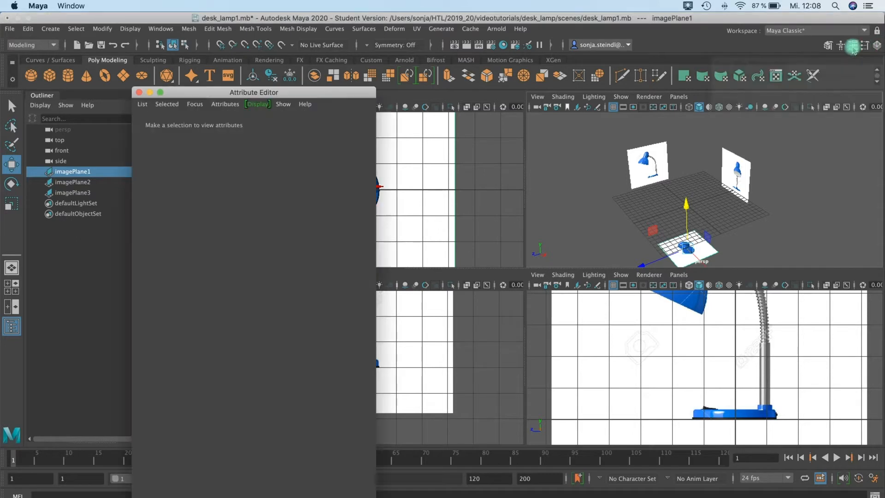
pyautogui.moveTo(301, 97); pyautogui.dragTo(881, 159)
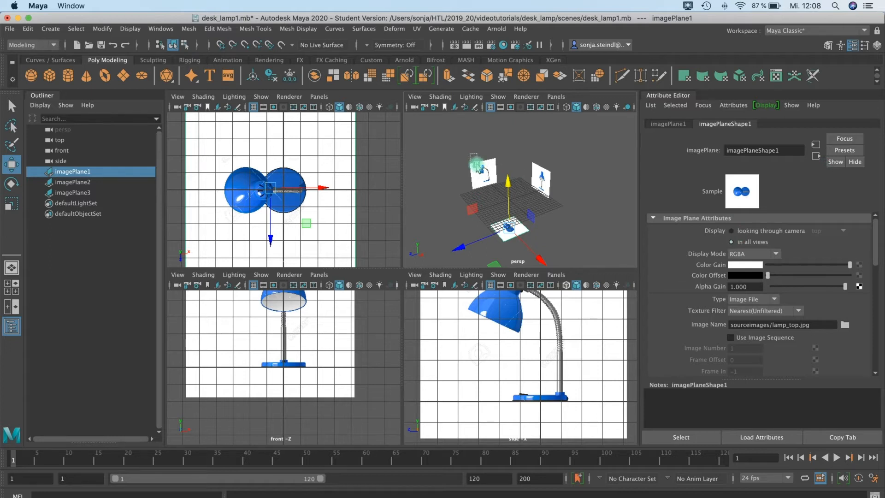
# Set the side, front and top image planes to display only when looking through their own cameras
pyautogui.click(477, 164)
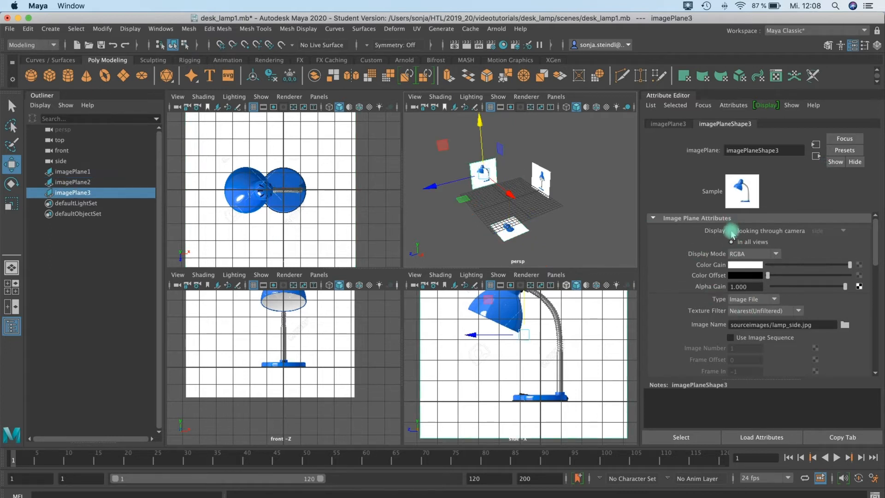
pyautogui.click(731, 231)
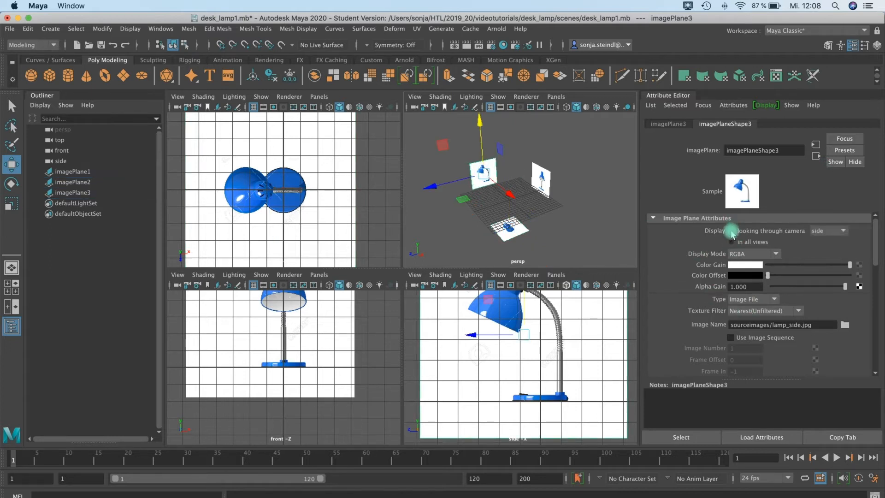
pyautogui.click(818, 233)
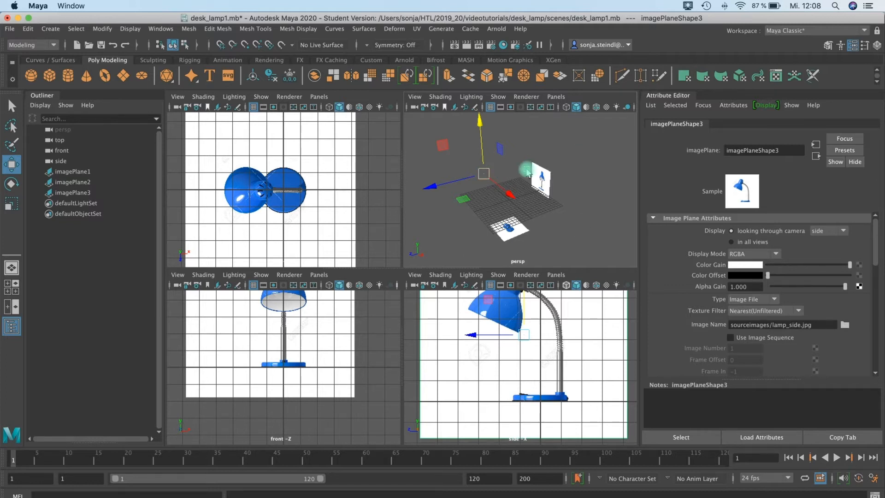
pyautogui.click(554, 196)
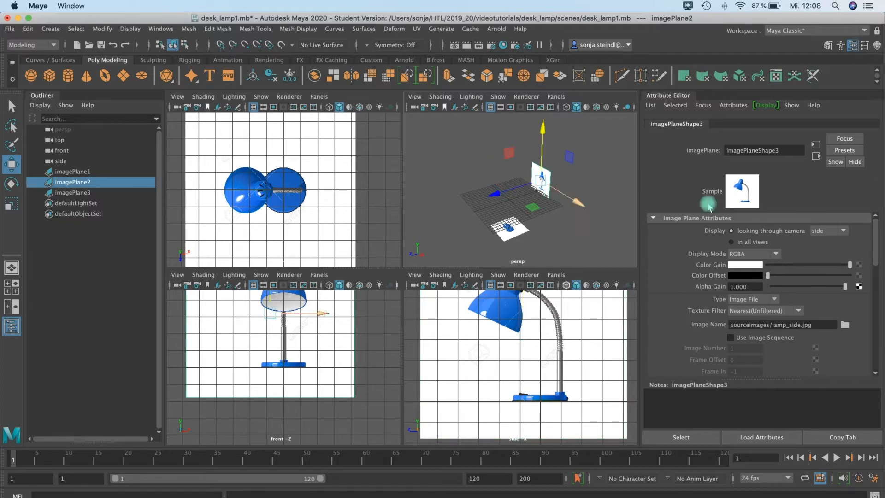
pyautogui.click(740, 231)
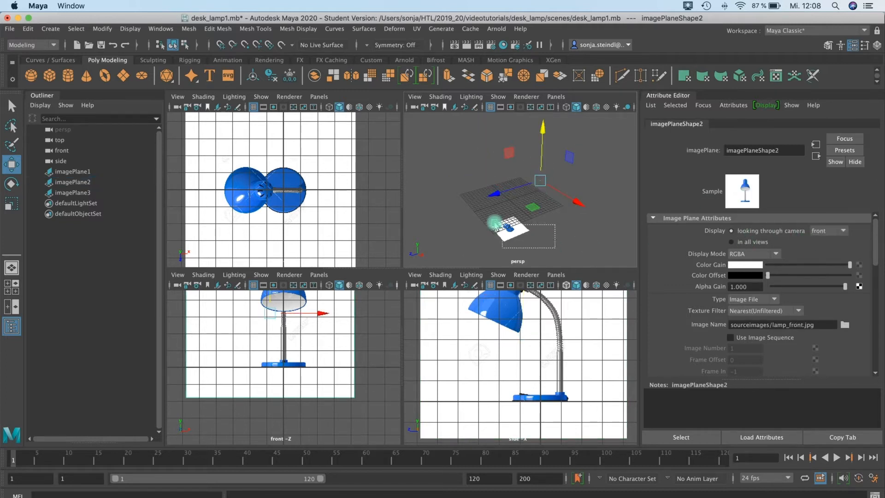
pyautogui.click(732, 231)
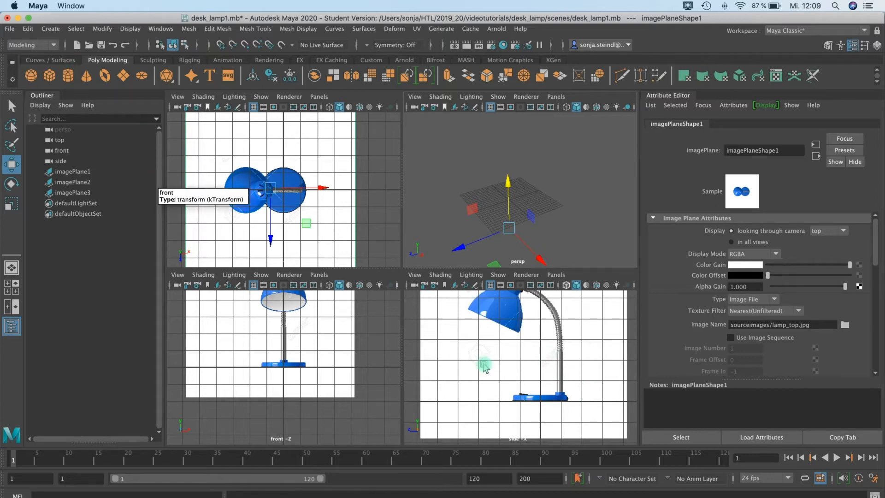
# Create a polygon cylinder at the origin and scale it down vertically into a thin disc
pyautogui.click(68, 76)
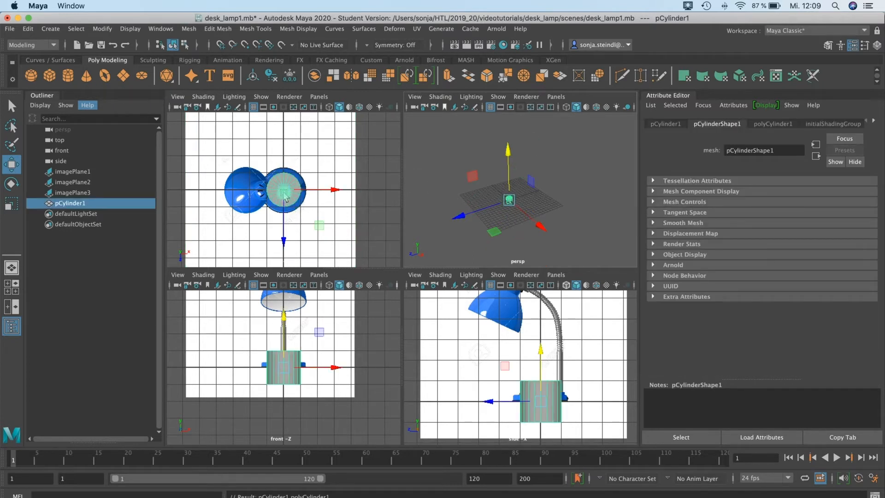
pyautogui.press('r')
pyautogui.scroll(8, 523, 216)
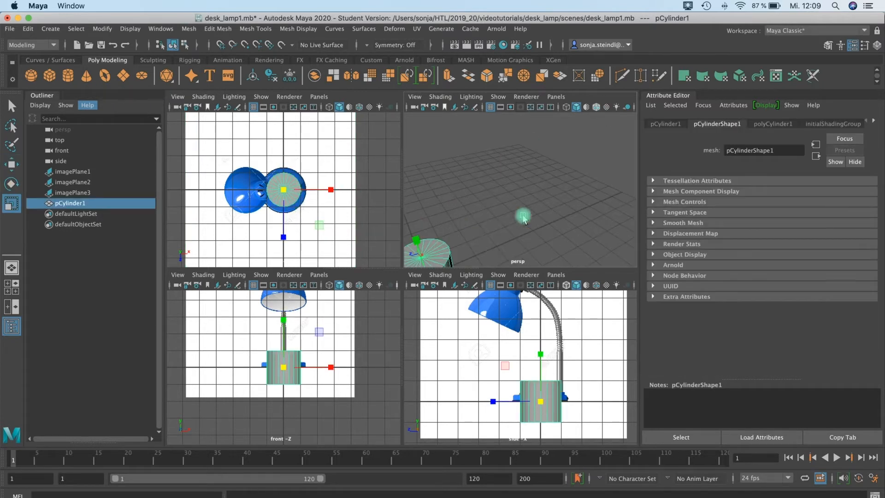
pyautogui.scroll(-2, 483, 237)
pyautogui.moveTo(458, 201); pyautogui.dragTo(472, 256)
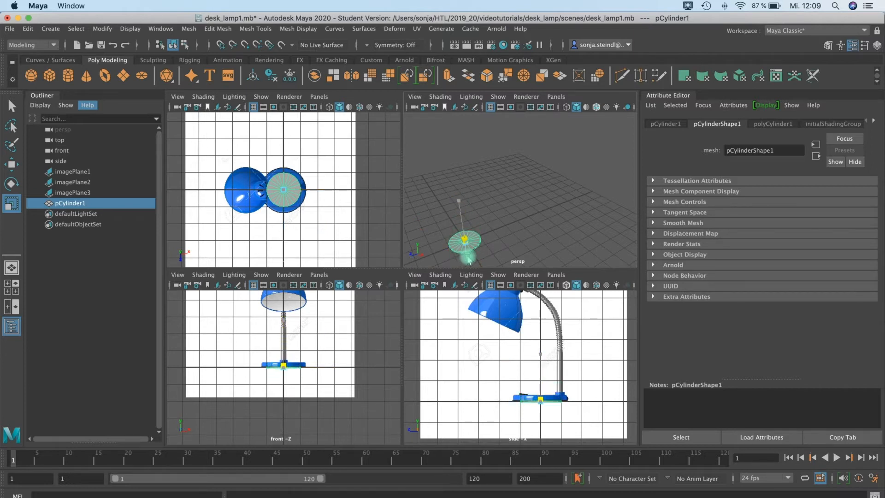
# Scale the disc to the lamp base's full width and adjust its thickness and height to fit the dark strip under the base
pyautogui.scroll(3, 285, 382)
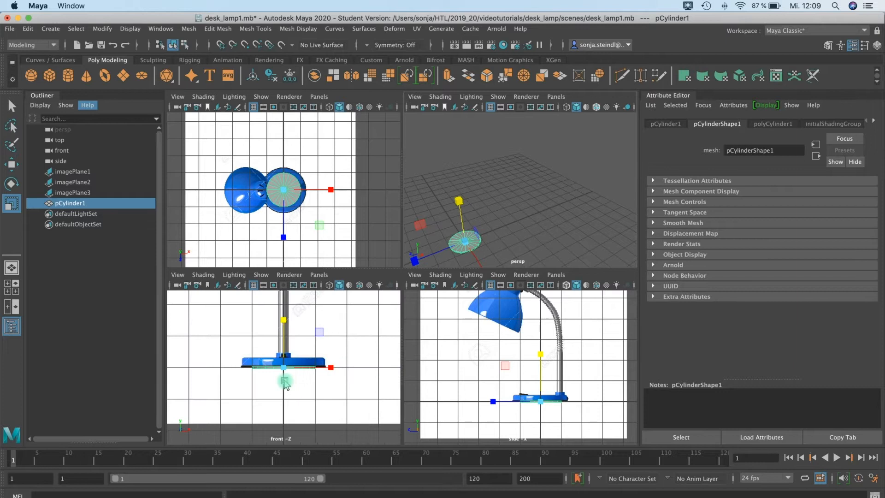
pyautogui.scroll(2, 285, 383)
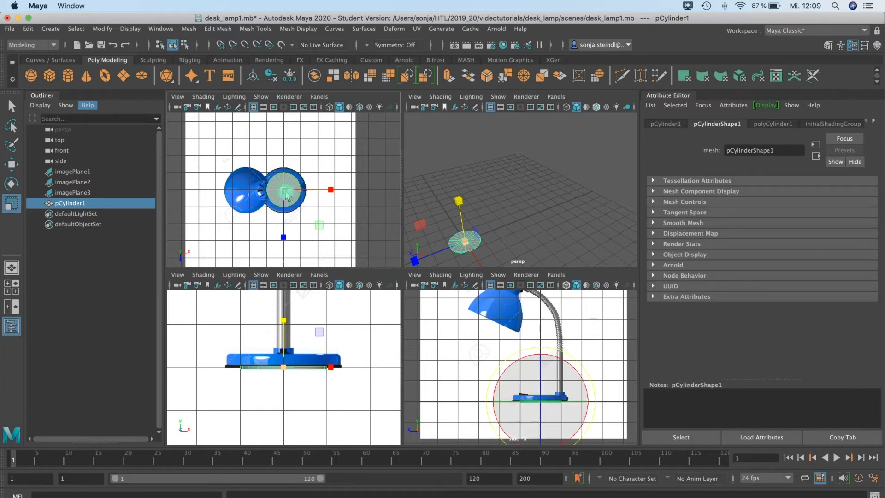
pyautogui.moveTo(469, 246); pyautogui.dragTo(476, 247)
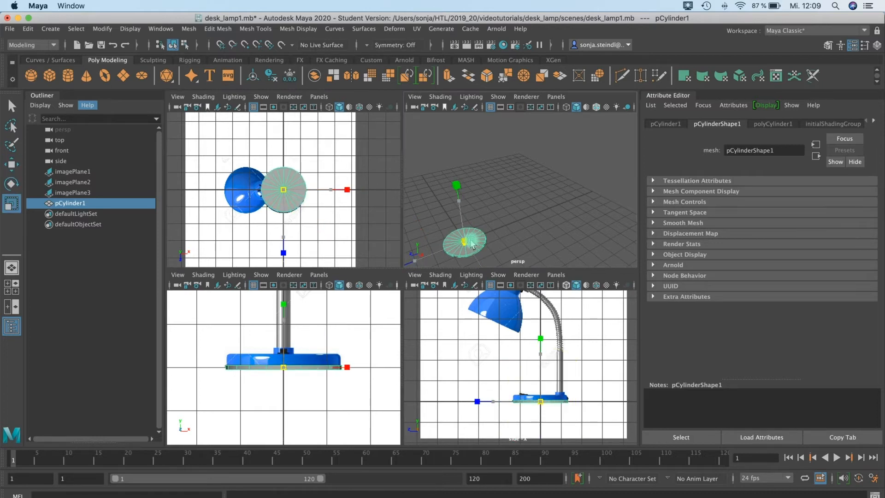
pyautogui.press('w')
pyautogui.press('e')
pyautogui.press('r')
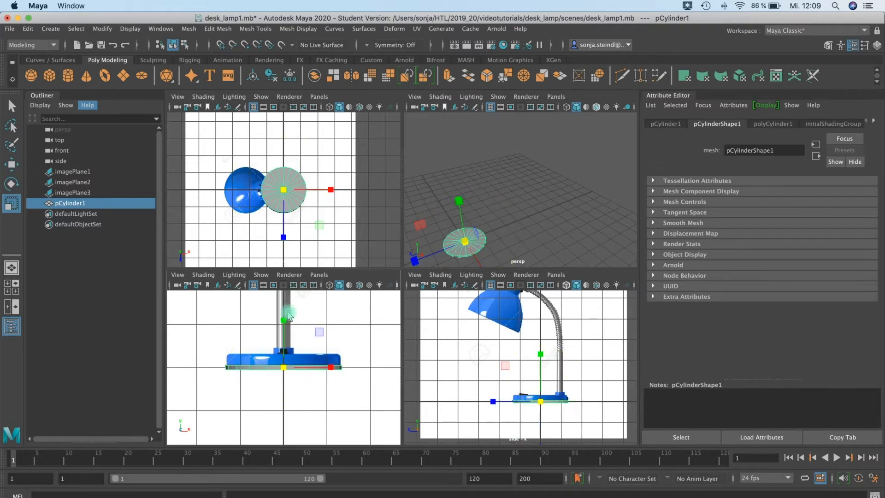
pyautogui.moveTo(283, 321)
pyautogui.mouseDown()
pyautogui.moveTo(282, 337)
pyautogui.moveTo(282, 322)
pyautogui.mouseUp()
pyautogui.press('w')
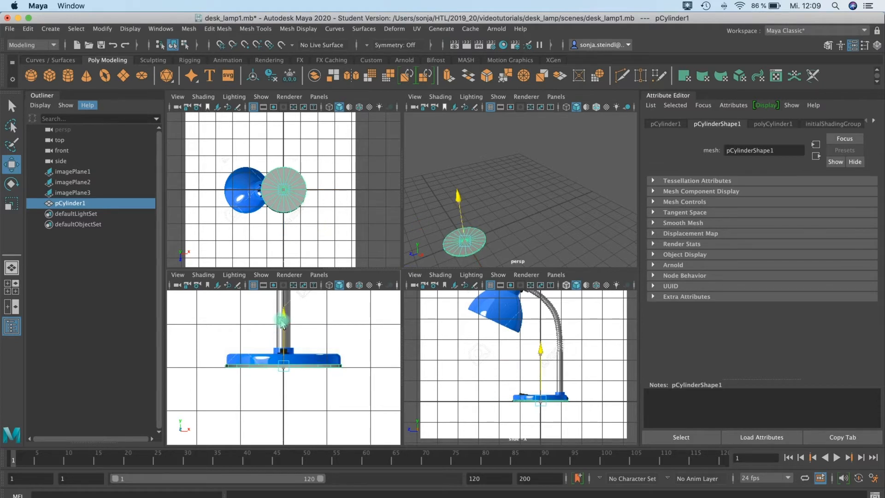
# Compare the disc's smooth preview with its unsmoothed mesh, viewing its rim up close in perspective
pyautogui.keyDown('alt'); pyautogui.moveTo(490, 229); pyautogui.dragTo(523, 169, button='middle'); pyautogui.keyUp('alt')
pyautogui.keyDown('alt'); pyautogui.moveTo(525, 172); pyautogui.dragTo(631, 205); pyautogui.keyUp('alt')
pyautogui.keyDown('alt'); pyautogui.moveTo(630, 203); pyautogui.dragTo(572, 179, button='right'); pyautogui.keyUp('alt')
pyautogui.keyDown('alt'); pyautogui.moveTo(571, 179); pyautogui.dragTo(580, 174, button='middle'); pyautogui.keyUp('alt')
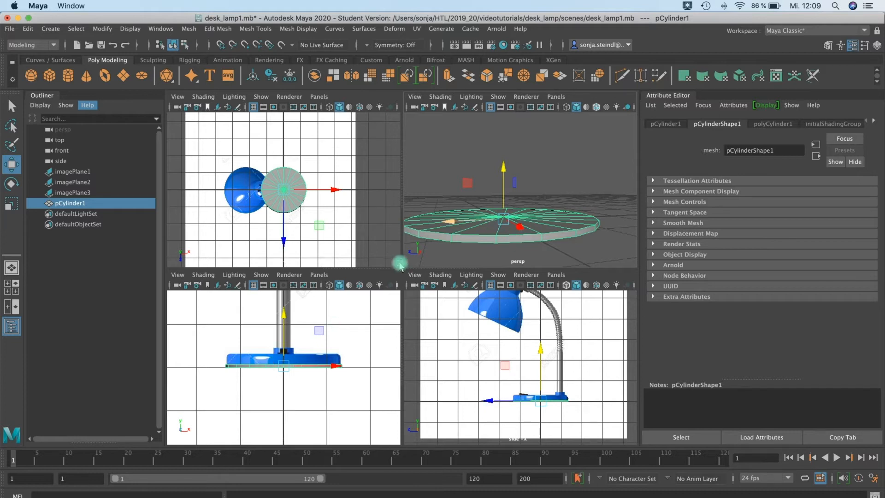
pyautogui.press('3')
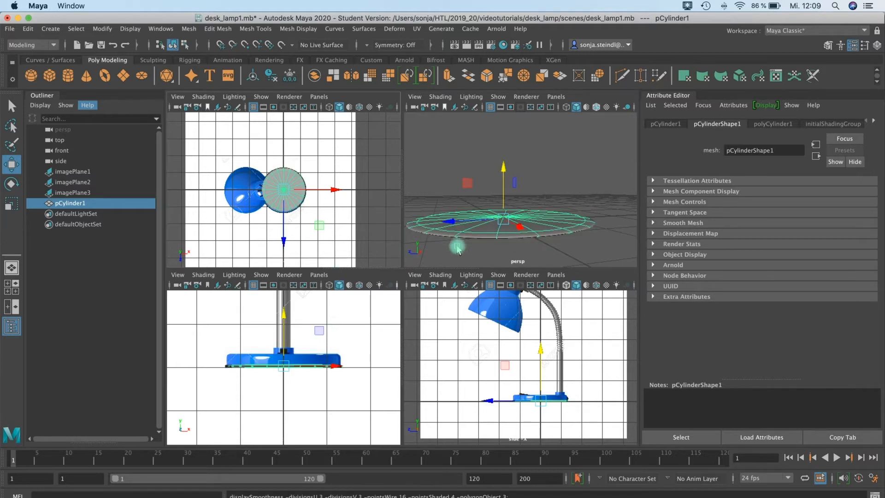
pyautogui.press('1')
pyautogui.press('3')
pyautogui.press('1')
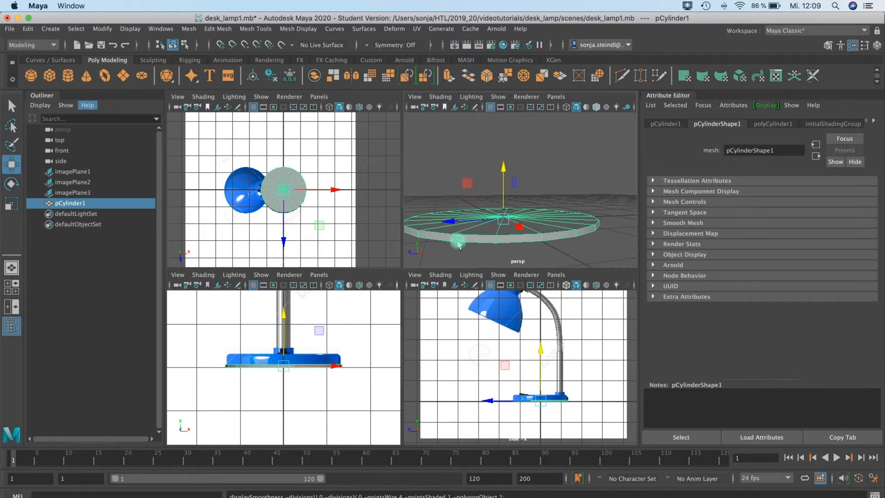
pyautogui.press('3')
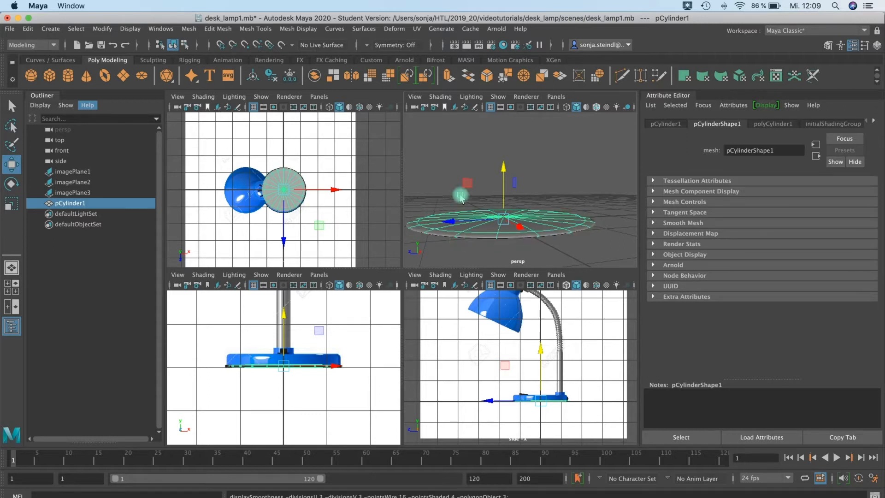
pyautogui.press('1')
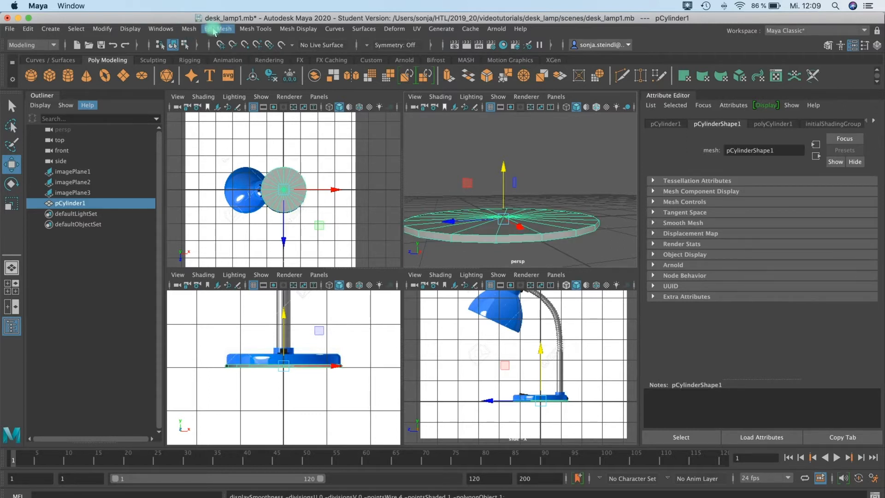
# Insert two edge loops around the disc's side, near its upper and lower edges, and turn on the smooth preview
pyautogui.click(190, 29)
pyautogui.moveTo(220, 29)
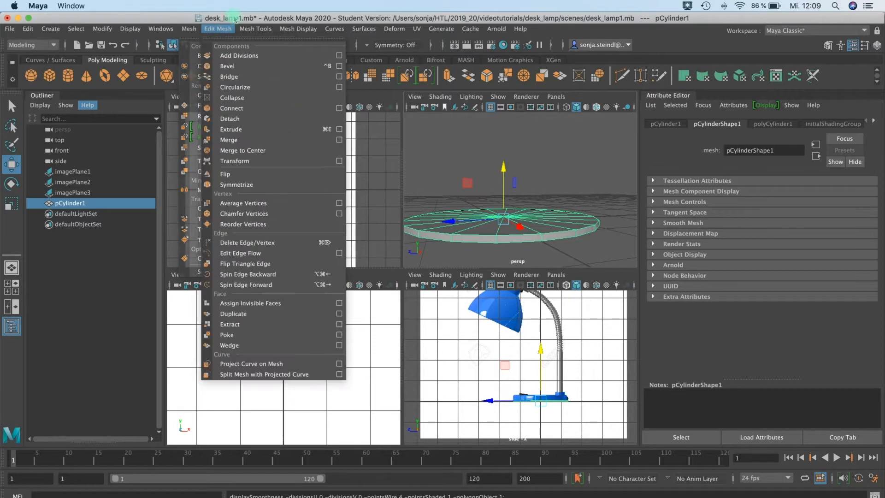
pyautogui.click(256, 29)
pyautogui.click(255, 29)
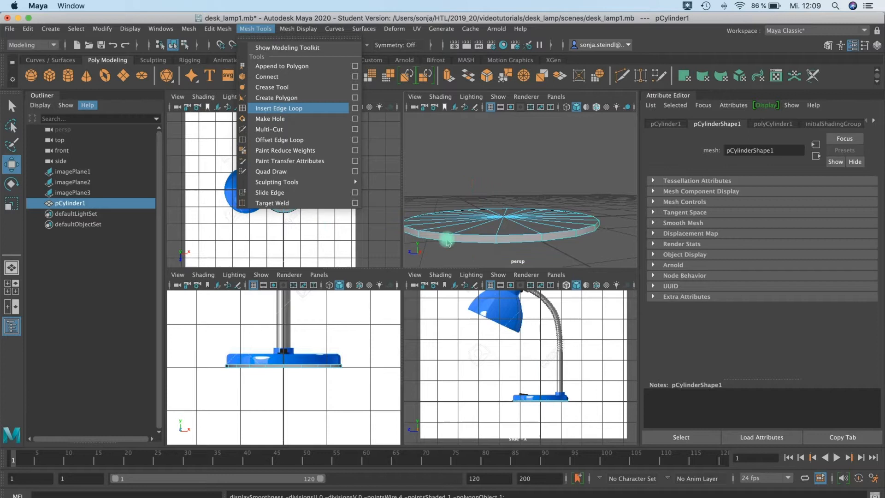
pyautogui.click(276, 108)
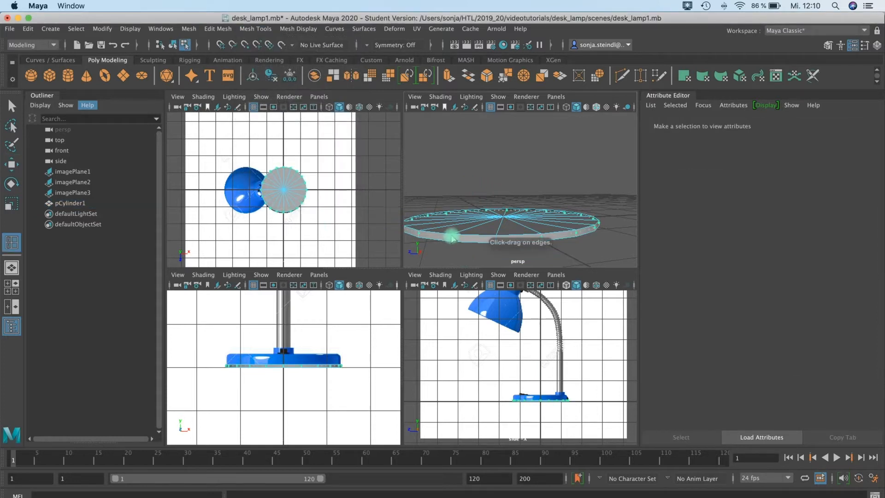
pyautogui.click(451, 238)
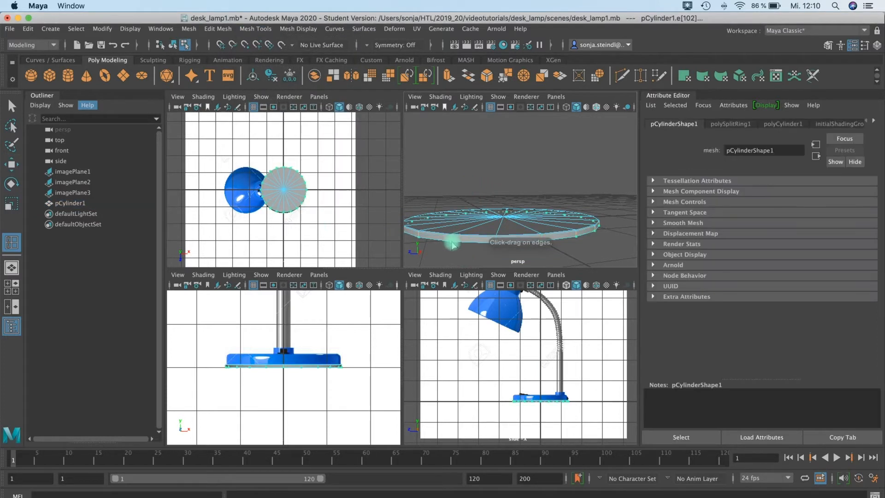
pyautogui.click(452, 243)
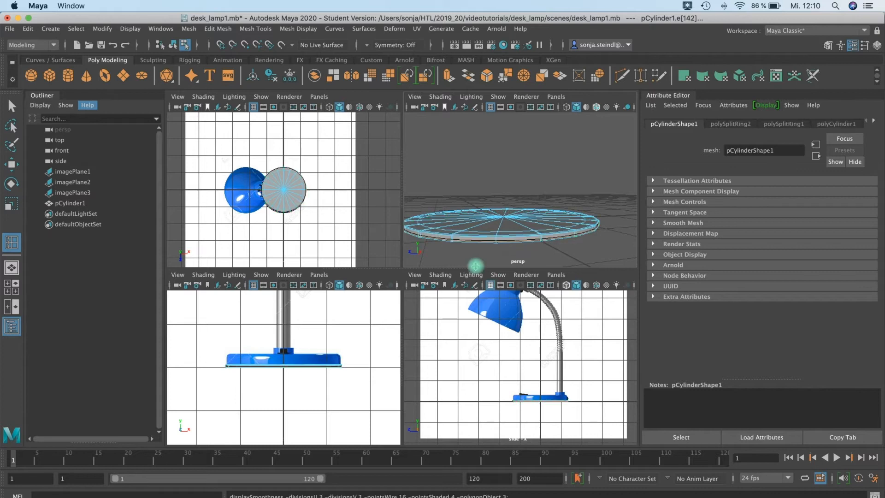
# Leave the Insert Edge Loop tool, return the disc to Object Mode and deselect it
pyautogui.click(12, 106)
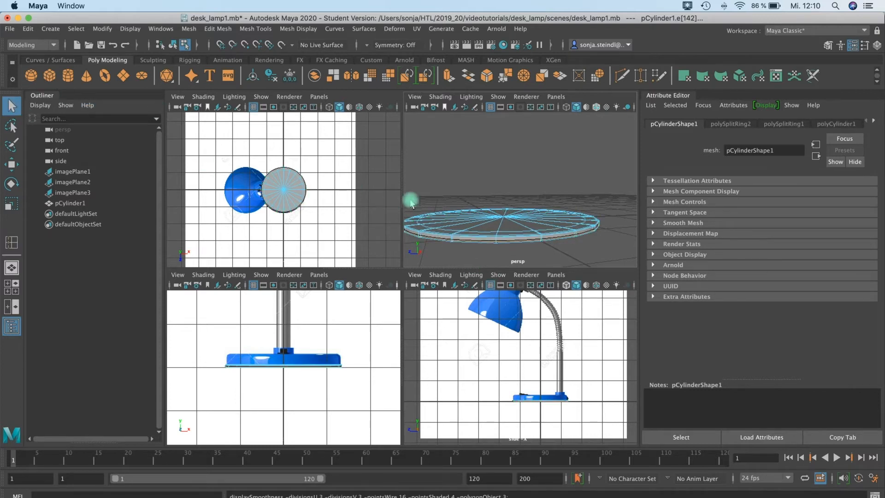
pyautogui.rightClick(521, 205)
pyautogui.moveTo(520, 206); pyautogui.dragTo(551, 142, button='right')
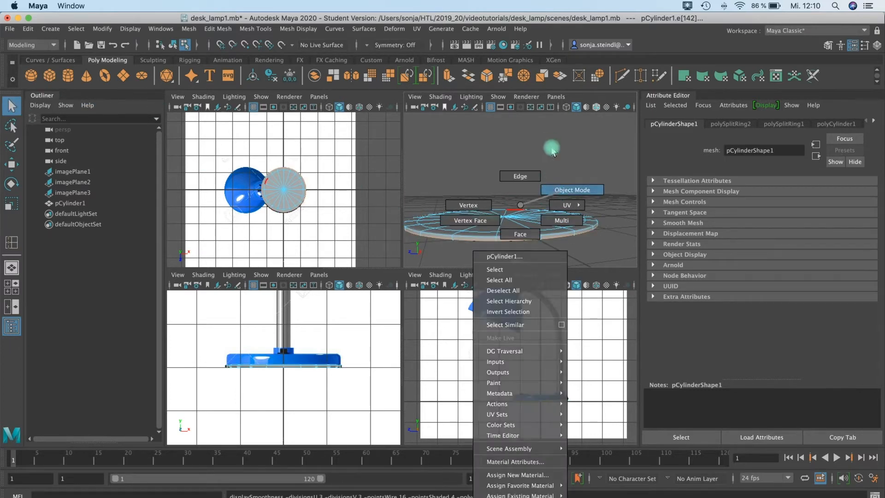
pyautogui.click(550, 143)
pyautogui.moveTo(553, 209)
pyautogui.keyDown('alt'); pyautogui.mouseDown()
pyautogui.moveTo(543, 184)
pyautogui.moveTo(538, 208)
pyautogui.mouseUp(); pyautogui.keyUp('alt')
pyautogui.click(253, 154)
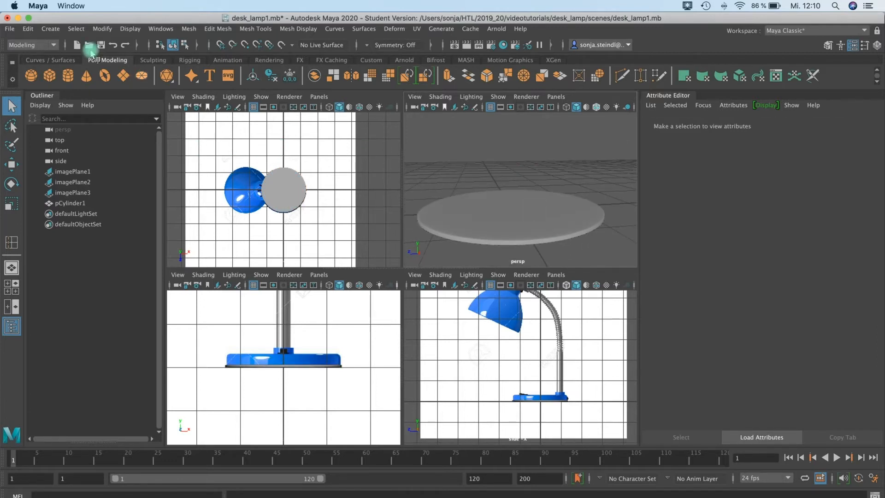
# Create a second polygon cylinder at the origin and show its creation settings in the Channel Box instead of the Attribute Editor
pyautogui.click(68, 75)
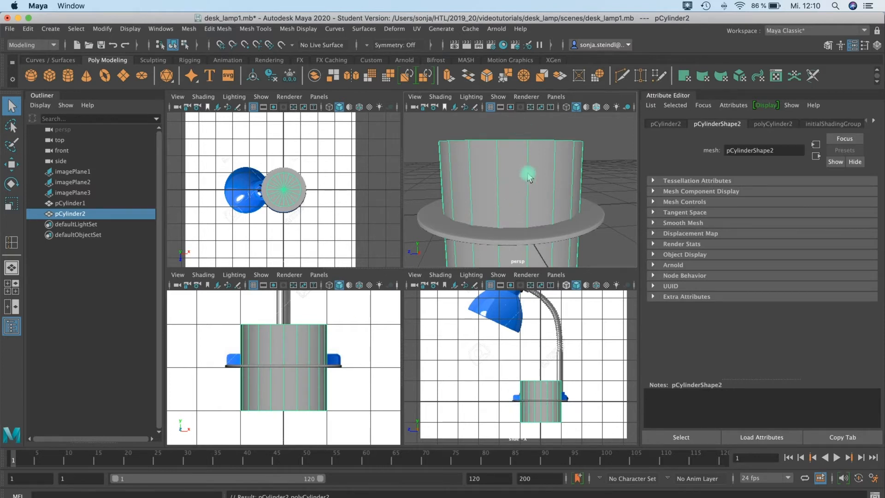
pyautogui.keyDown('alt'); pyautogui.moveTo(543, 206); pyautogui.dragTo(529, 170); pyautogui.keyUp('alt')
pyautogui.click(878, 46)
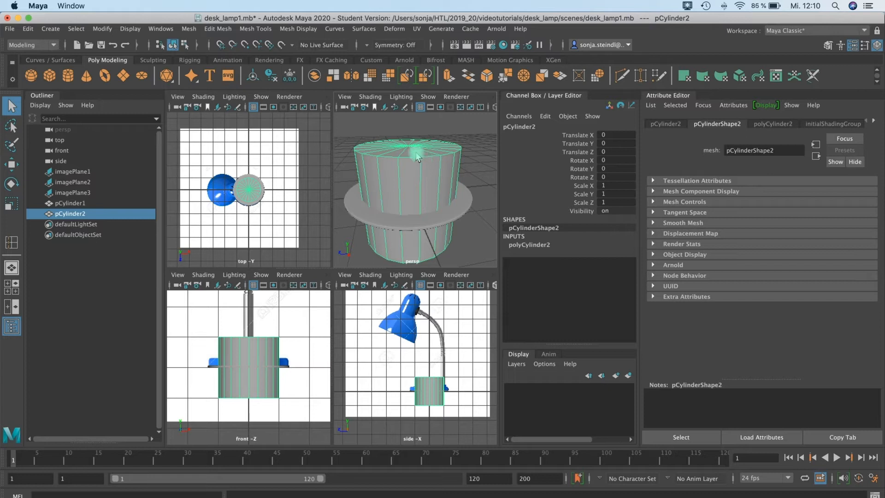
pyautogui.click(521, 247)
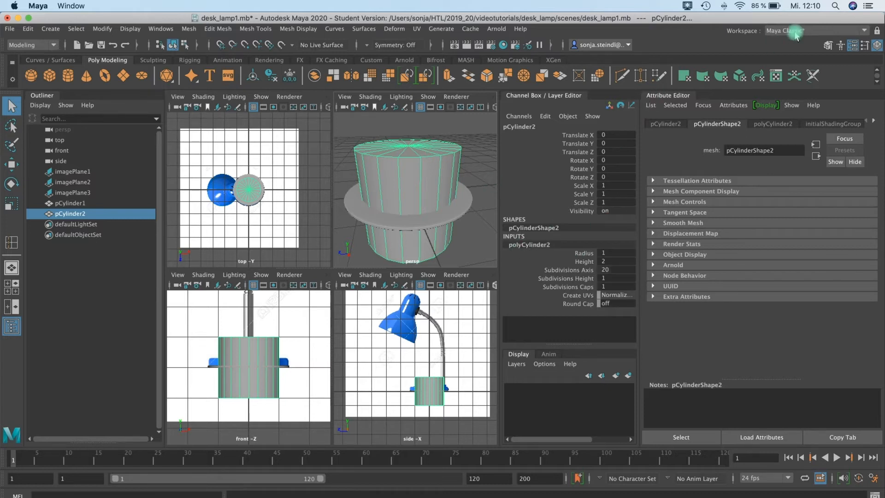
pyautogui.click(852, 45)
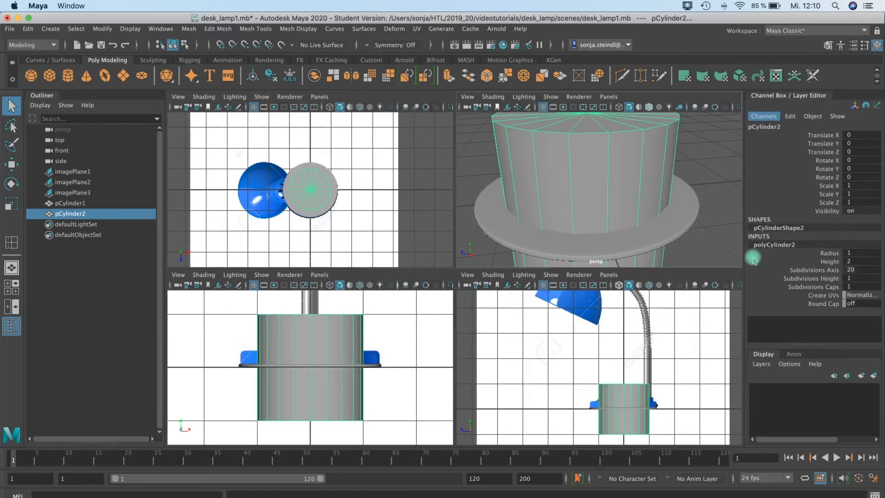
pyautogui.click(877, 44)
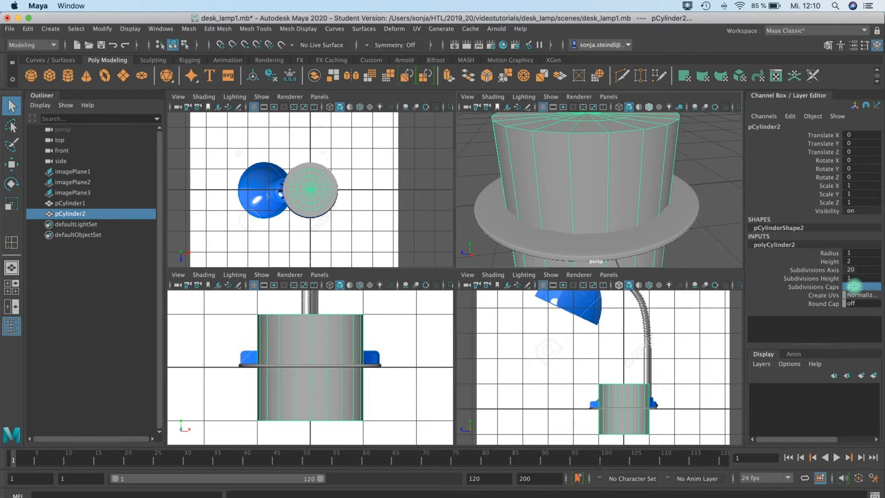
# Set the second cylinder's cap subdivisions to 2 and its height subdivisions to 3
pyautogui.keyDown('alt'); pyautogui.moveTo(609, 154); pyautogui.dragTo(604, 178); pyautogui.keyUp('alt')
pyautogui.click(851, 285)
pyautogui.click(857, 279)
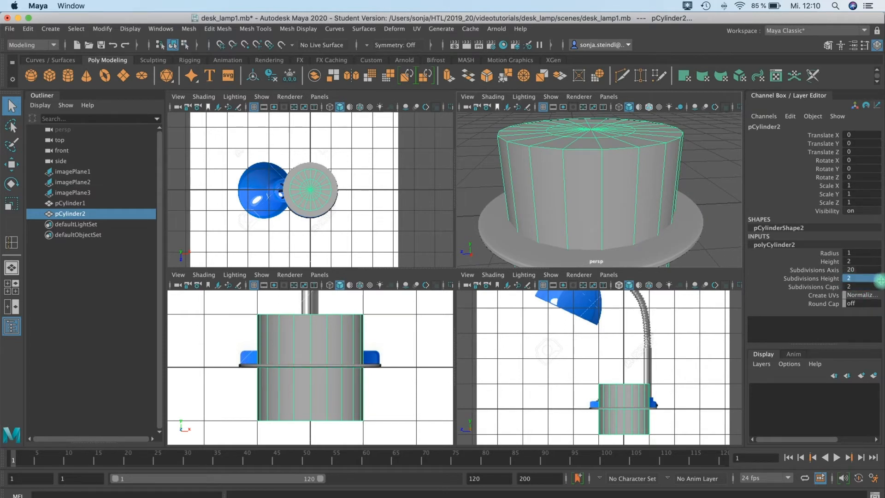
pyautogui.moveTo(618, 217)
pyautogui.keyDown('alt'); pyautogui.mouseDown()
pyautogui.moveTo(619, 204)
pyautogui.moveTo(615, 219)
pyautogui.mouseUp(); pyautogui.keyUp('alt')
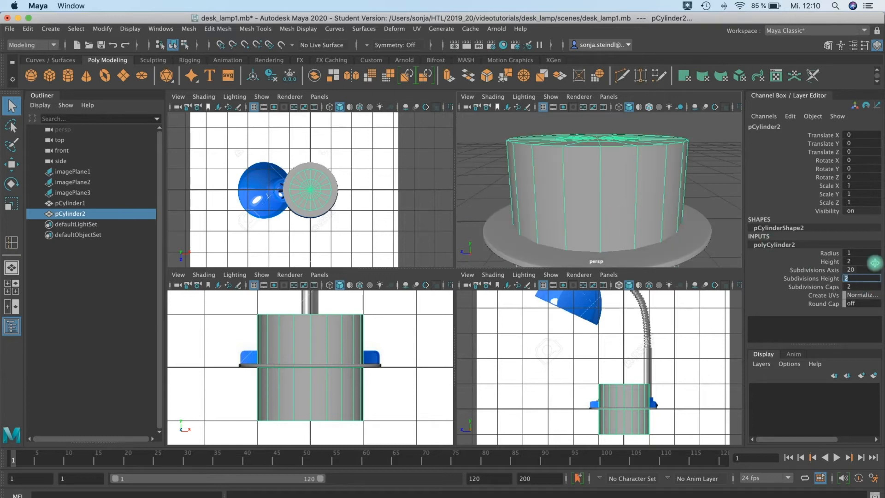
pyautogui.scroll(-6, 591, 213)
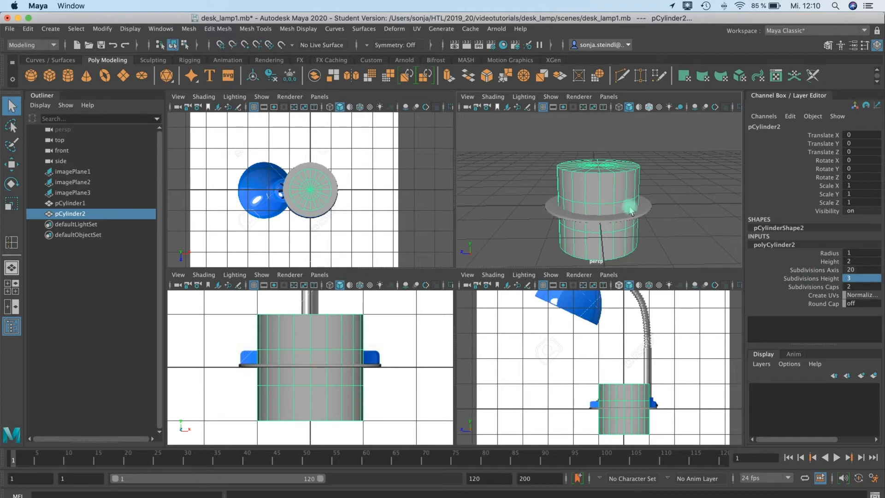
# Set the second cylinder's height to 0.3, raise it to about 0.139 in Y and scale it to about 0.521 in Y
pyautogui.click(828, 262)
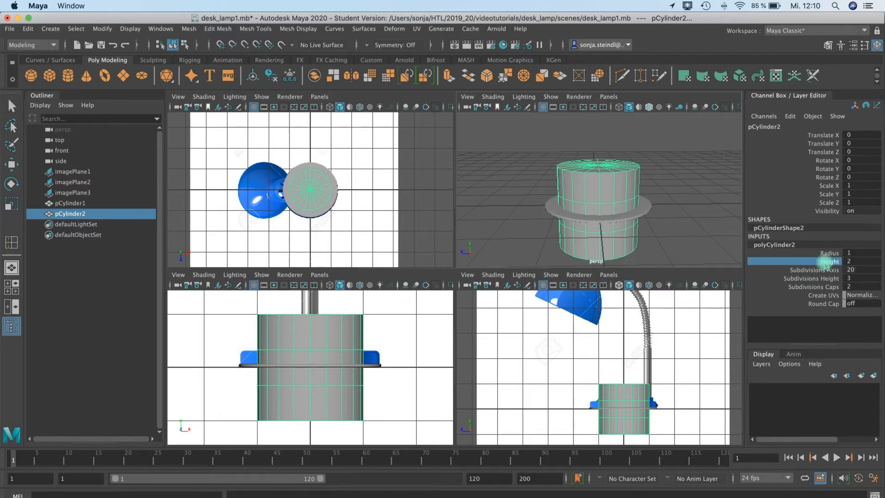
pyautogui.moveTo(611, 242); pyautogui.dragTo(591, 242, button='middle')
pyautogui.press('w')
pyautogui.press('e')
pyautogui.press('w')
pyautogui.press('e')
pyautogui.press('r')
pyautogui.moveTo(600, 160)
pyautogui.mouseDown()
pyautogui.moveTo(602, 179)
pyautogui.moveTo(599, 159)
pyautogui.mouseUp()
pyautogui.press('w')
pyautogui.press('r')
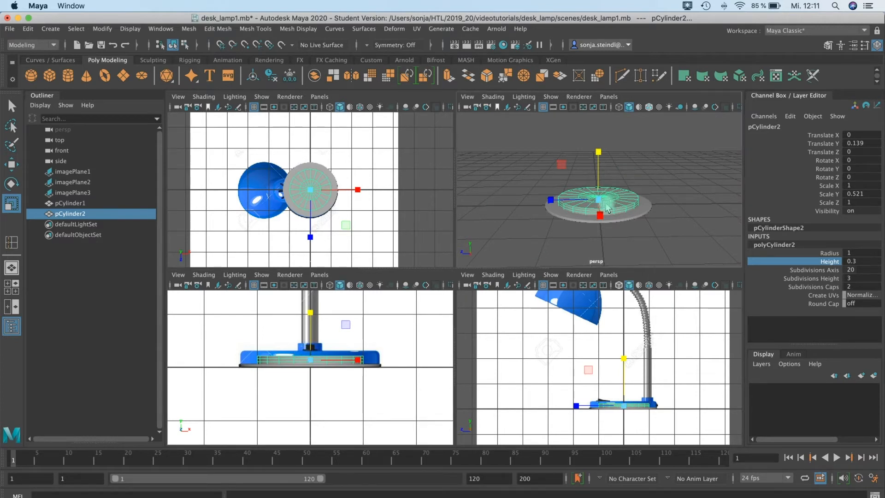
# Try to widen the second cylinder along X only, and undo the scaling
pyautogui.keyDown('alt'); pyautogui.moveTo(602, 207); pyautogui.dragTo(609, 201); pyautogui.keyUp('alt')
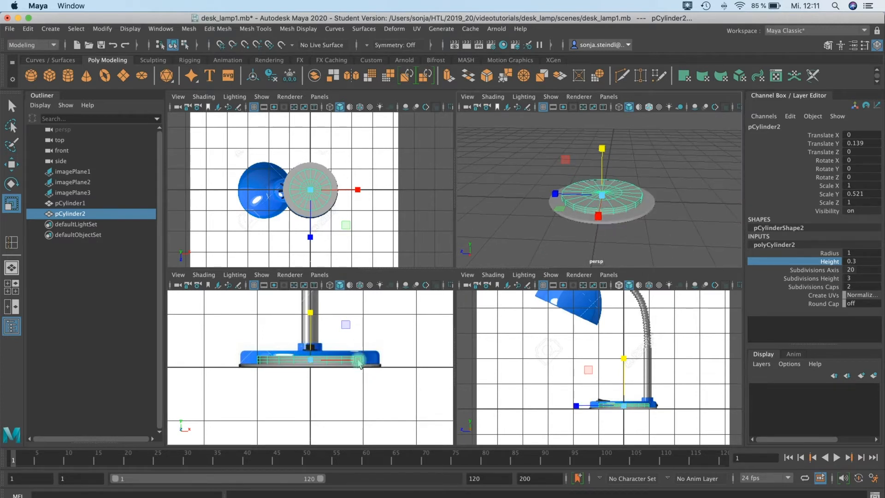
pyautogui.moveTo(358, 361); pyautogui.dragTo(392, 361)
pyautogui.keyDown('alt'); pyautogui.moveTo(631, 188); pyautogui.dragTo(648, 109); pyautogui.keyUp('alt')
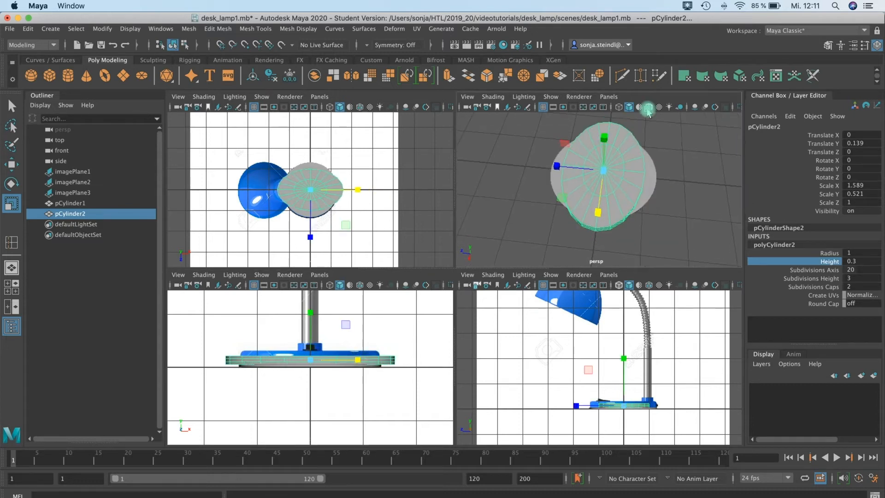
pyautogui.keyDown('alt'); pyautogui.moveTo(608, 214); pyautogui.dragTo(642, 176); pyautogui.keyUp('alt')
pyautogui.hotkey('ctrl', 'z')
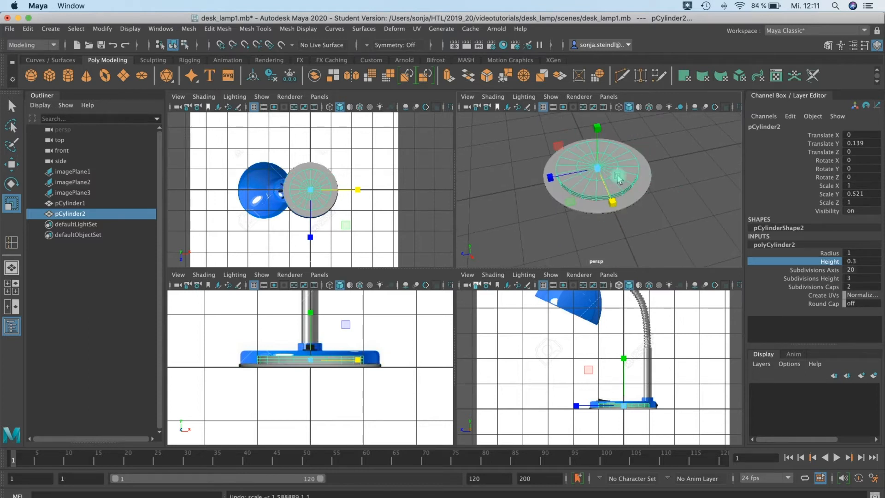
# Scale the second cylinder uniformly to about 1.271 in X and Z, matching the base's width, and raise it to about 0.208 in Y
pyautogui.moveTo(598, 174); pyautogui.dragTo(615, 178)
pyautogui.press('w')
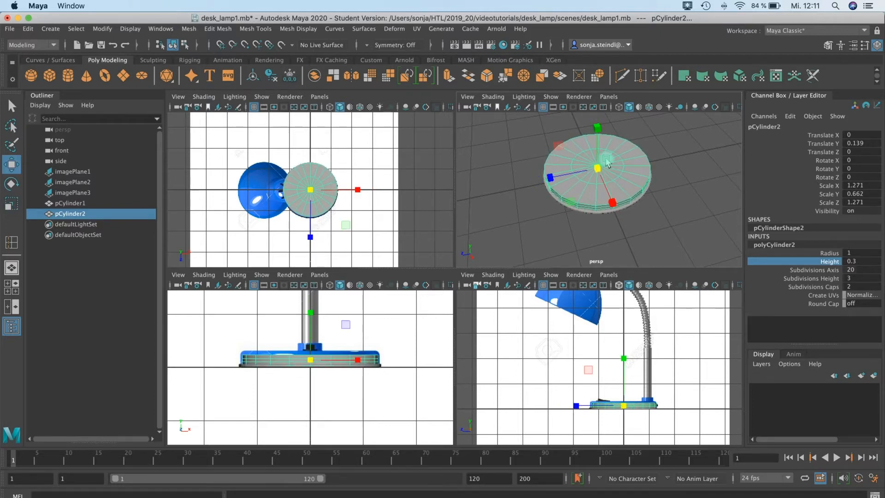
pyautogui.press('e')
pyautogui.moveTo(605, 147); pyautogui.dragTo(603, 144)
pyautogui.keyDown('alt'); pyautogui.moveTo(366, 336); pyautogui.dragTo(362, 324); pyautogui.keyUp('alt')
pyautogui.keyDown('alt'); pyautogui.moveTo(326, 346); pyautogui.dragTo(328, 336, button='middle'); pyautogui.keyUp('alt')
pyautogui.press('w')
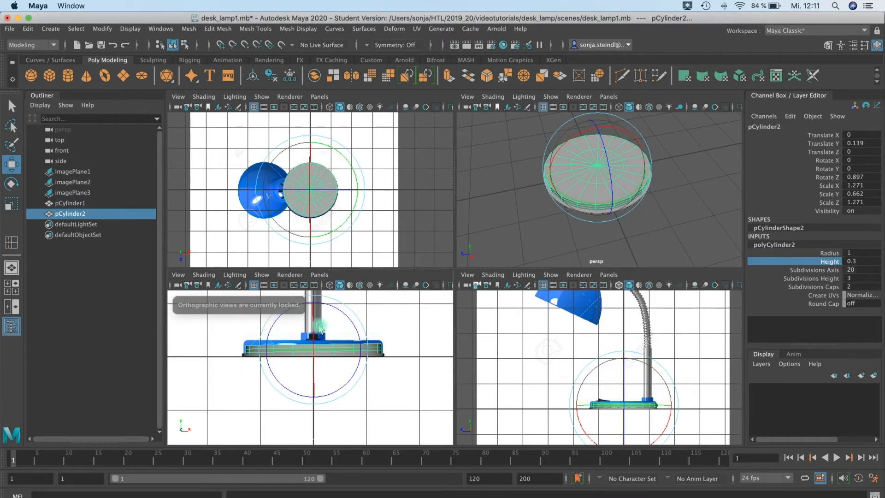
pyautogui.moveTo(316, 299); pyautogui.dragTo(316, 295)
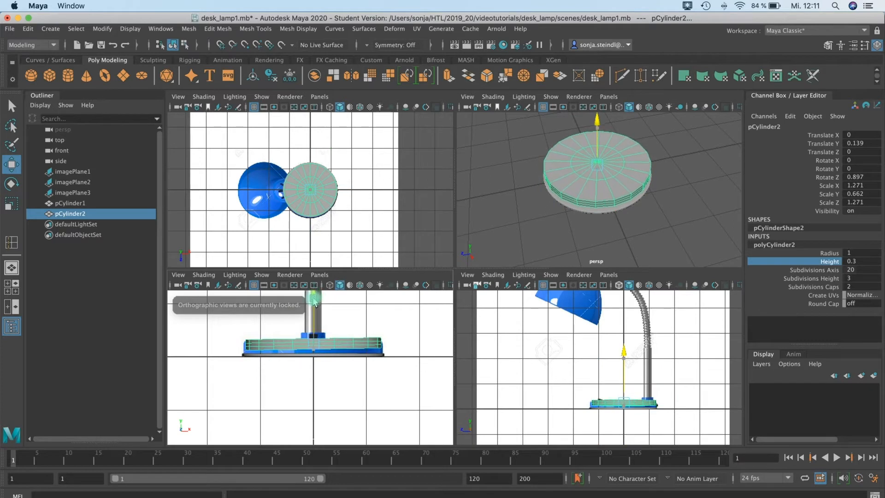
# Scale the second cylinder to about 0.791 in Y and set its Z rotation to 0
pyautogui.press('r')
pyautogui.moveTo(595, 131); pyautogui.dragTo(597, 115)
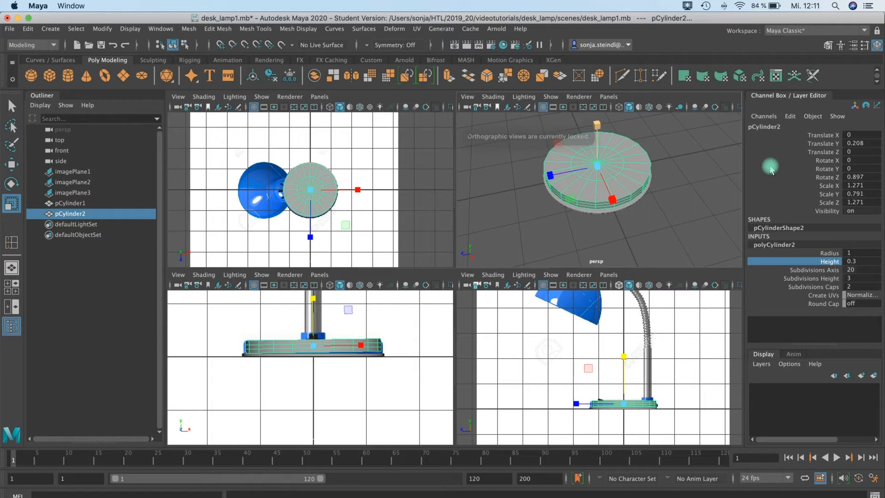
pyautogui.doubleClick(863, 177)
pyautogui.write('0')
pyautogui.press('Return')
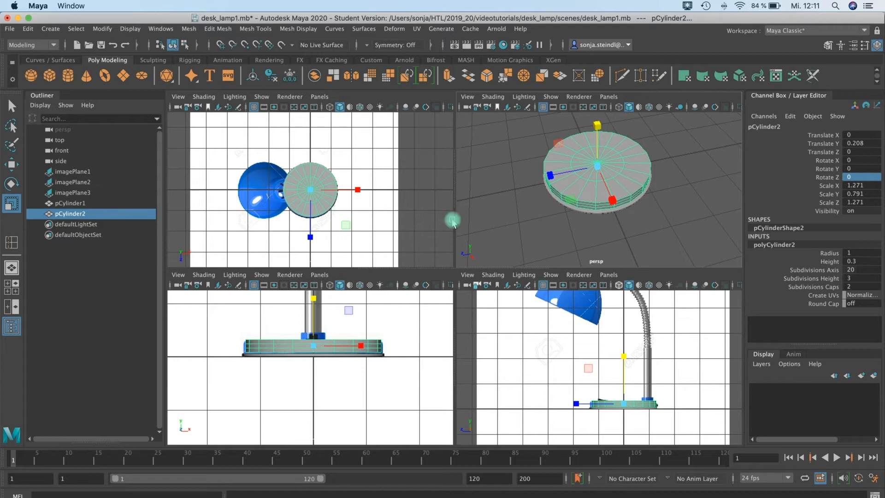
# Enlarge the second cylinder uniformly to about 1.307 in X and Z and turn on its smooth preview
pyautogui.moveTo(599, 172); pyautogui.dragTo(601, 172)
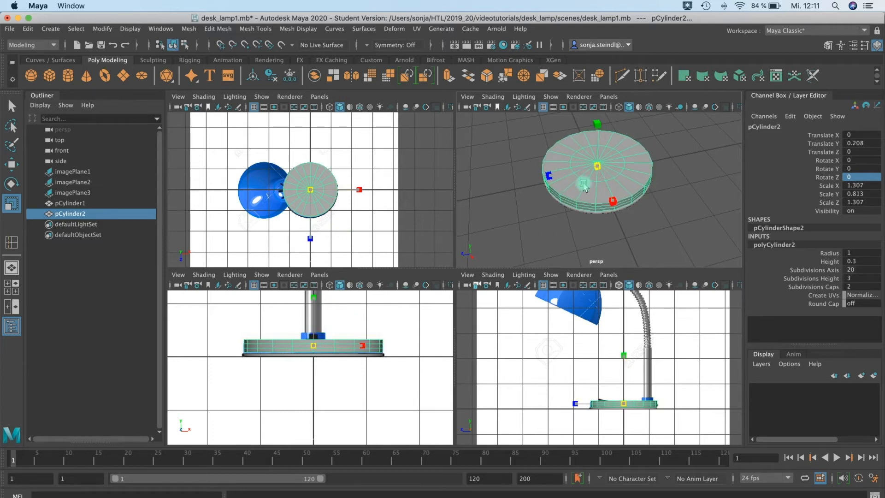
pyautogui.press('w')
pyautogui.press('3')
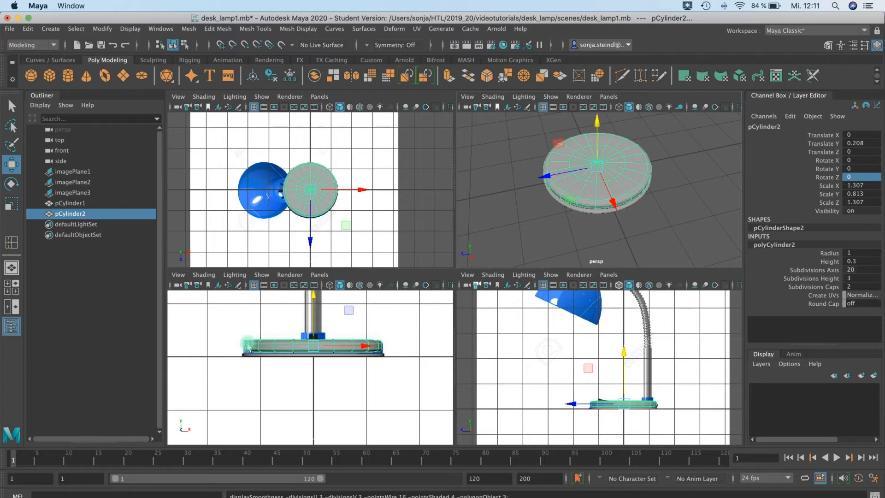
# Select the lower horizontal edge loop on the second cylinder's side and move it down close to the bottom edge
pyautogui.keyDown('alt'); pyautogui.moveTo(628, 172); pyautogui.dragTo(621, 166); pyautogui.keyUp('alt')
pyautogui.keyDown('alt'); pyautogui.moveTo(622, 166); pyautogui.dragTo(621, 148, button='middle'); pyautogui.keyUp('alt')
pyautogui.keyDown('alt'); pyautogui.moveTo(558, 206); pyautogui.dragTo(668, 188, button='right'); pyautogui.keyUp('alt')
pyautogui.moveTo(558, 187); pyautogui.dragTo(559, 138, button='right')
pyautogui.doubleClick(580, 192)
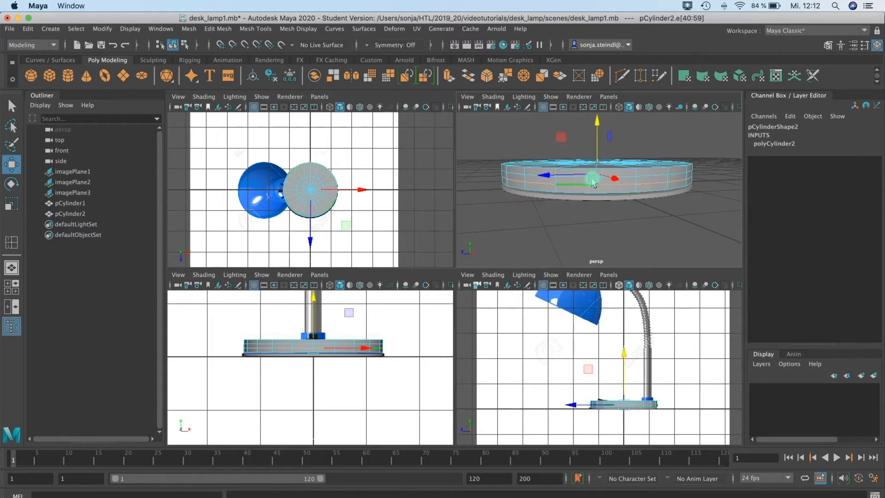
pyautogui.moveTo(599, 123); pyautogui.dragTo(600, 129)
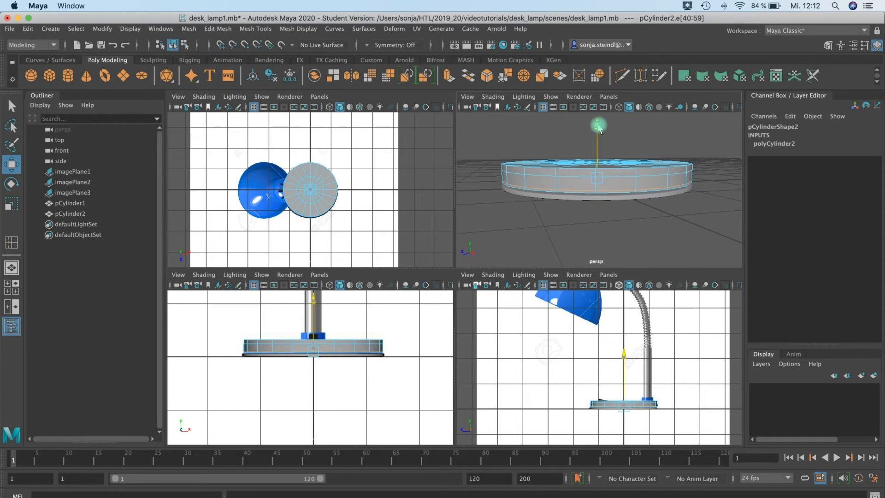
pyautogui.moveTo(599, 128); pyautogui.dragTo(600, 130)
# Move the second cylinder's bottom rows of vertices slightly down in the front view and check the smoothed shape
pyautogui.moveTo(255, 350); pyautogui.dragTo(229, 384, button='right')
pyautogui.moveTo(229, 383); pyautogui.dragTo(413, 349)
pyautogui.moveTo(317, 303); pyautogui.dragTo(317, 305)
pyautogui.moveTo(593, 229)
pyautogui.keyDown('alt'); pyautogui.mouseDown()
pyautogui.moveTo(593, 242)
pyautogui.moveTo(593, 233)
pyautogui.mouseUp(); pyautogui.keyUp('alt')
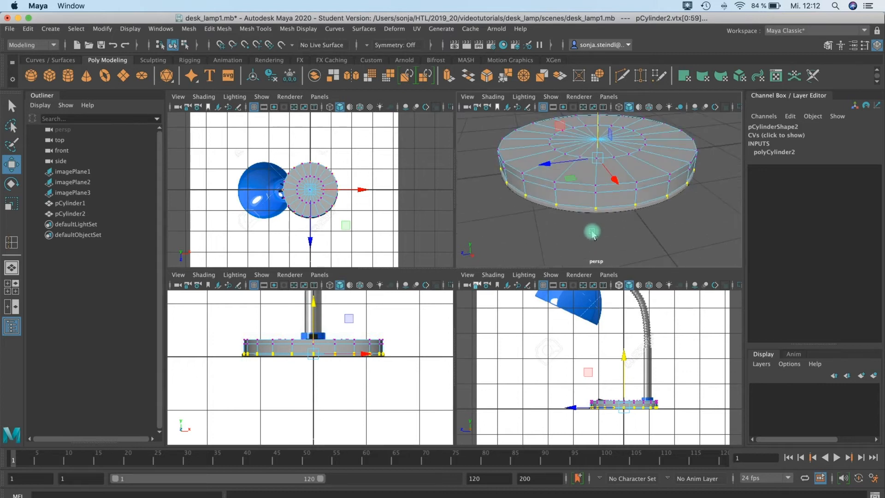
pyautogui.click(573, 233)
pyautogui.keyDown('alt'); pyautogui.moveTo(569, 185); pyautogui.dragTo(568, 184); pyautogui.keyUp('alt')
pyautogui.keyDown('alt'); pyautogui.moveTo(636, 187); pyautogui.dragTo(682, 182, button='right'); pyautogui.keyUp('alt')
pyautogui.keyDown('alt'); pyautogui.moveTo(681, 183); pyautogui.dragTo(601, 212); pyautogui.keyUp('alt')
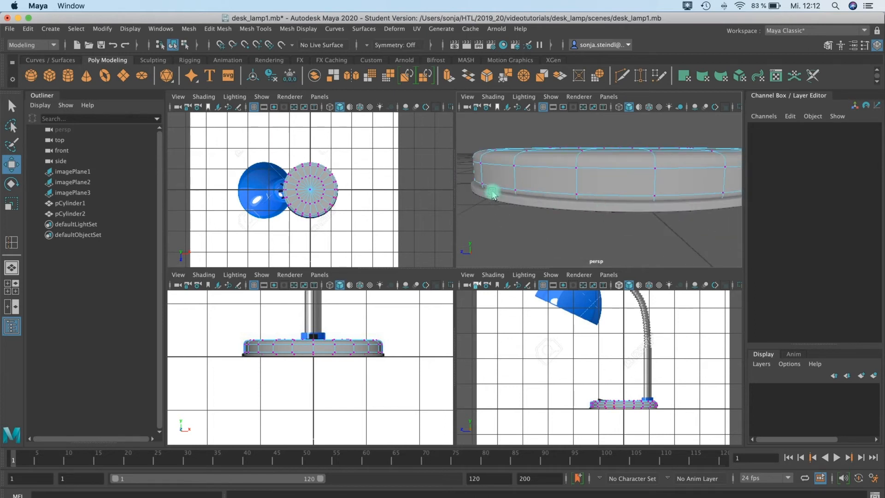
pyautogui.click(255, 356)
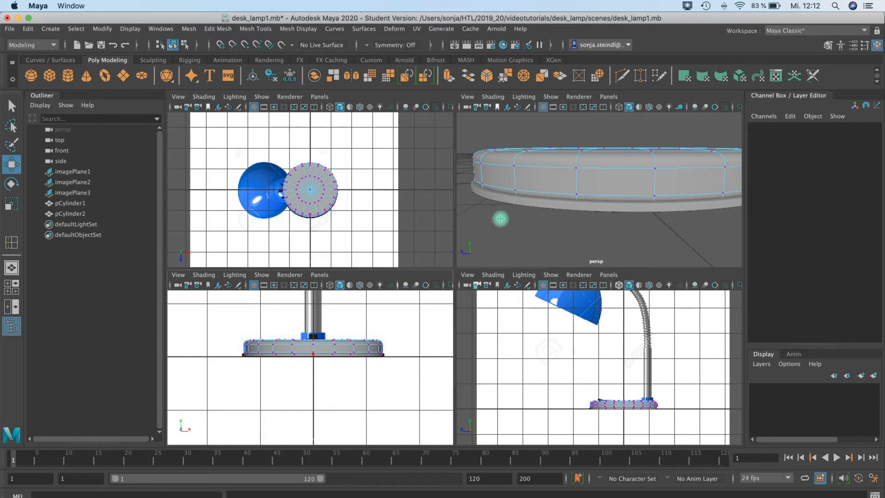
pyautogui.rightClick(545, 178)
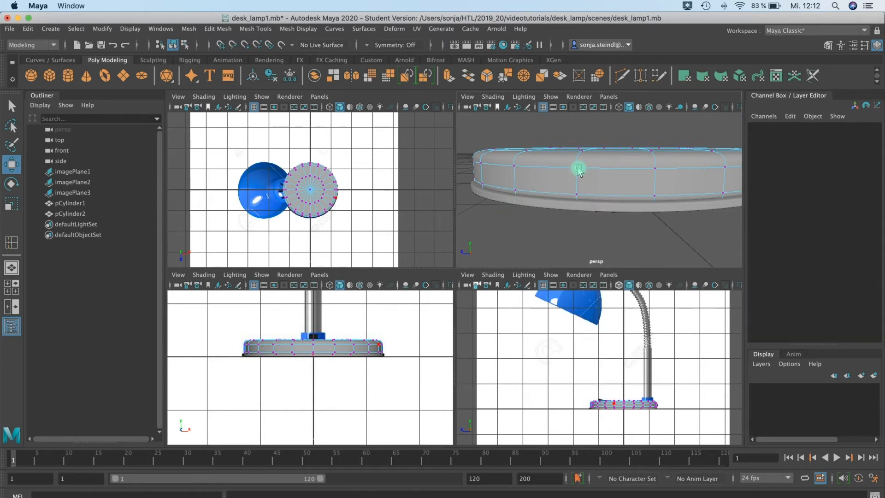
# Turn off the smooth preview, return the second cylinder to Object Mode and hide the Attribute Editor
pyautogui.press('1')
pyautogui.moveTo(556, 186); pyautogui.dragTo(555, 157, button='right')
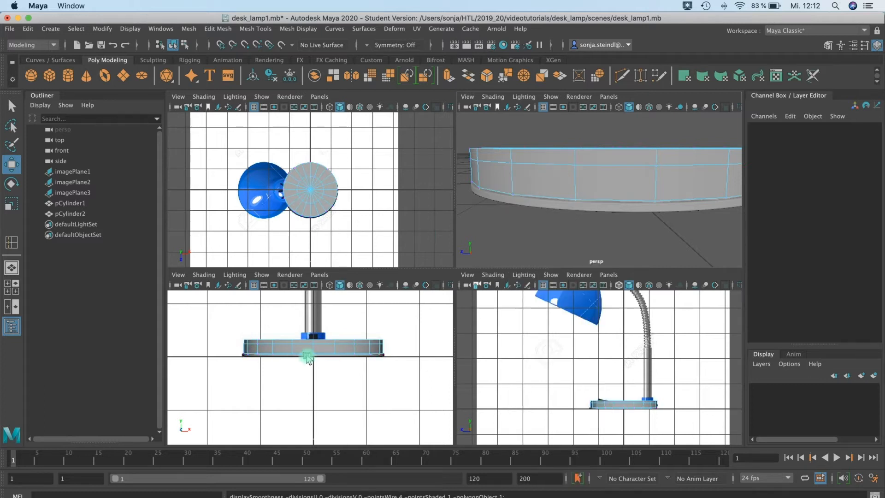
pyautogui.keyDown('alt'); pyautogui.moveTo(306, 357); pyautogui.dragTo(307, 345, button='middle'); pyautogui.keyUp('alt')
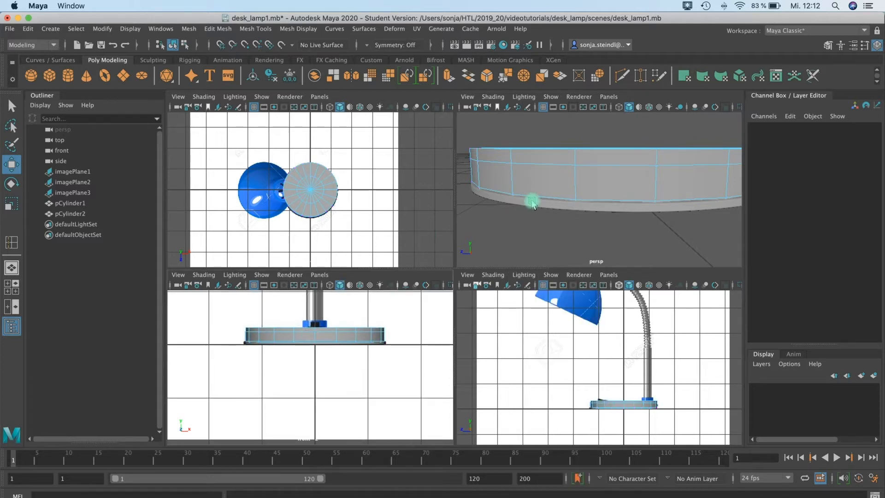
pyautogui.rightClick(563, 184)
pyautogui.click(575, 169)
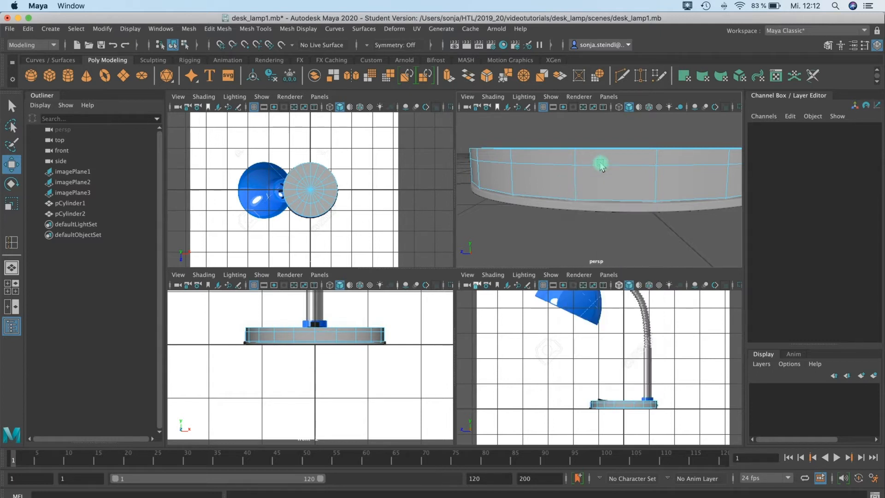
pyautogui.rightClick(601, 162)
pyautogui.click(628, 168)
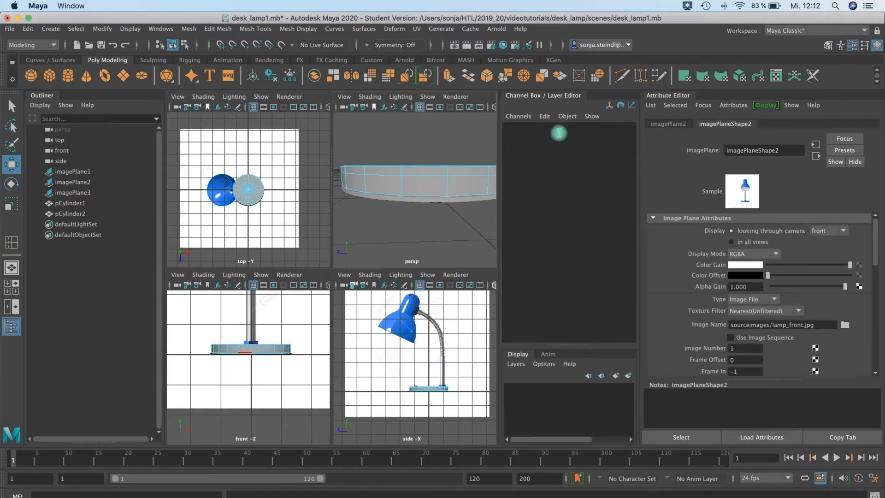
pyautogui.moveTo(408, 178); pyautogui.dragTo(443, 161, button='right')
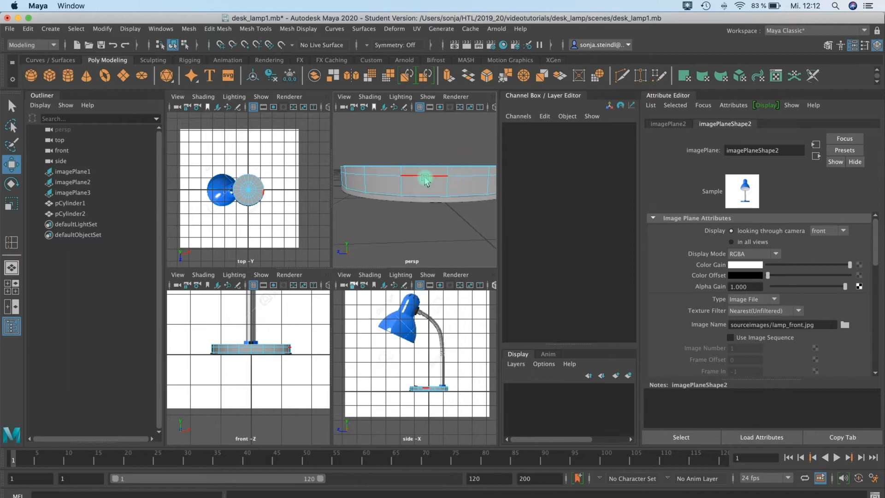
pyautogui.click(852, 45)
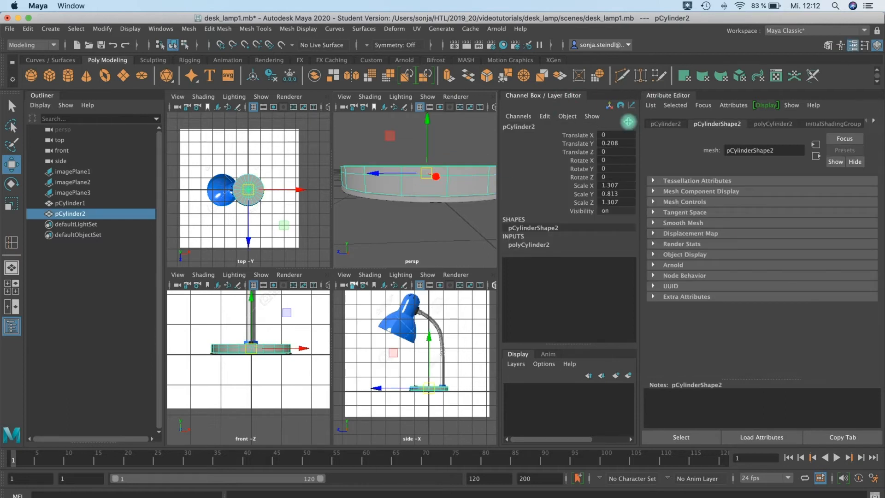
# Raise the second cylinder to about 0.371 in Y so that its underside can be reached from below
pyautogui.click(623, 202)
pyautogui.keyDown('ctrl'); pyautogui.moveTo(591, 185); pyautogui.dragTo(589, 179, button='right'); pyautogui.keyUp('ctrl')
pyautogui.keyDown('alt'); pyautogui.moveTo(668, 167); pyautogui.dragTo(611, 121); pyautogui.keyUp('alt')
pyautogui.keyDown('alt'); pyautogui.moveTo(522, 167); pyautogui.dragTo(521, 164); pyautogui.keyUp('alt')
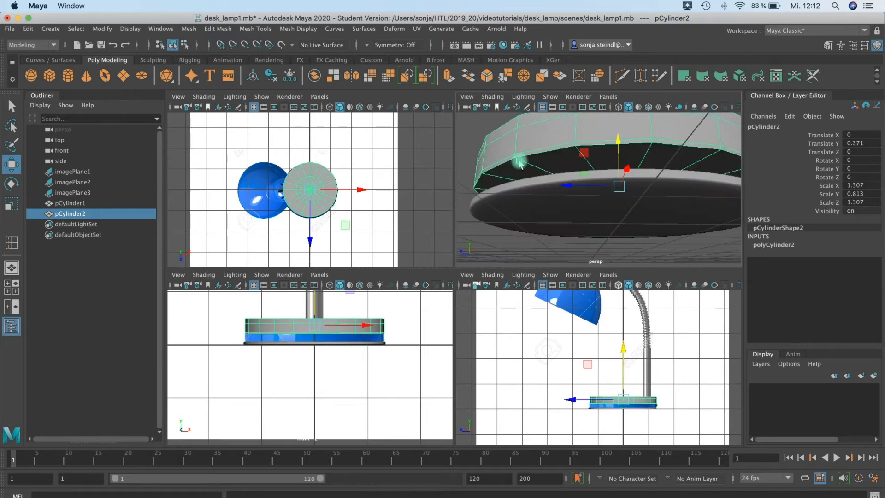
pyautogui.keyDown('alt'); pyautogui.moveTo(574, 169); pyautogui.dragTo(598, 180); pyautogui.keyUp('alt')
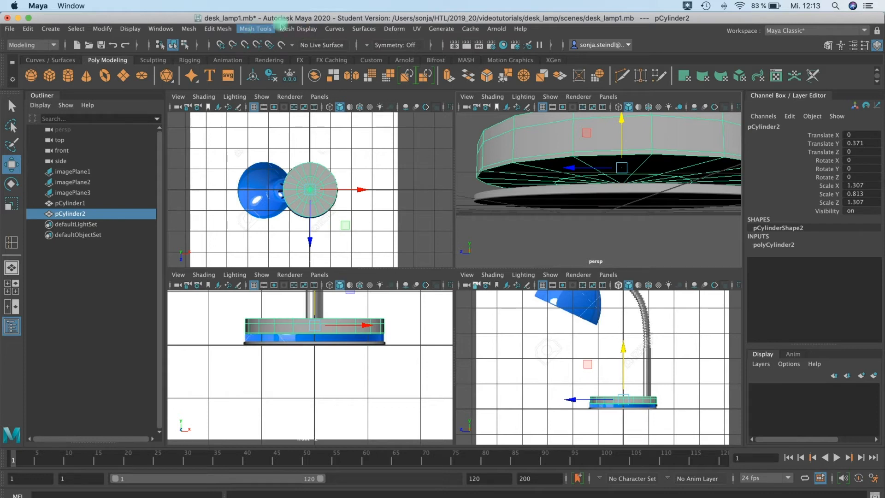
# Insert an edge loop on the second cylinder's underside, close to its outer rim
pyautogui.click(289, 28)
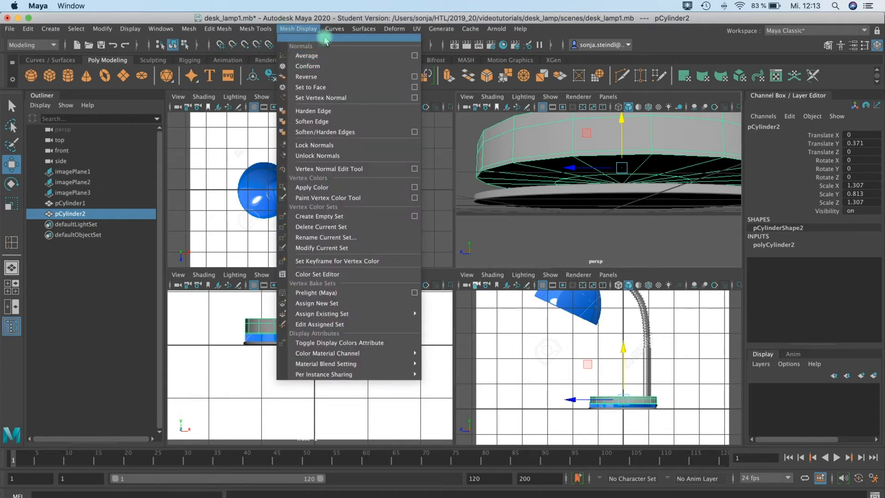
pyautogui.click(328, 30)
pyautogui.click(302, 28)
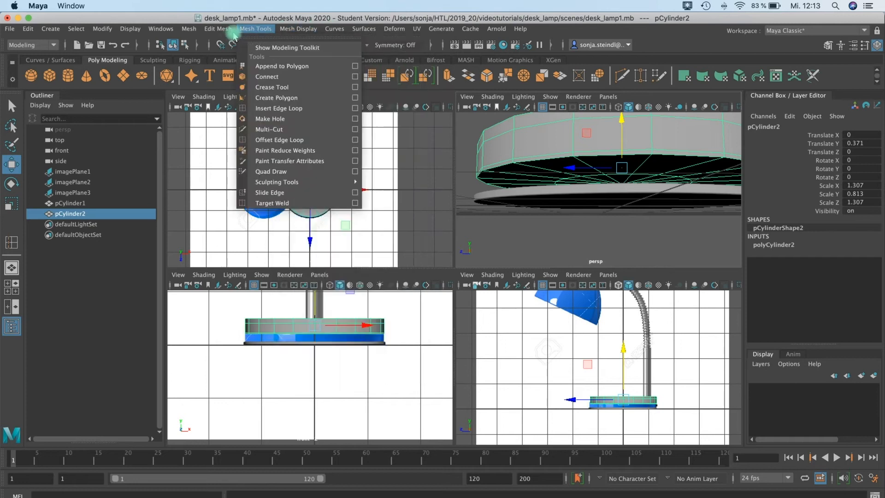
pyautogui.click(275, 108)
pyautogui.moveTo(518, 159); pyautogui.dragTo(517, 167)
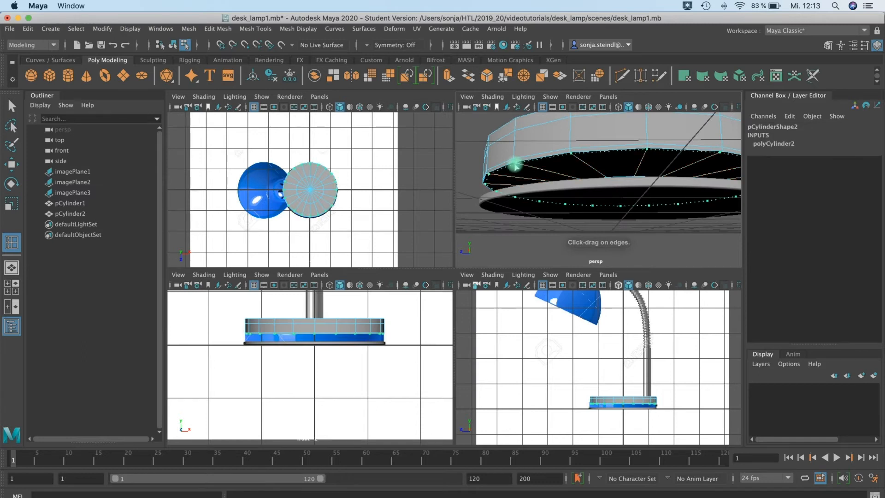
pyautogui.click(515, 163)
pyautogui.keyDown('alt'); pyautogui.moveTo(514, 164); pyautogui.dragTo(523, 164); pyautogui.keyUp('alt')
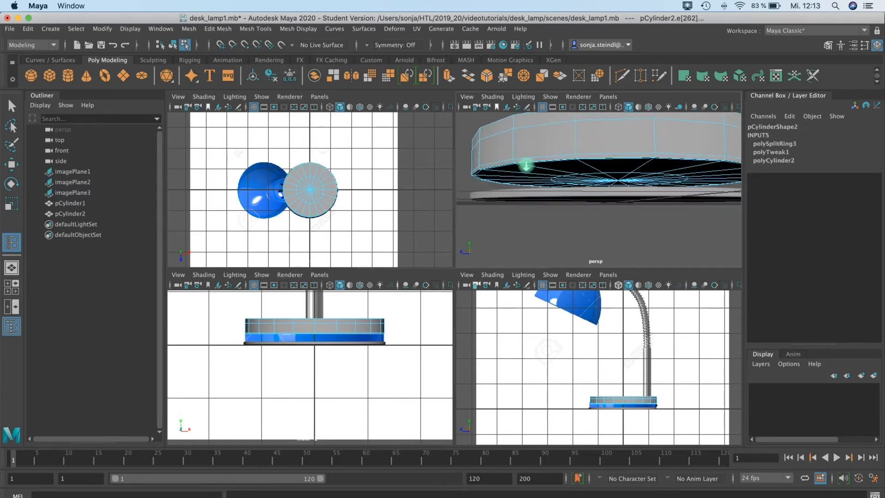
# Insert another edge loop around the second cylinder's side, just above its bottom edge
pyautogui.keyDown('alt'); pyautogui.moveTo(523, 164); pyautogui.dragTo(557, 166, button='right'); pyautogui.keyUp('alt')
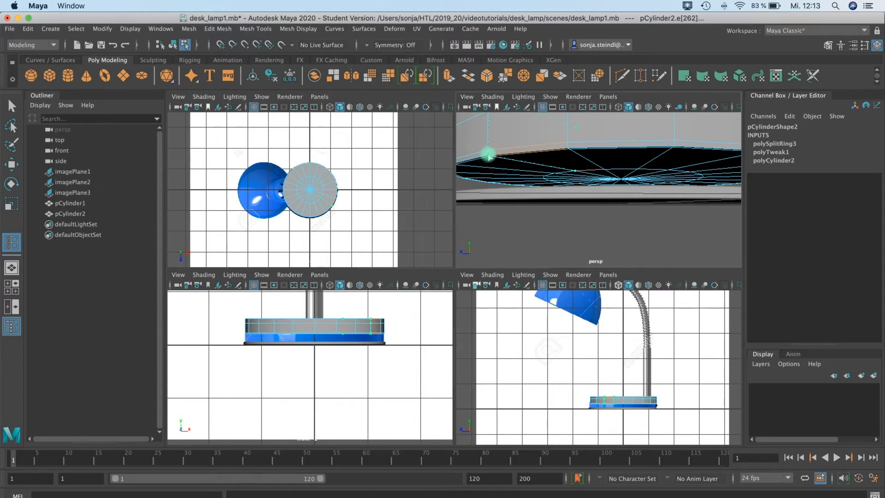
pyautogui.press('super+z')
pyautogui.keyDown('alt'); pyautogui.moveTo(583, 151); pyautogui.dragTo(605, 146); pyautogui.keyUp('alt')
pyautogui.keyDown('alt'); pyautogui.moveTo(606, 145); pyautogui.dragTo(609, 156, button='right'); pyautogui.keyUp('alt')
pyautogui.keyDown('alt'); pyautogui.moveTo(610, 157); pyautogui.dragTo(560, 166); pyautogui.keyUp('alt')
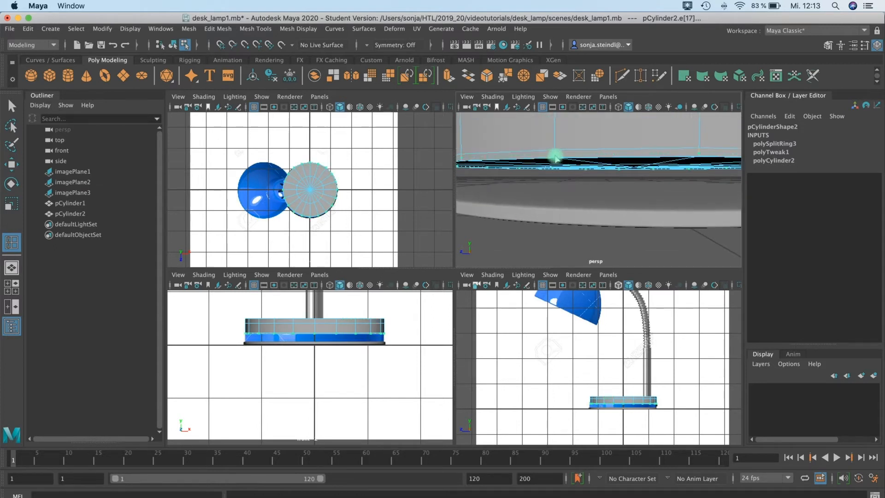
pyautogui.click(557, 158)
pyautogui.keyDown('alt'); pyautogui.moveTo(602, 162); pyautogui.dragTo(410, 167, button='right'); pyautogui.keyUp('alt')
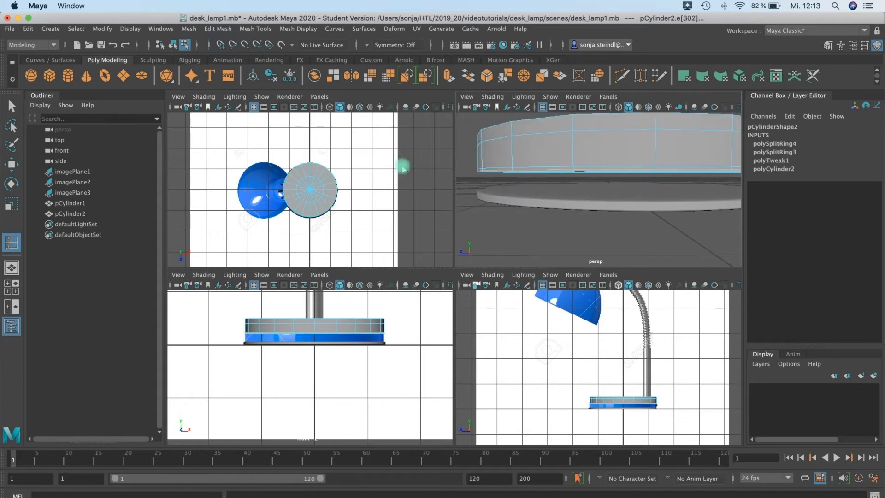
# Return the second cylinder to Object Mode with smooth preview and lower it onto the disc at about 0.218 in Y
pyautogui.click(13, 107)
pyautogui.moveTo(558, 146); pyautogui.dragTo(595, 123, button='right')
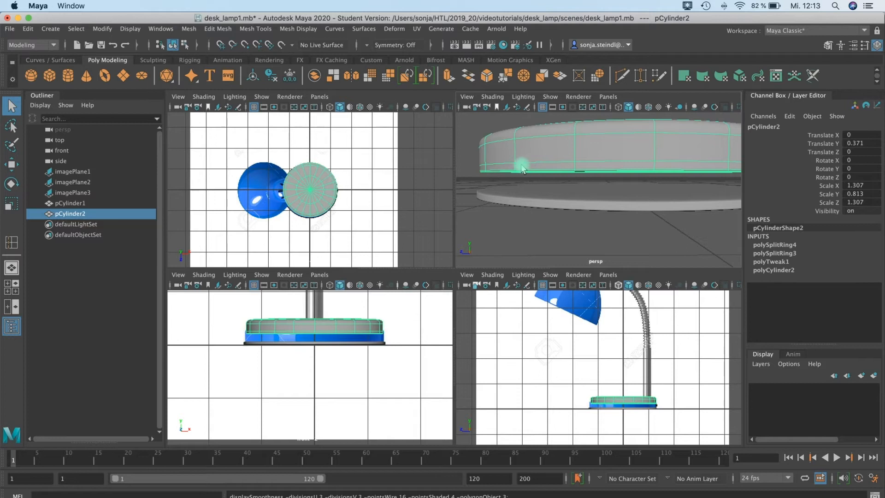
pyautogui.press('w')
pyautogui.moveTo(626, 129); pyautogui.dragTo(623, 146)
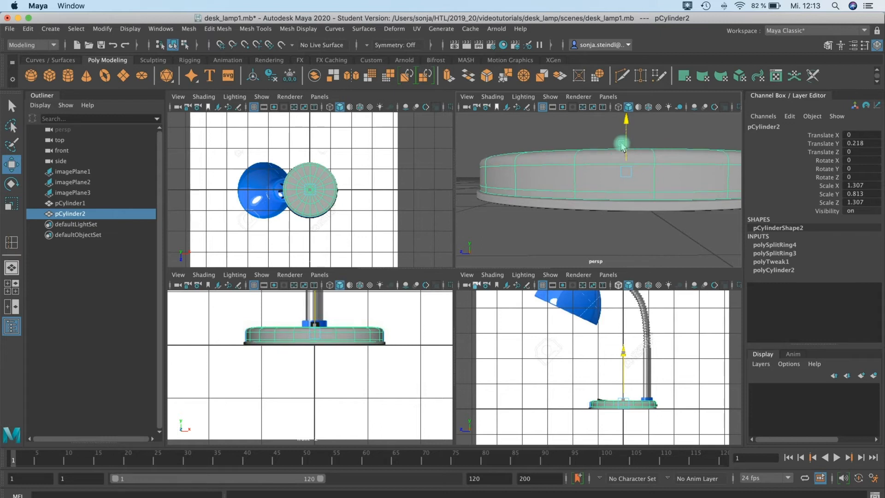
# Turn off smooth mesh preview for the second base cylinder so that its unsmoothed top face is shown
pyautogui.click(638, 224)
pyautogui.keyDown('alt'); pyautogui.moveTo(526, 207); pyautogui.dragTo(500, 196); pyautogui.keyUp('alt')
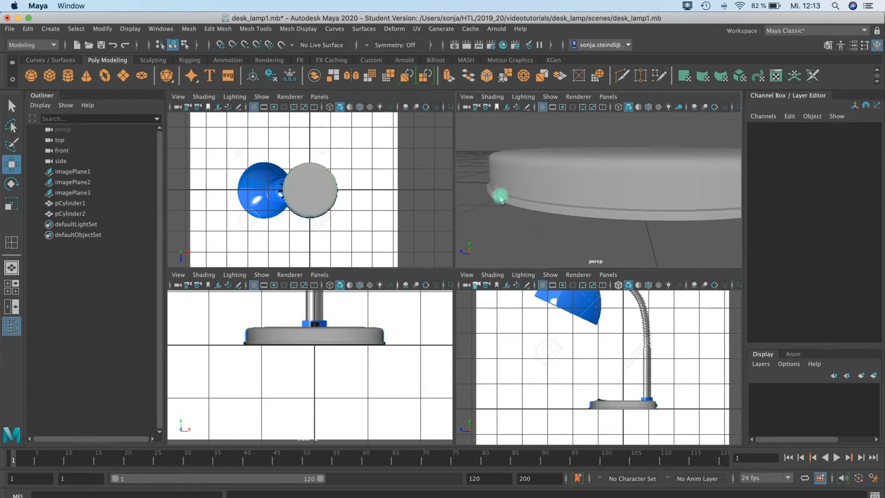
pyautogui.keyDown('alt'); pyautogui.moveTo(577, 218); pyautogui.dragTo(518, 206); pyautogui.keyUp('alt')
pyautogui.keyDown('alt'); pyautogui.moveTo(610, 187); pyautogui.dragTo(618, 162); pyautogui.keyUp('alt')
pyautogui.click(617, 163)
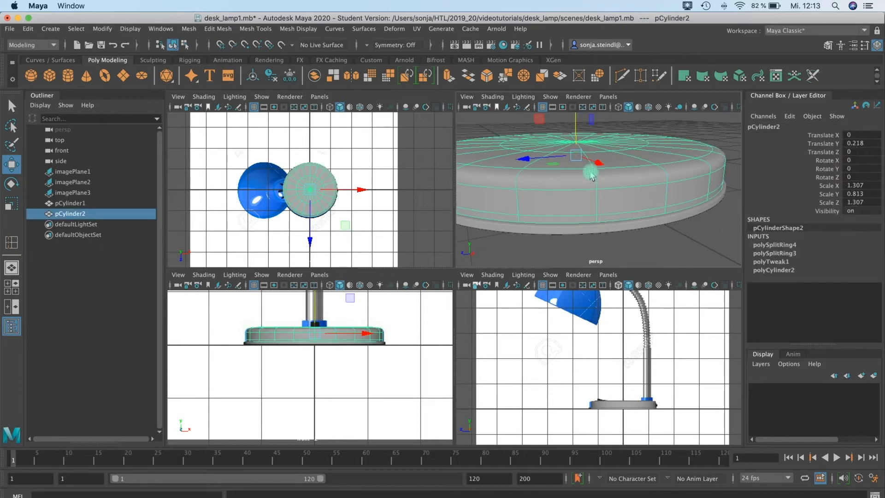
pyautogui.press('1')
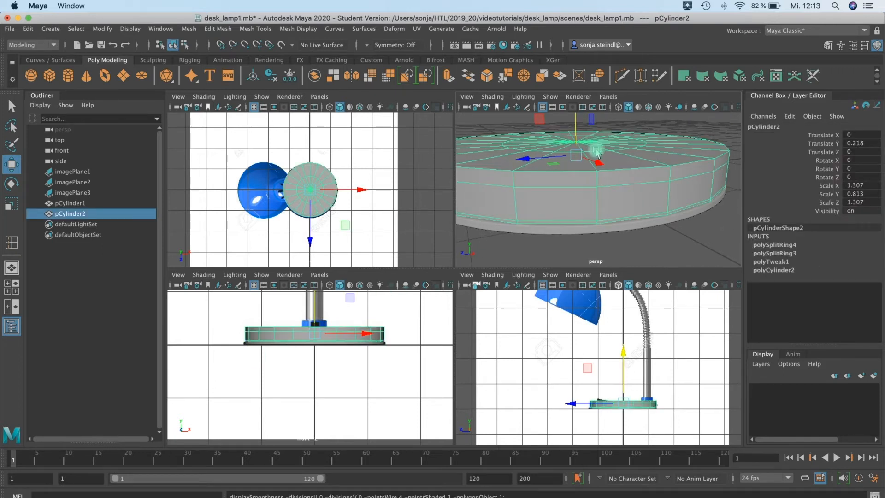
pyautogui.keyDown('alt'); pyautogui.moveTo(595, 140); pyautogui.dragTo(617, 127); pyautogui.keyUp('alt')
pyautogui.moveTo(602, 213)
pyautogui.keyDown('alt'); pyautogui.mouseDown()
pyautogui.moveTo(611, 185)
pyautogui.moveTo(600, 210)
pyautogui.mouseUp(); pyautogui.keyUp('alt')
# Switch the second cylinder to vertex component mode
pyautogui.press('space')
pyautogui.keyDown('alt'); pyautogui.moveTo(455, 210); pyautogui.dragTo(470, 287, button='middle'); pyautogui.keyUp('alt')
pyautogui.keyDown('alt'); pyautogui.moveTo(471, 286); pyautogui.dragTo(277, 292, button='right'); pyautogui.keyUp('alt')
pyautogui.keyDown('alt'); pyautogui.moveTo(376, 287); pyautogui.dragTo(373, 295, button='middle'); pyautogui.keyUp('alt')
pyautogui.moveTo(399, 222); pyautogui.dragTo(349, 246, button='right')
pyautogui.press('space')
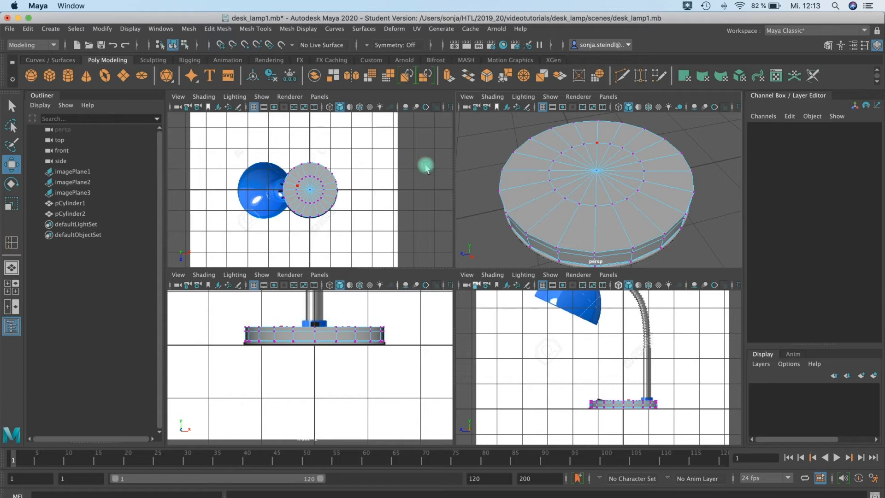
pyautogui.scroll(5, 311, 183)
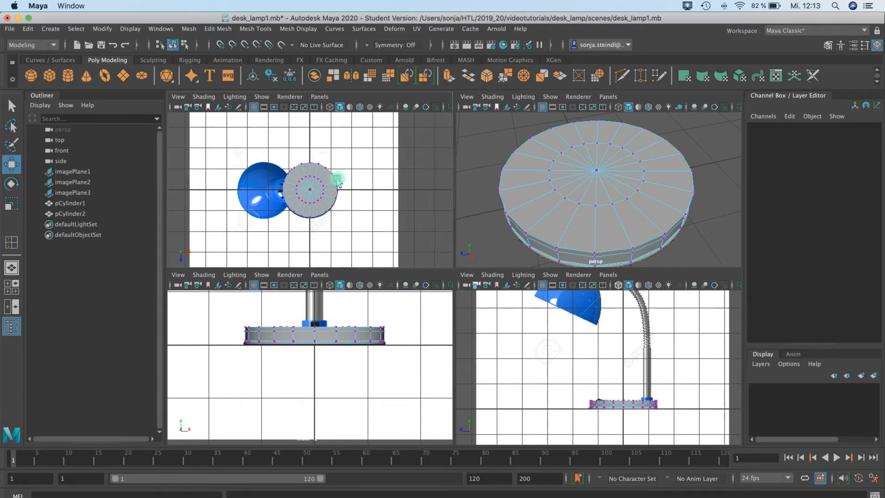
pyautogui.rightClick(609, 177)
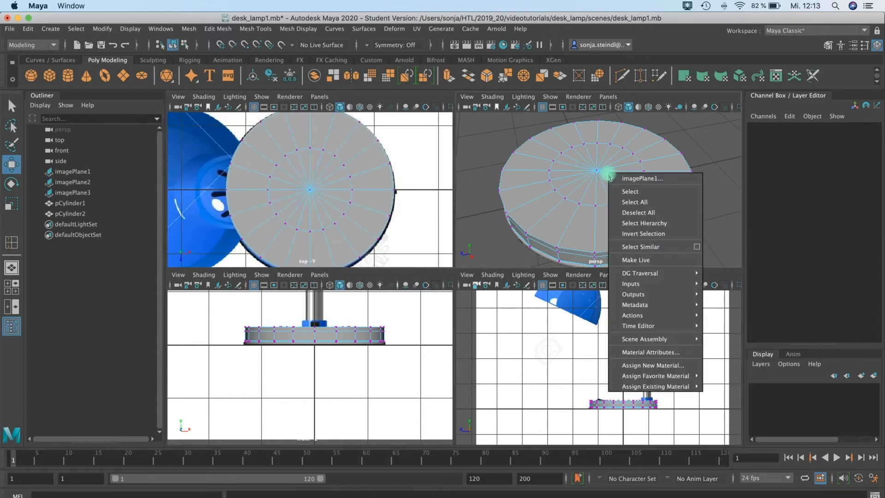
pyautogui.click(642, 179)
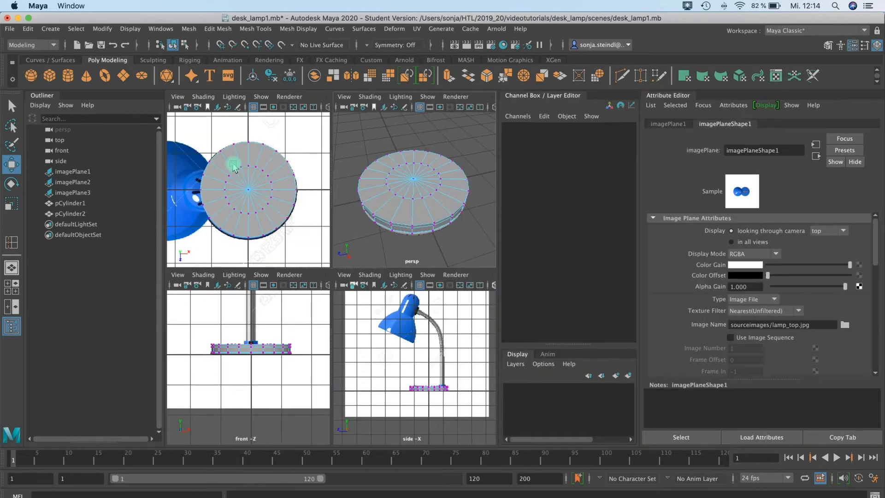
# Select the inner ring and centre vertices of the second cylinder and scale them down to a small circle
pyautogui.moveTo(259, 199); pyautogui.dragTo(279, 218)
pyautogui.keyDown('alt'); pyautogui.moveTo(439, 167); pyautogui.dragTo(425, 131); pyautogui.keyUp('alt')
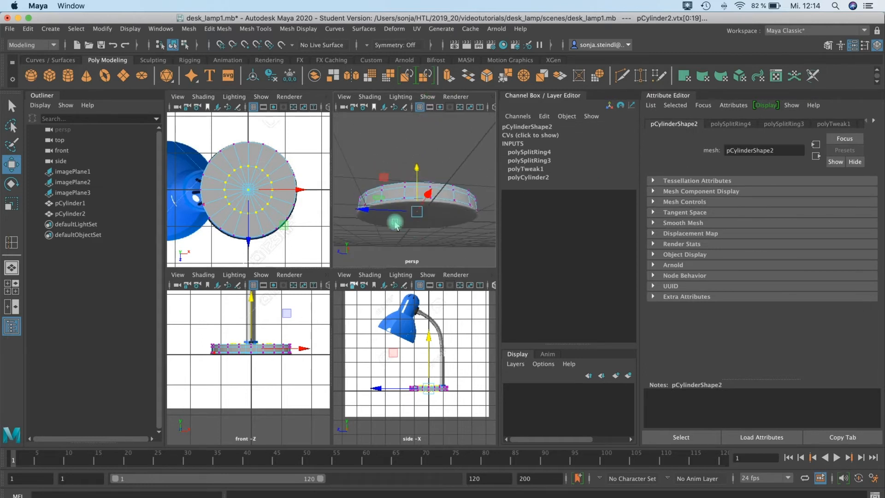
pyautogui.keyDown('alt'); pyautogui.moveTo(445, 212); pyautogui.dragTo(440, 244); pyautogui.keyUp('alt')
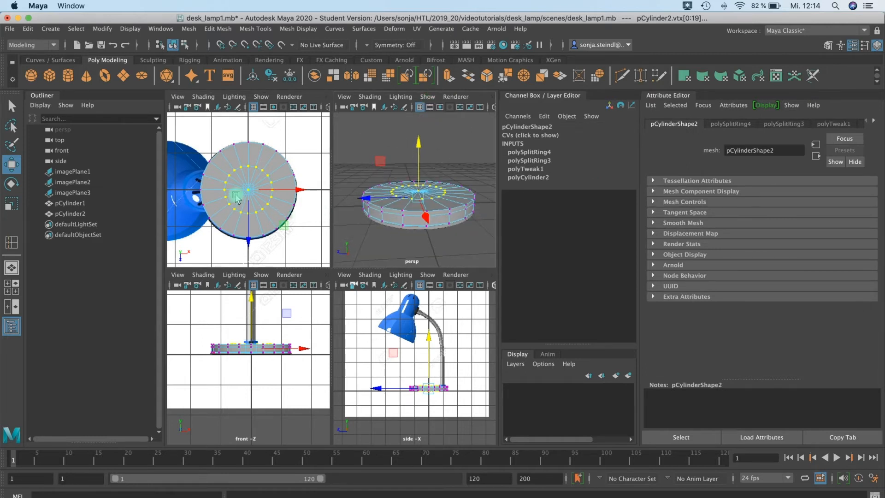
pyautogui.scroll(5, 237, 194)
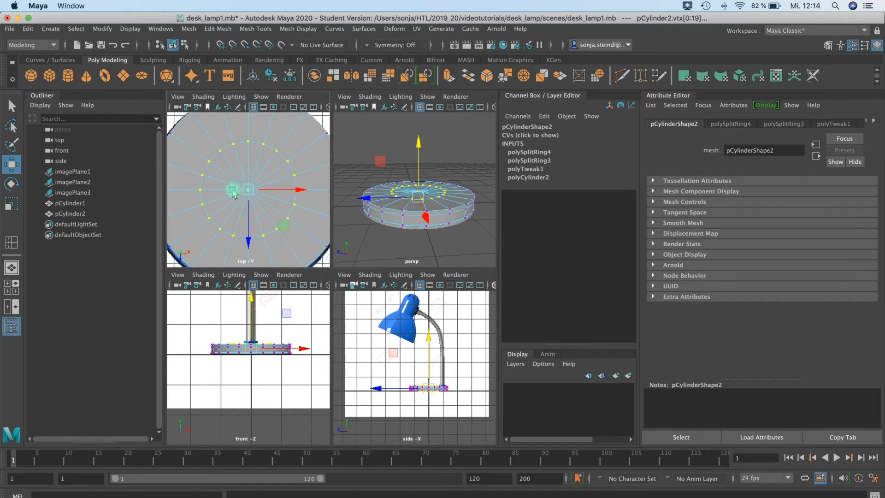
pyautogui.press('r')
pyautogui.press('space')
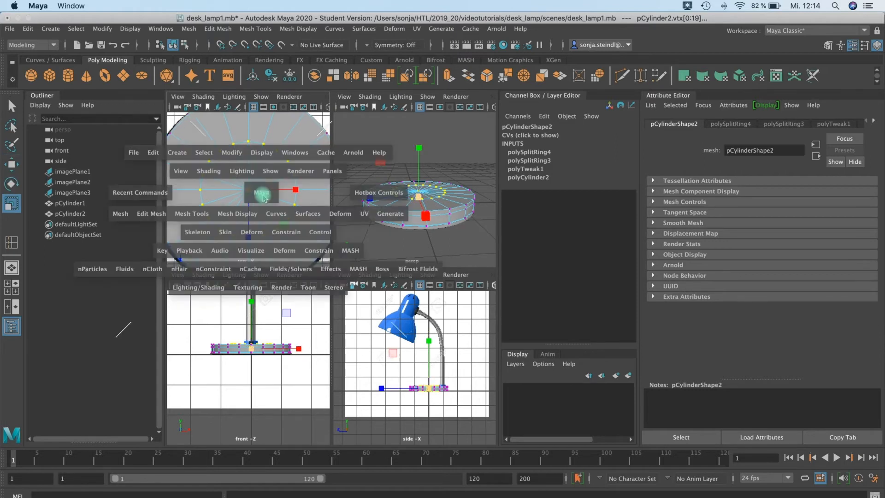
pyautogui.click(853, 44)
pyautogui.moveTo(437, 289); pyautogui.dragTo(287, 331)
pyautogui.hotkey('ctrl', 'z')
pyautogui.press('w')
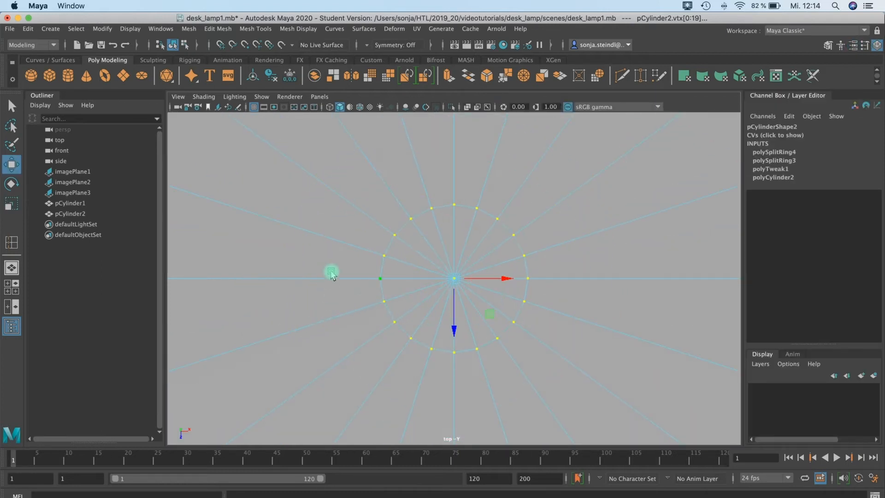
# Turn on X-Ray shading in the top view so the reference image shows through the base
pyautogui.press('space')
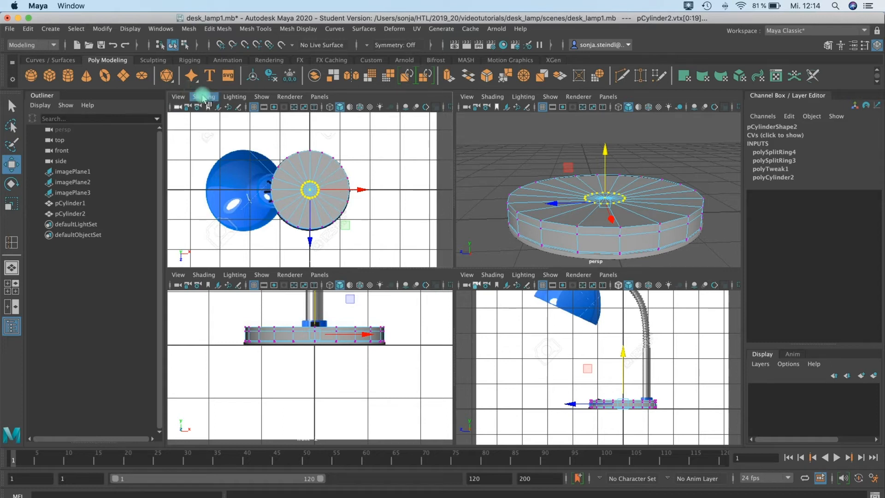
pyautogui.click(235, 96)
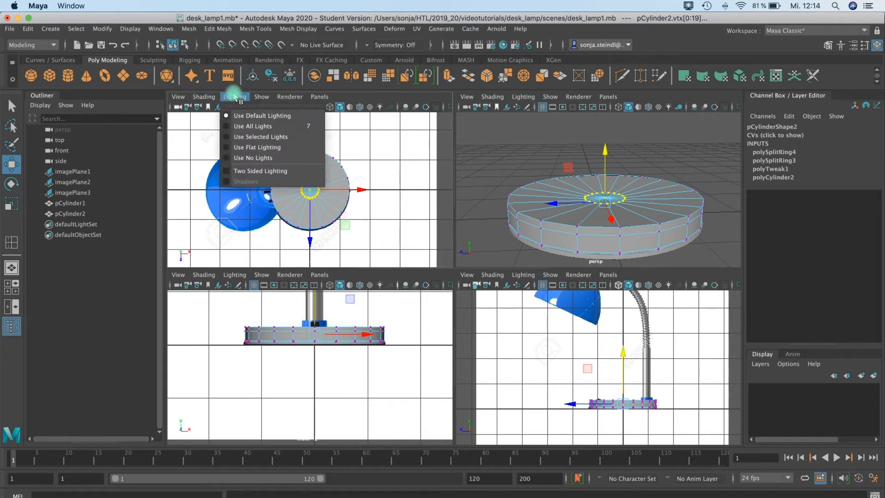
pyautogui.moveTo(204, 97)
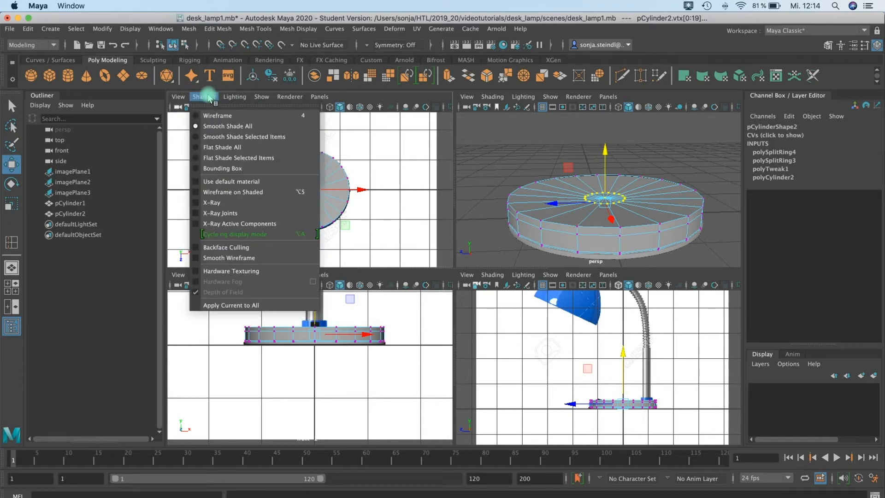
pyautogui.click(215, 203)
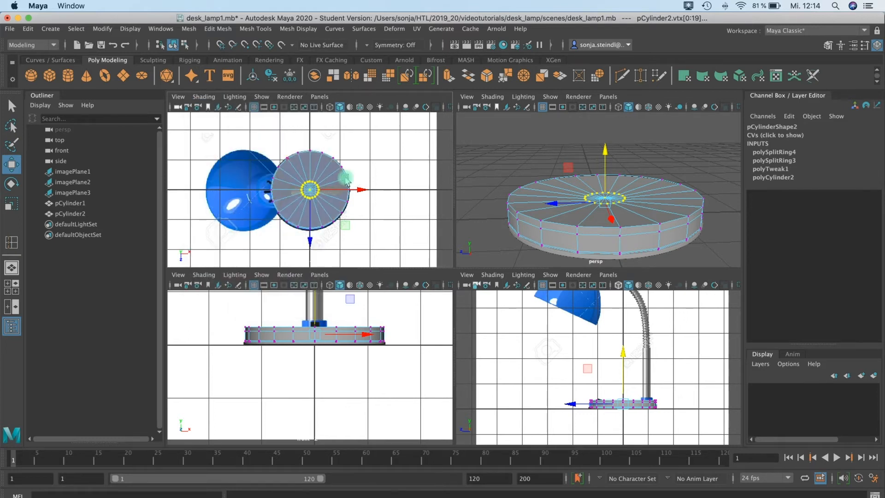
# Try to move the small vertex ring along X toward the cylinder's rim, and undo both the move and the scaling
pyautogui.scroll(5, 347, 179)
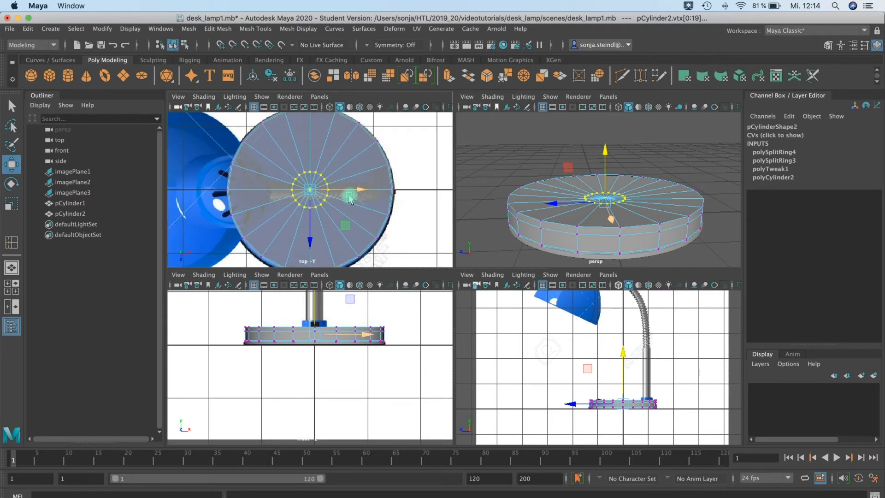
pyautogui.moveTo(363, 193); pyautogui.dragTo(424, 193)
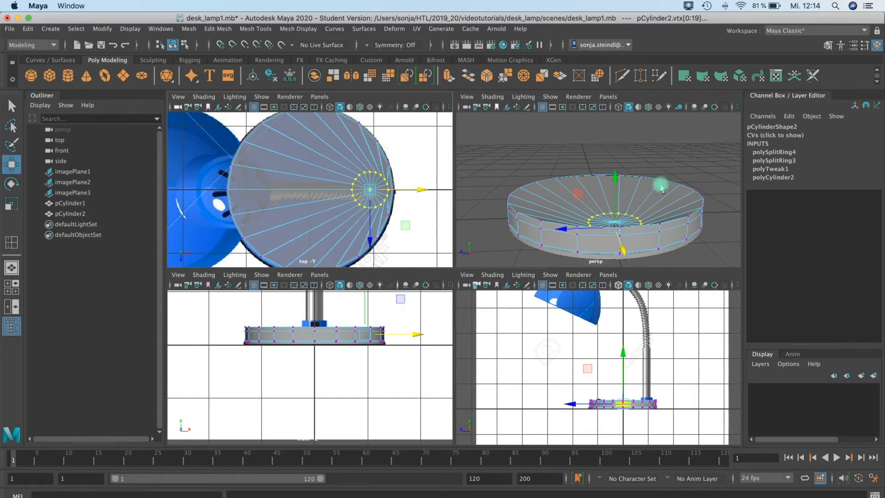
pyautogui.press('z')
pyautogui.keyDown('alt'); pyautogui.moveTo(638, 218); pyautogui.dragTo(750, 199, button='right'); pyautogui.keyUp('alt')
pyautogui.keyDown('alt'); pyautogui.moveTo(750, 199); pyautogui.dragTo(743, 203); pyautogui.keyUp('alt')
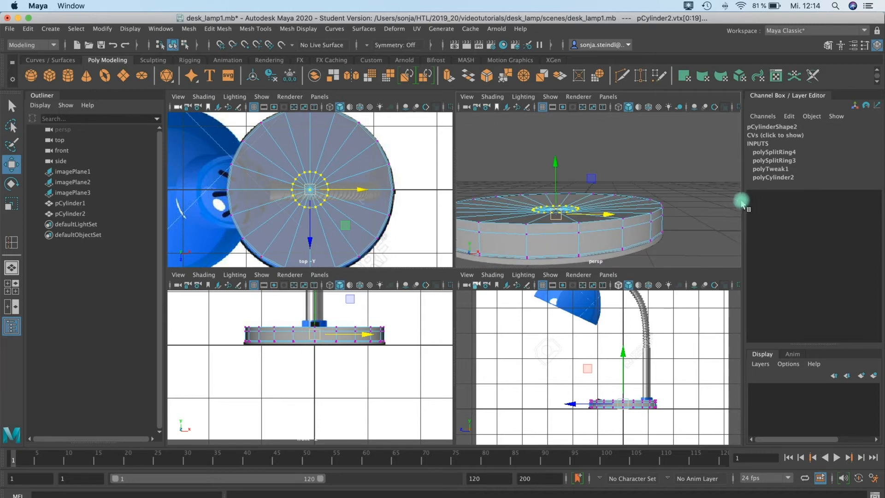
pyautogui.press('z')
pyautogui.scroll(3, 308, 183)
pyautogui.scroll(5, 590, 194)
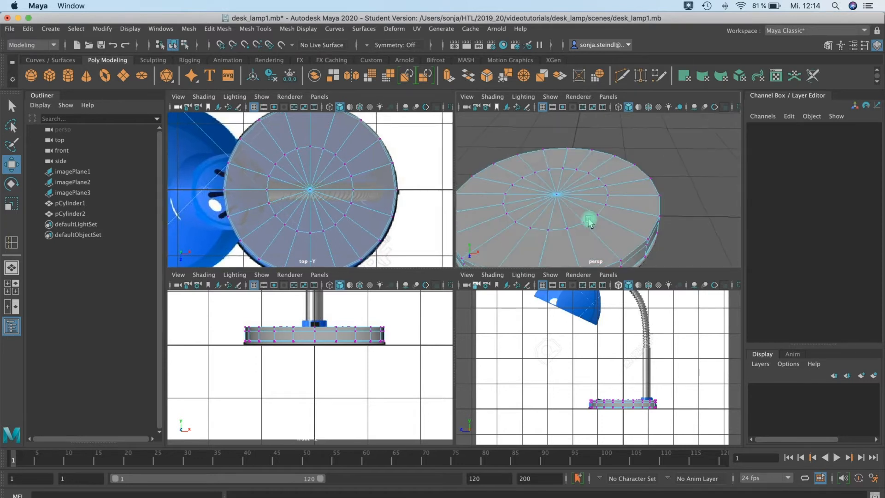
# Switch the second cylinder to face mode and paint-select all faces inside the inner ring on its top
pyautogui.moveTo(565, 203); pyautogui.dragTo(559, 227, button='right')
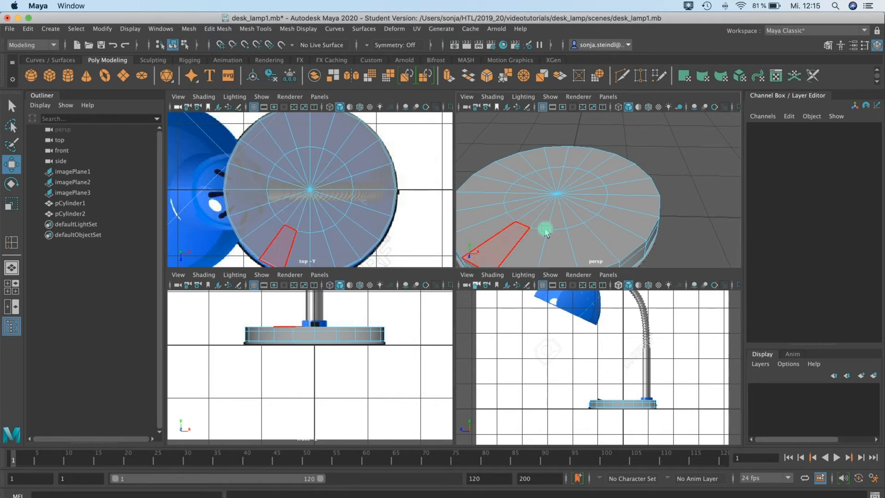
pyautogui.click(564, 213)
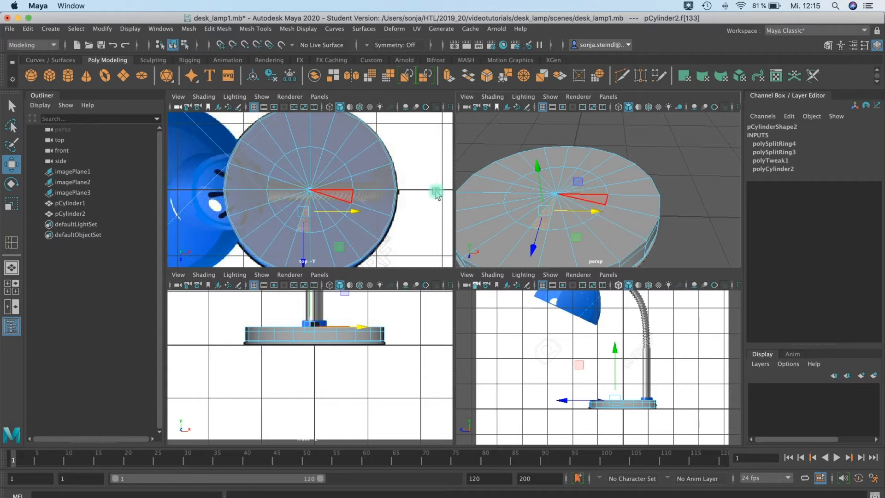
pyautogui.click(12, 147)
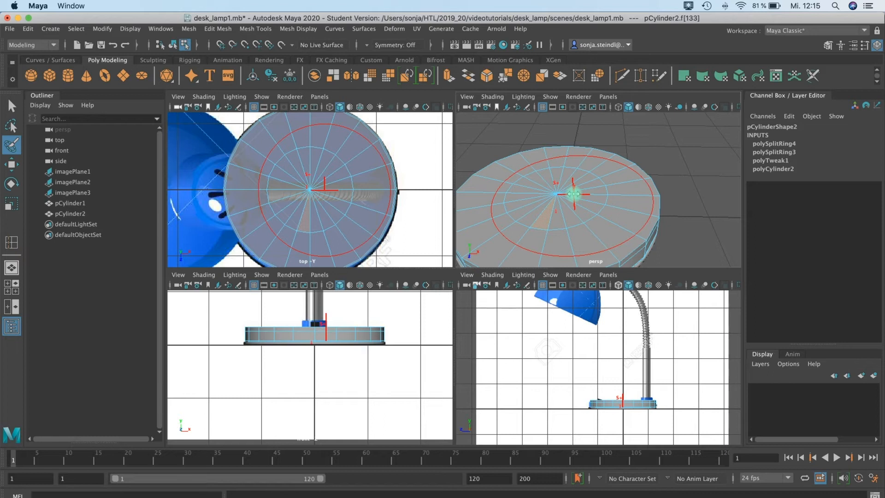
pyautogui.moveTo(570, 196); pyautogui.dragTo(498, 213)
pyautogui.moveTo(572, 192)
pyautogui.mouseDown()
pyautogui.moveTo(551, 206)
pyautogui.moveTo(538, 202)
pyautogui.moveTo(541, 182)
pyautogui.moveTo(567, 179)
pyautogui.mouseUp()
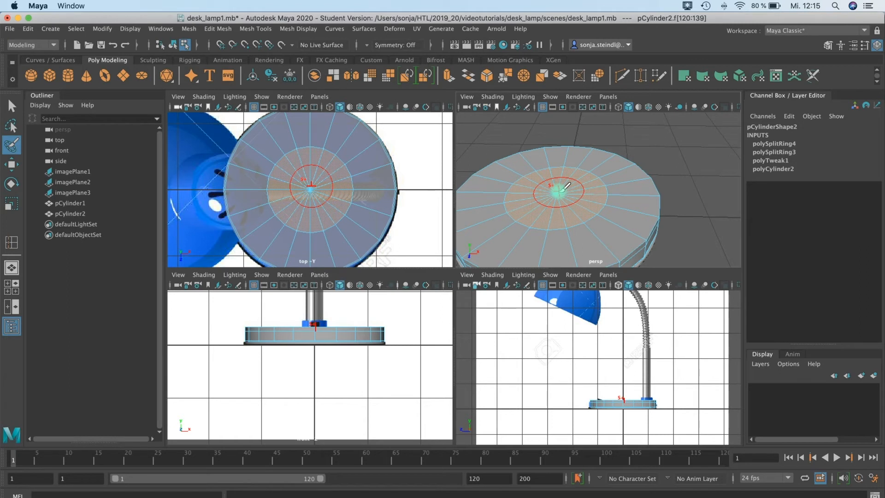
# Scale the selected central top faces down uniformly to a small circle around the centre
pyautogui.click(11, 106)
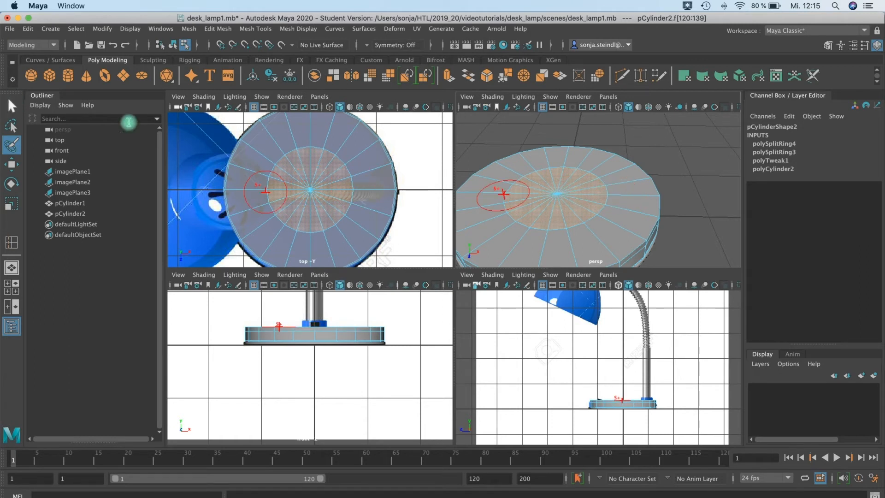
pyautogui.press('w')
pyautogui.press('r')
pyautogui.moveTo(555, 195); pyautogui.dragTo(502, 210)
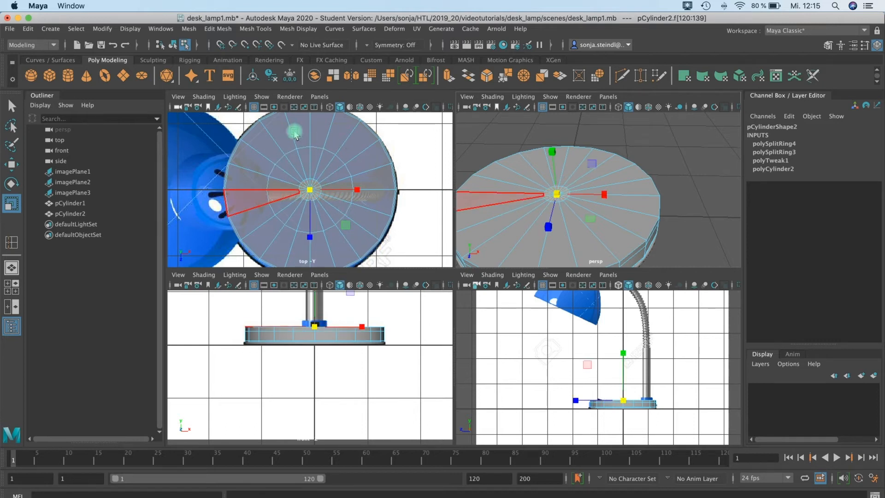
pyautogui.moveTo(295, 133); pyautogui.dragTo(274, 145)
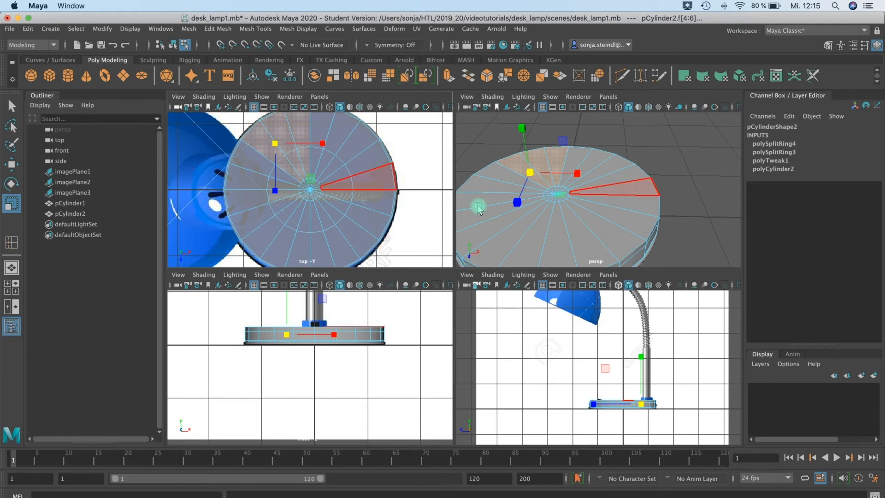
pyautogui.press('space')
pyautogui.press('super+z')
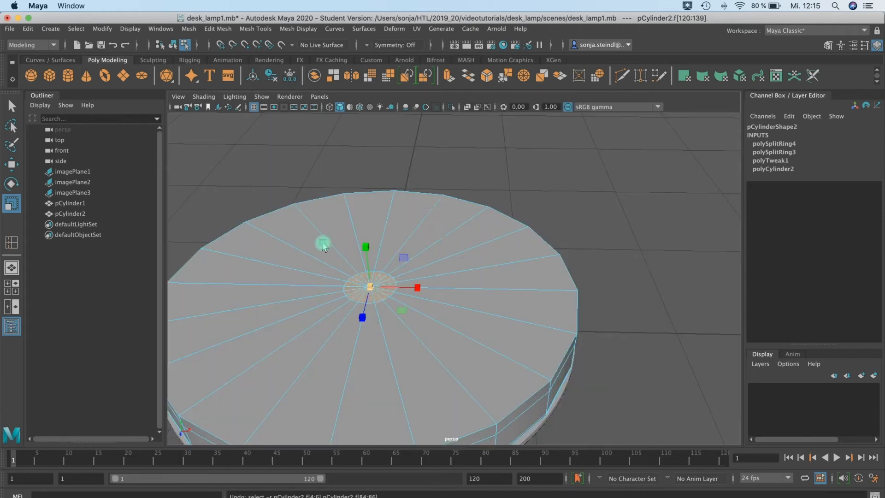
pyautogui.press('space')
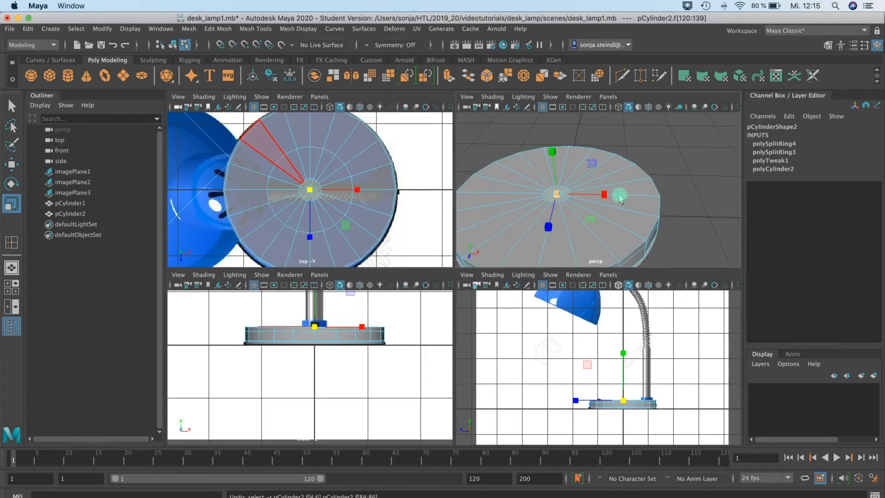
# Move the small circle of top faces along positive X until it sits close to the cylinder's rim
pyautogui.press('w')
pyautogui.moveTo(600, 206); pyautogui.dragTo(681, 198)
pyautogui.scroll(2, 395, 212)
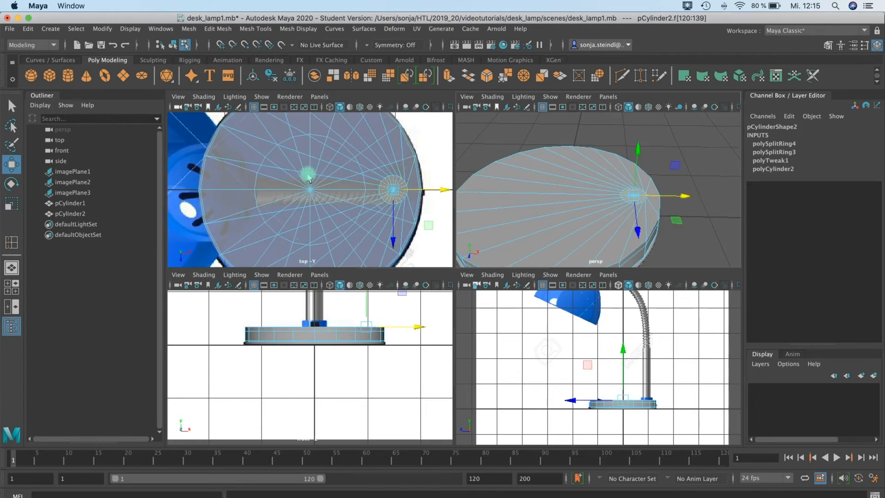
# Scale the offset circle of top faces up slightly so it almost reaches the rim, and clear the selection
pyautogui.keyDown('alt'); pyautogui.moveTo(374, 136); pyautogui.dragTo(316, 140, button='middle'); pyautogui.keyUp('alt')
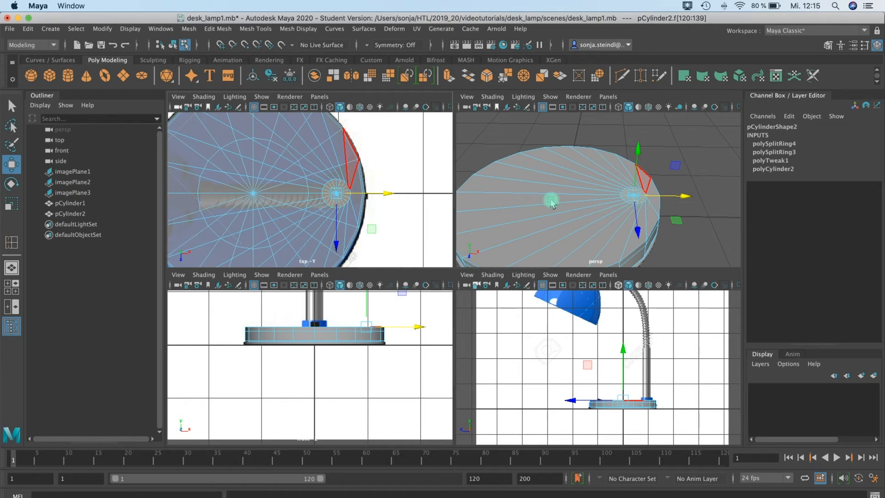
pyautogui.press('r')
pyautogui.moveTo(636, 196); pyautogui.dragTo(647, 198)
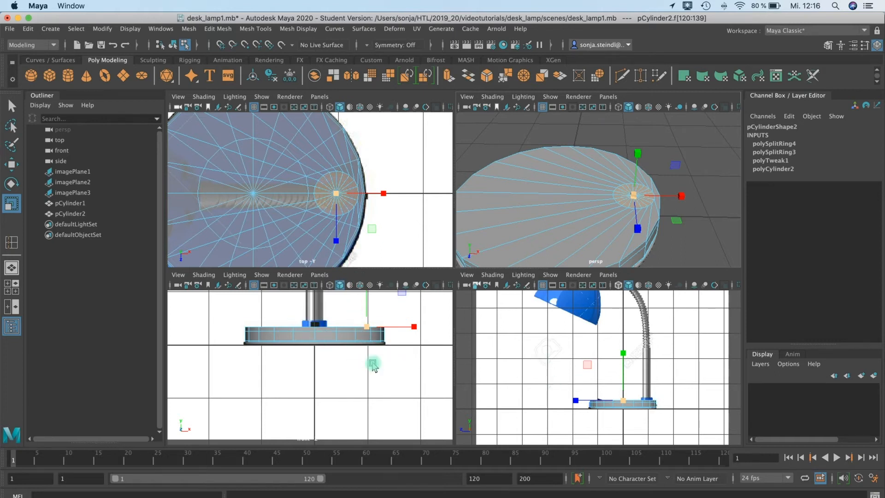
pyautogui.keyDown('alt'); pyautogui.moveTo(660, 182); pyautogui.dragTo(562, 198, button='right'); pyautogui.keyUp('alt')
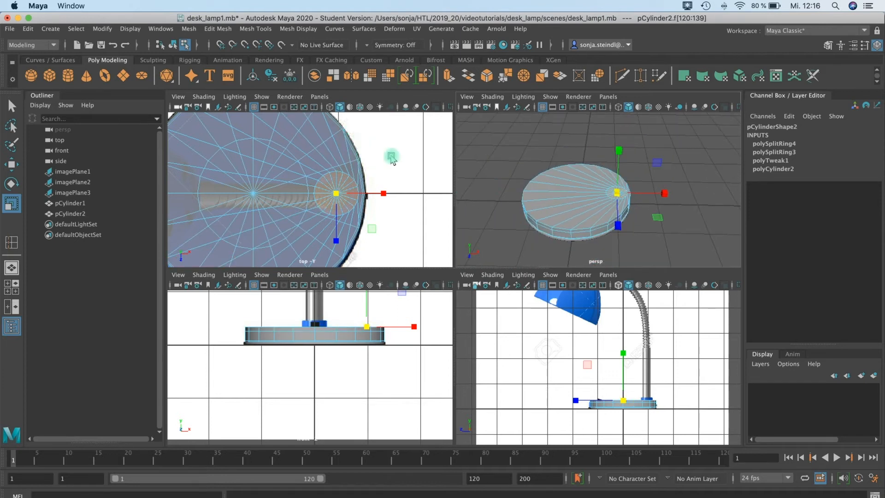
pyautogui.scroll(-5, 405, 177)
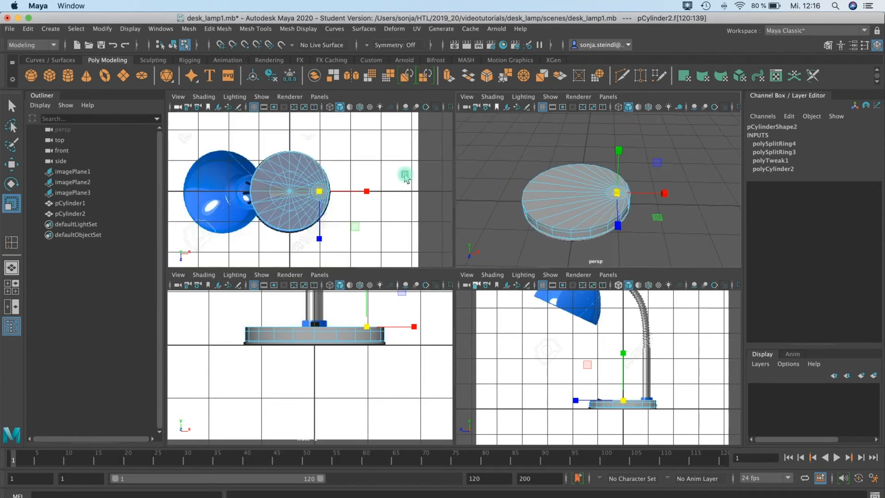
pyautogui.click(203, 170)
pyautogui.scroll(-3, 203, 161)
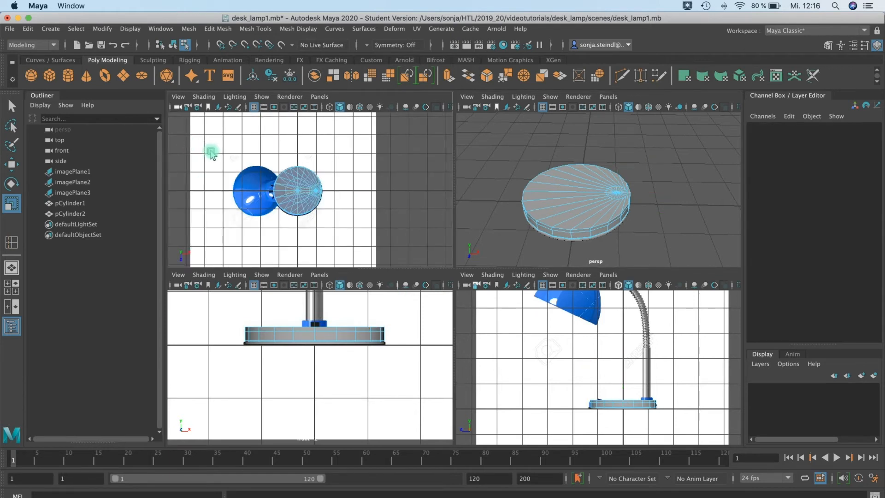
# Return the second cylinder to object mode and rotate the top-view image plane to a Rotate Y of 90
pyautogui.rightClick(216, 157)
pyautogui.moveTo(315, 197); pyautogui.dragTo(348, 180, button='right')
pyautogui.click(280, 193)
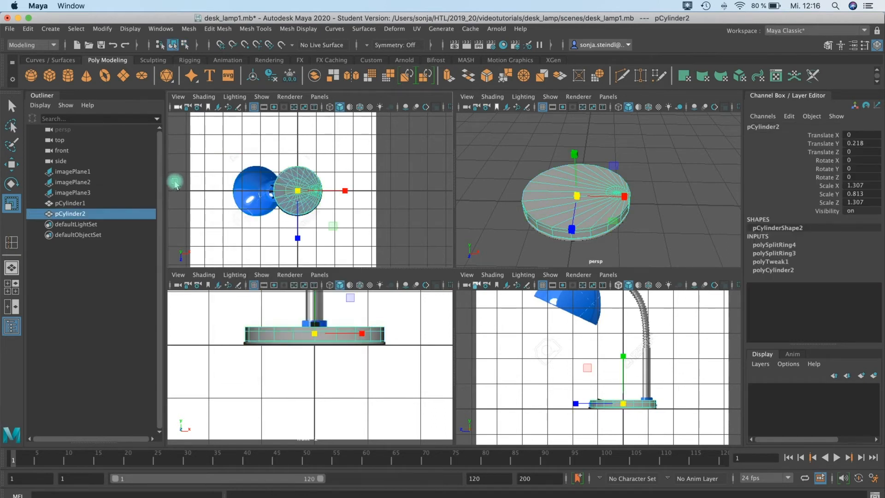
pyautogui.click(224, 198)
pyautogui.press('e')
pyautogui.moveTo(248, 157); pyautogui.dragTo(265, 213)
pyautogui.click(861, 169)
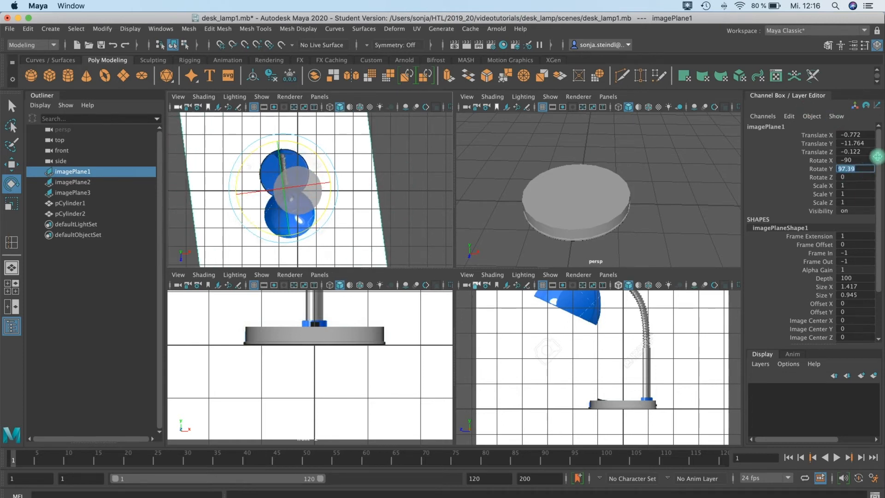
pyautogui.write('90')
pyautogui.press('Return')
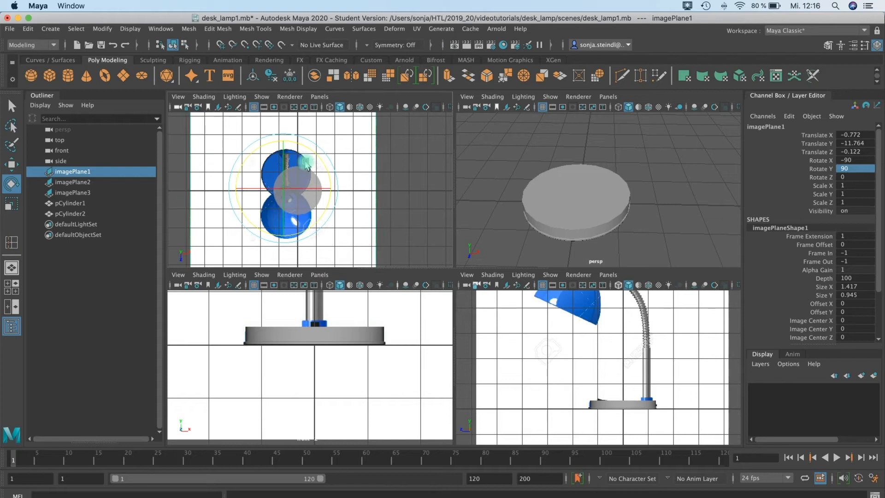
# Move the top-view image plane in X and Z until the pictured lamp base lines up with the modelled cylinders
pyautogui.press('w')
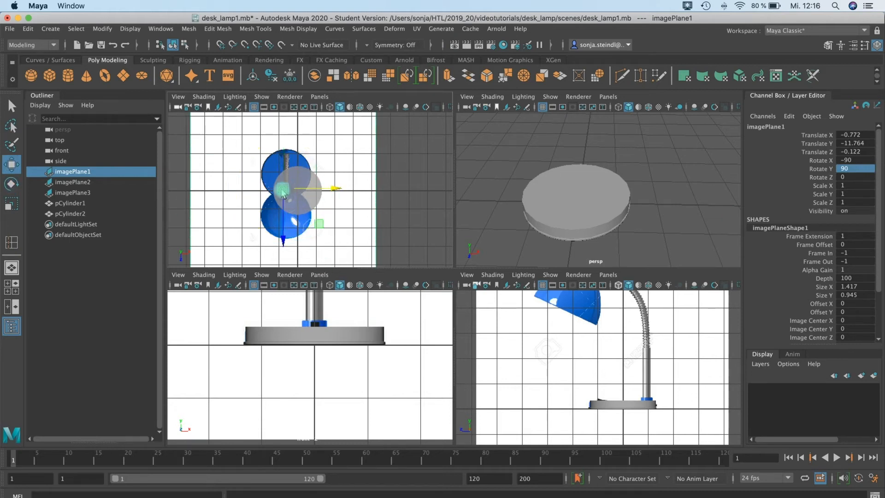
pyautogui.moveTo(284, 191); pyautogui.dragTo(297, 209)
pyautogui.moveTo(295, 208); pyautogui.dragTo(297, 206)
pyautogui.scroll(4, 336, 192)
pyautogui.scroll(3, 334, 195)
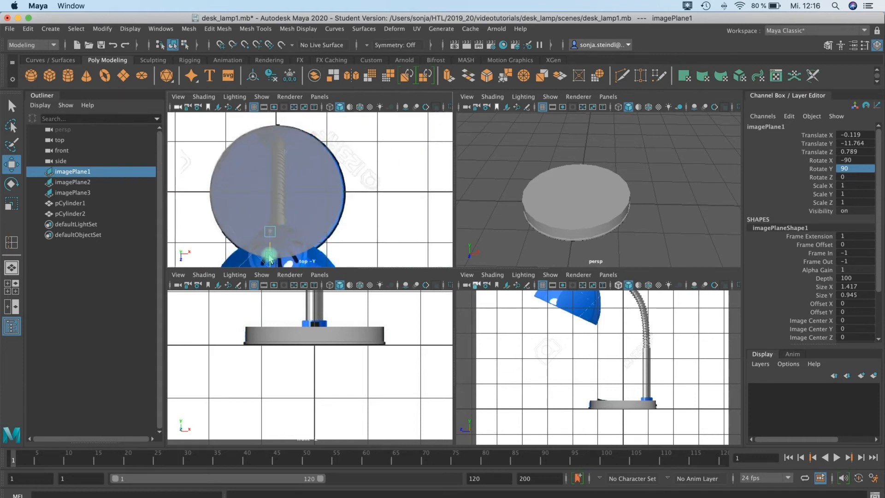
pyautogui.moveTo(320, 233); pyautogui.dragTo(317, 231)
# Switch the second cylinder to face mode and paint-select all faces of the small offset circle on its top
pyautogui.click(594, 179)
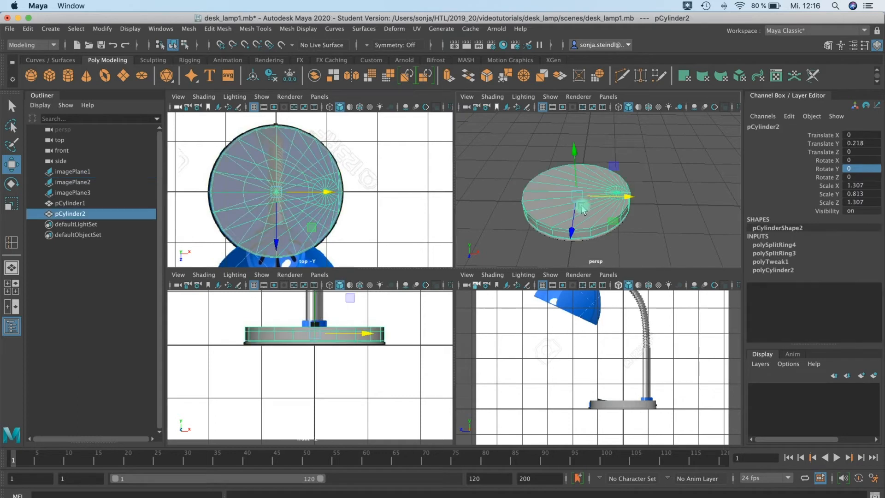
pyautogui.rightClick(594, 191)
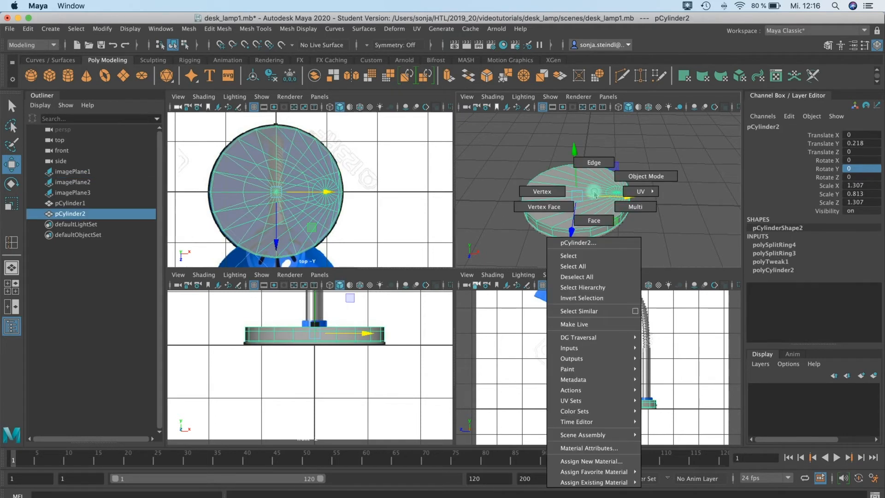
pyautogui.click(594, 221)
pyautogui.click(614, 194)
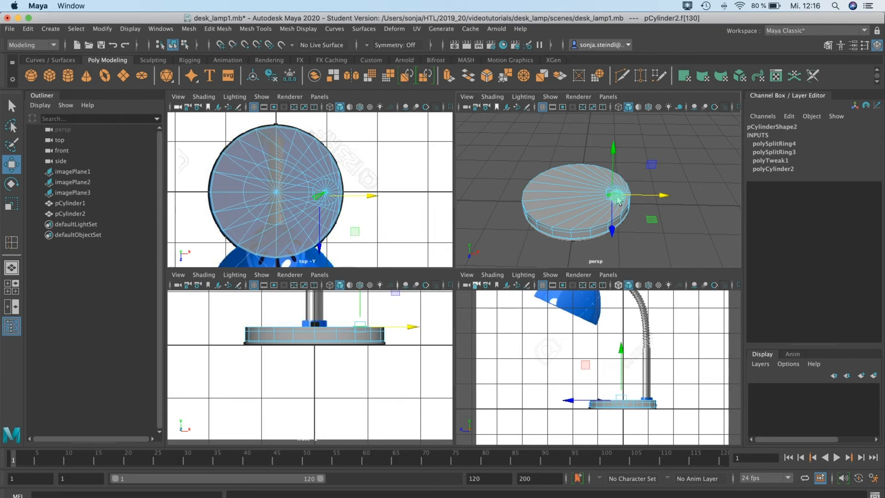
pyautogui.scroll(8, 632, 206)
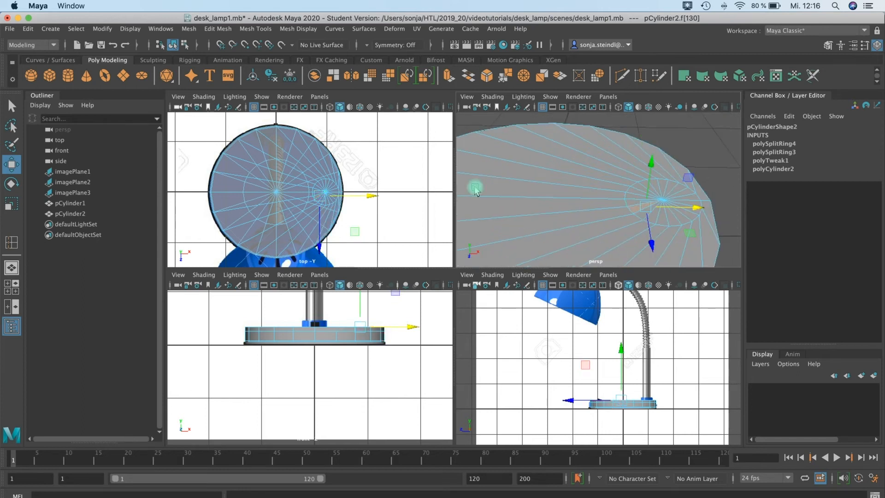
pyautogui.click(12, 144)
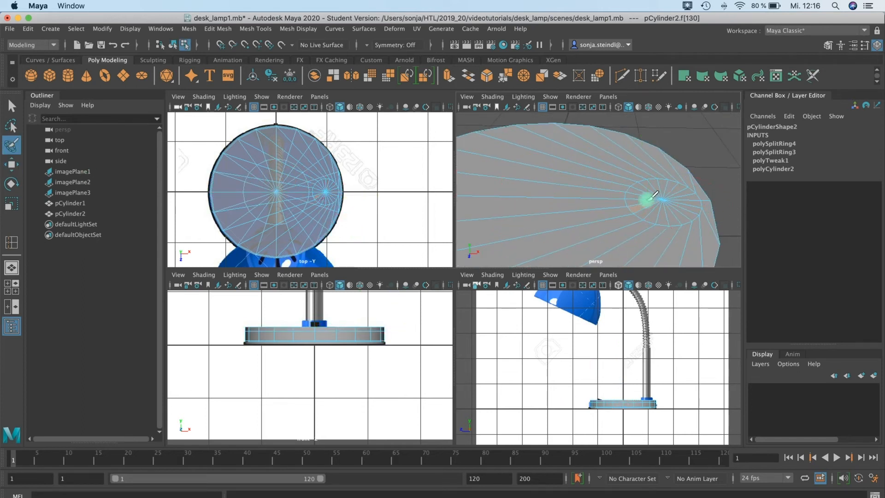
pyautogui.moveTo(650, 199); pyautogui.dragTo(660, 203)
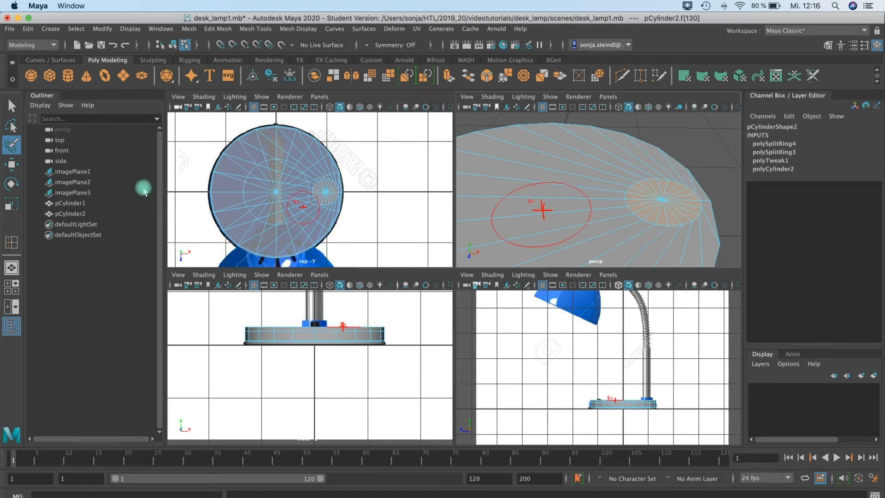
# Move the selected circle of faces back to the cylinder's centre in X and along negative Z close to the rim
pyautogui.press('w')
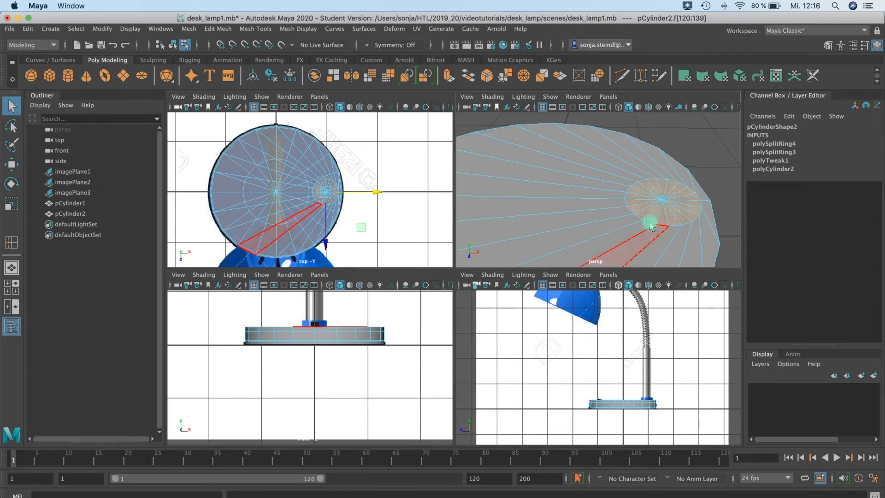
pyautogui.moveTo(710, 205); pyautogui.dragTo(568, 231)
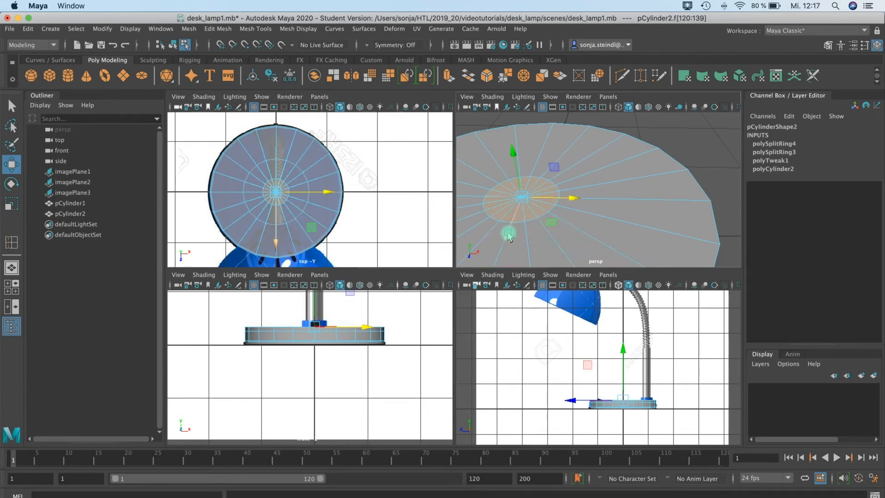
pyautogui.moveTo(510, 233); pyautogui.dragTo(525, 148)
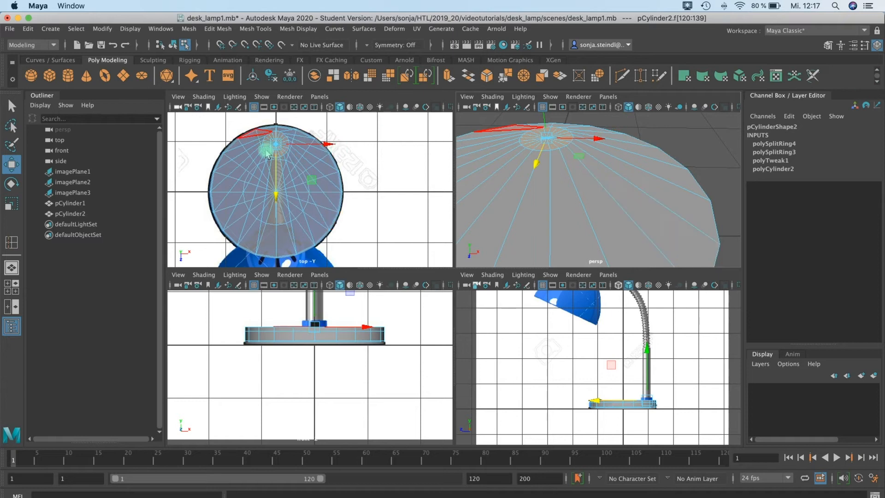
# Nudge the circle of faces slightly further along negative Z towards the rim, following the top-view reference
pyautogui.scroll(4, 281, 146)
pyautogui.keyDown('alt'); pyautogui.moveTo(291, 152); pyautogui.dragTo(350, 246, button='middle'); pyautogui.keyUp('alt')
pyautogui.scroll(2, 325, 216)
pyautogui.scroll(4, 325, 215)
pyautogui.keyDown('alt'); pyautogui.moveTo(318, 201); pyautogui.dragTo(295, 155, button='middle'); pyautogui.keyUp('alt')
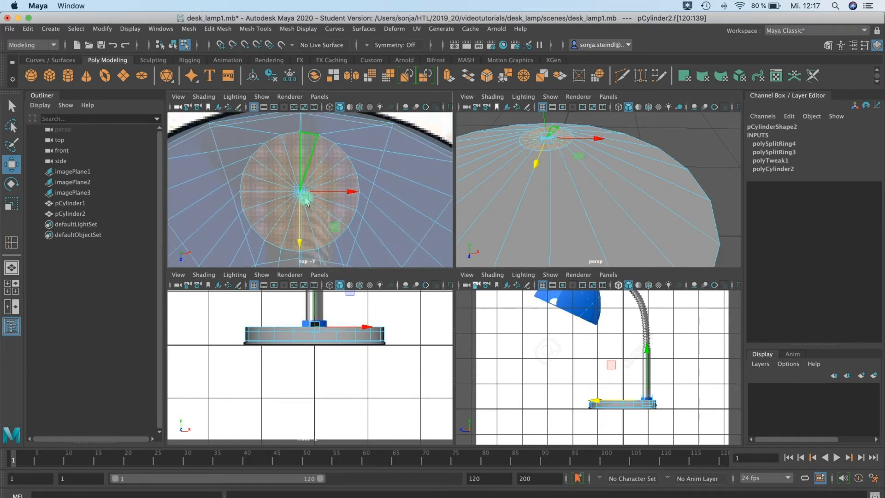
pyautogui.moveTo(299, 242); pyautogui.dragTo(299, 232)
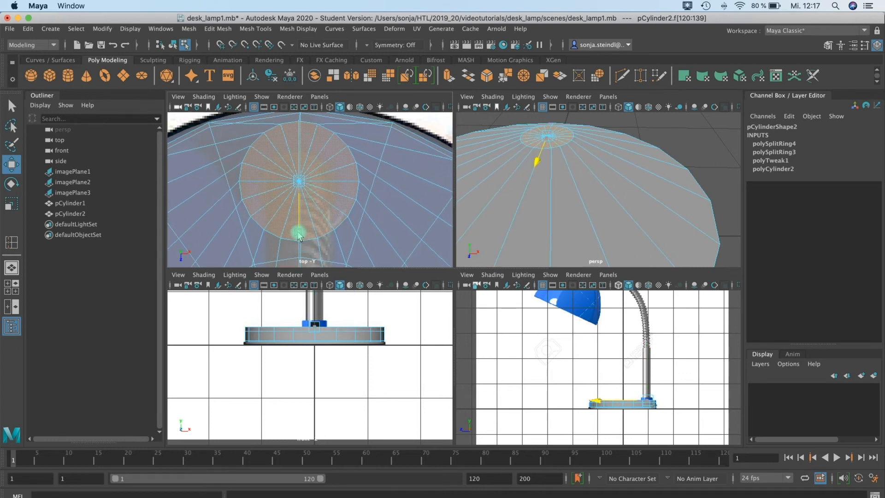
# Extrude the offset circle of faces upward by about 0.099 to form a low collar
pyautogui.keyDown('alt'); pyautogui.moveTo(574, 207); pyautogui.dragTo(432, 196); pyautogui.keyUp('alt')
pyautogui.keyDown('alt'); pyautogui.moveTo(631, 222); pyautogui.dragTo(608, 201); pyautogui.keyUp('alt')
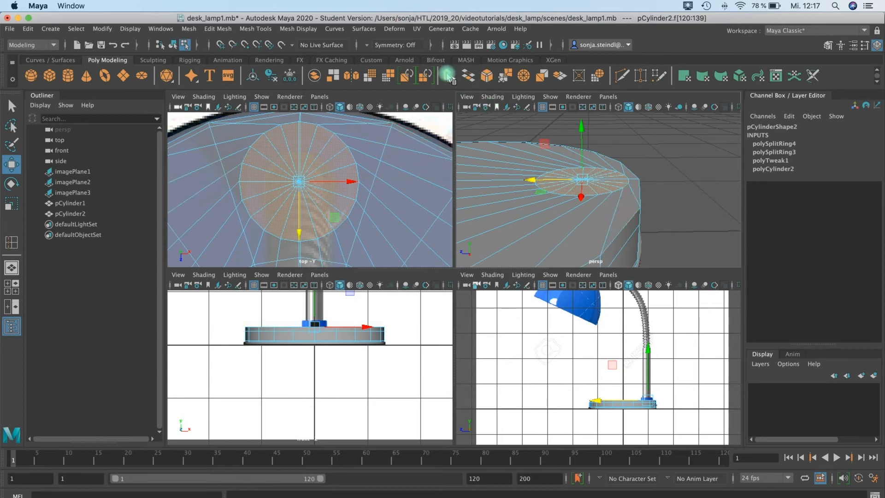
pyautogui.hotkey('ctrl', 'e')
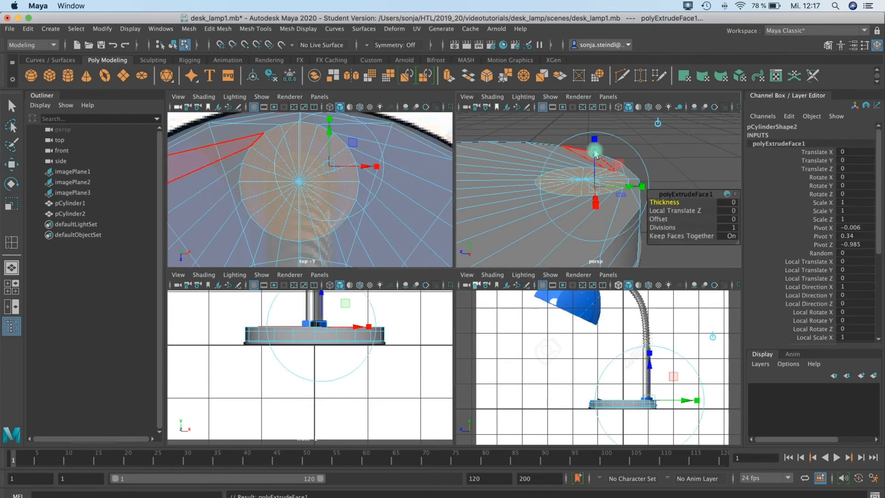
pyautogui.moveTo(595, 148); pyautogui.dragTo(599, 133)
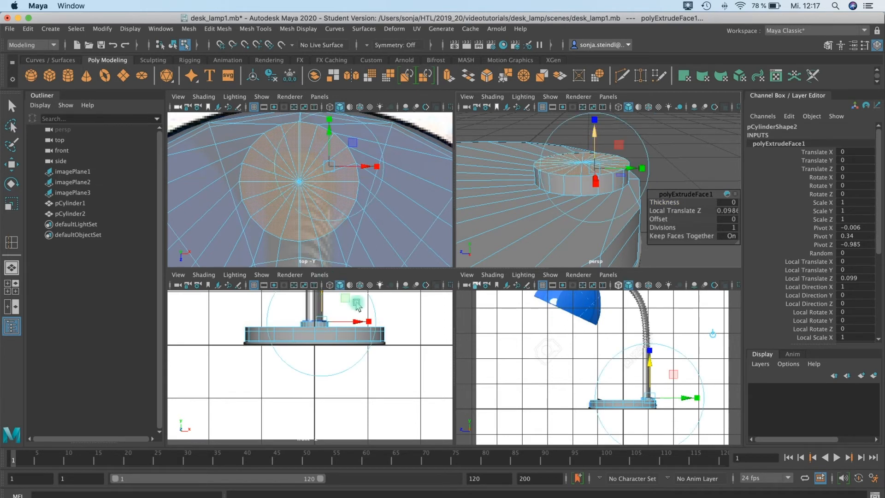
# Raise the collar extrusion to a Local Translate Z of about 0.118 to match the side-view reference
pyautogui.keyDown('alt'); pyautogui.moveTo(727, 369); pyautogui.dragTo(670, 352, button='middle'); pyautogui.keyUp('alt')
pyautogui.keyDown('alt'); pyautogui.moveTo(670, 352); pyautogui.dragTo(774, 342, button='right'); pyautogui.keyUp('alt')
pyautogui.keyDown('alt'); pyautogui.moveTo(712, 380); pyautogui.dragTo(738, 375, button='right'); pyautogui.keyUp('alt')
pyautogui.keyDown('alt'); pyautogui.moveTo(733, 376); pyautogui.dragTo(540, 353, button='middle'); pyautogui.keyUp('alt')
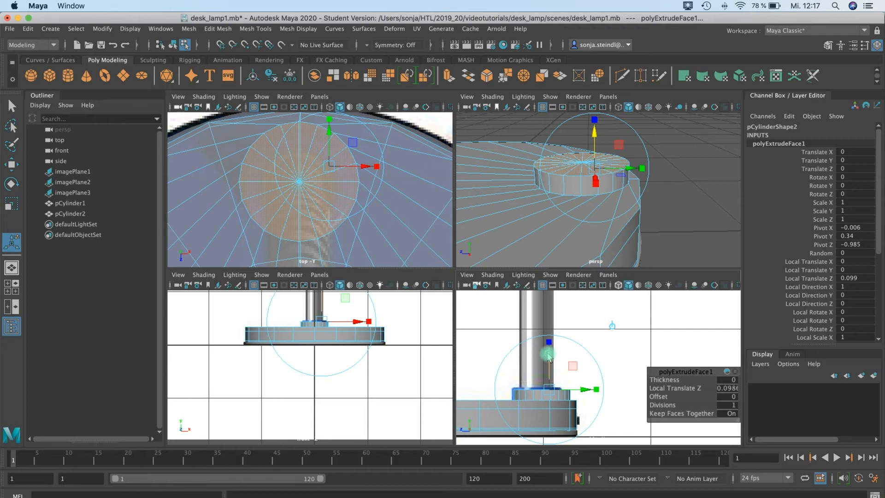
pyautogui.moveTo(551, 358); pyautogui.dragTo(548, 356)
pyautogui.keyDown('alt'); pyautogui.moveTo(604, 228); pyautogui.dragTo(575, 193); pyautogui.keyUp('alt')
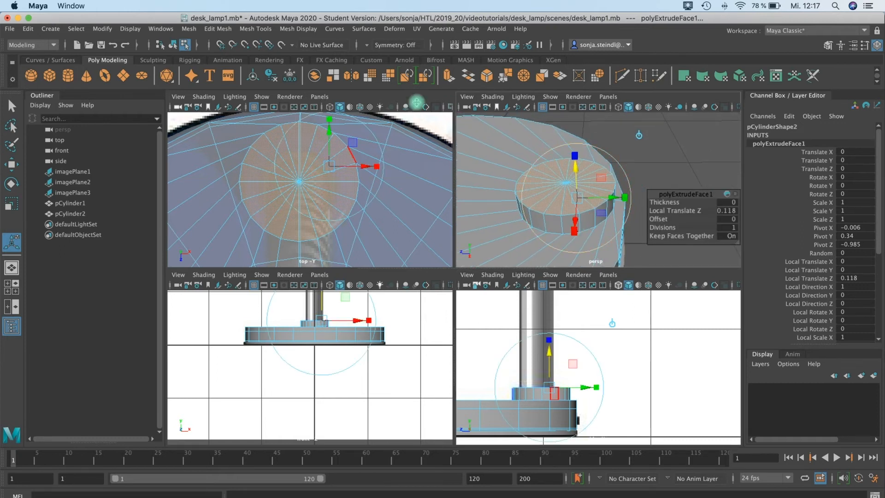
# Extrude the collar's top faces again and scale them uniformly inward to leave a narrow ring around the edge
pyautogui.hotkey('ctrl', 'e')
pyautogui.click(576, 156)
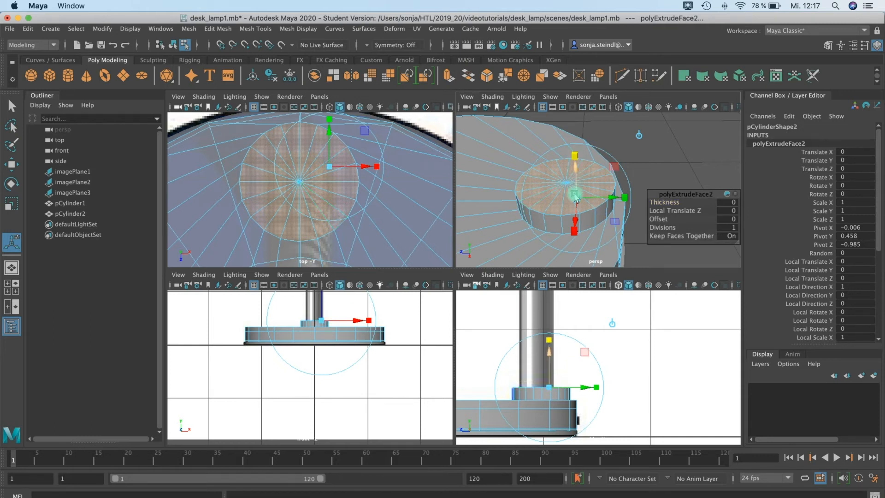
pyautogui.click(575, 157)
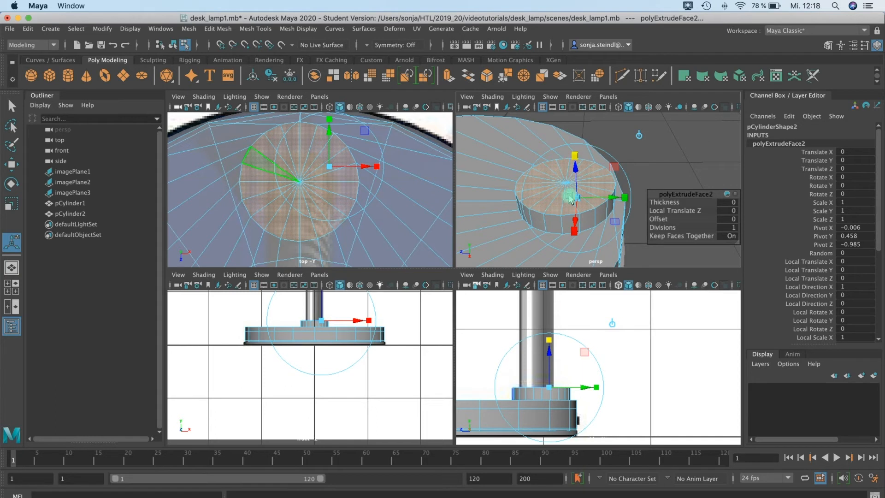
pyautogui.click(575, 199)
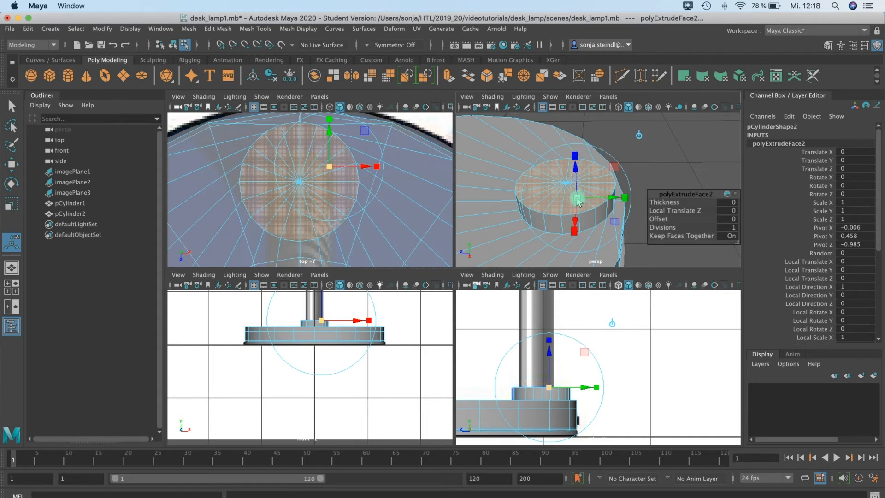
pyautogui.press('r')
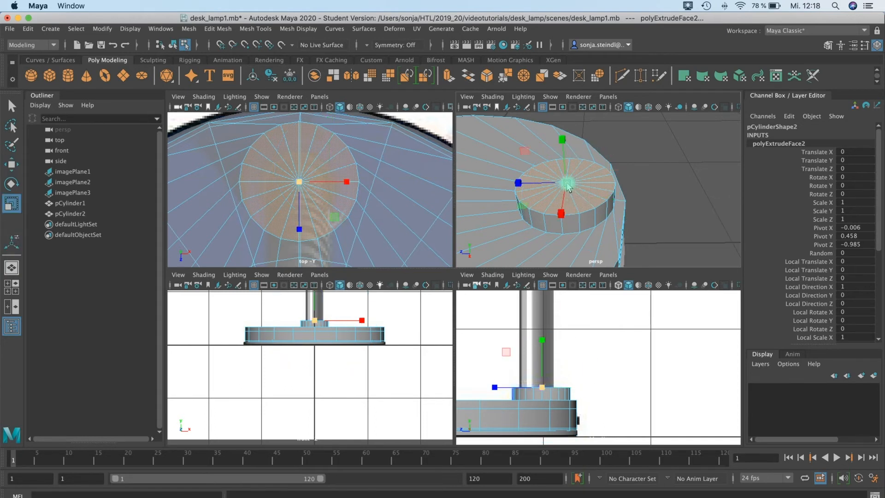
pyautogui.moveTo(568, 186); pyautogui.dragTo(549, 189)
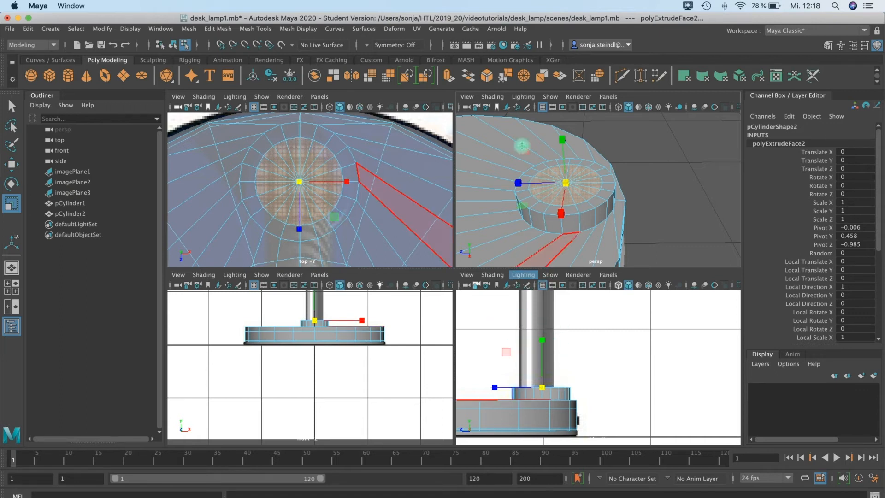
# Extrude the collar's inner faces downward by about 0.12 to hollow out the ring
pyautogui.click(449, 77)
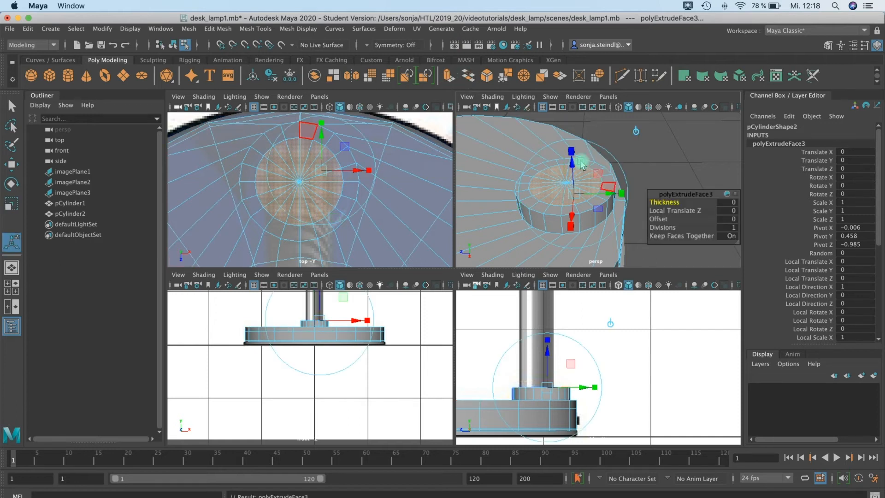
pyautogui.moveTo(576, 175); pyautogui.dragTo(529, 210)
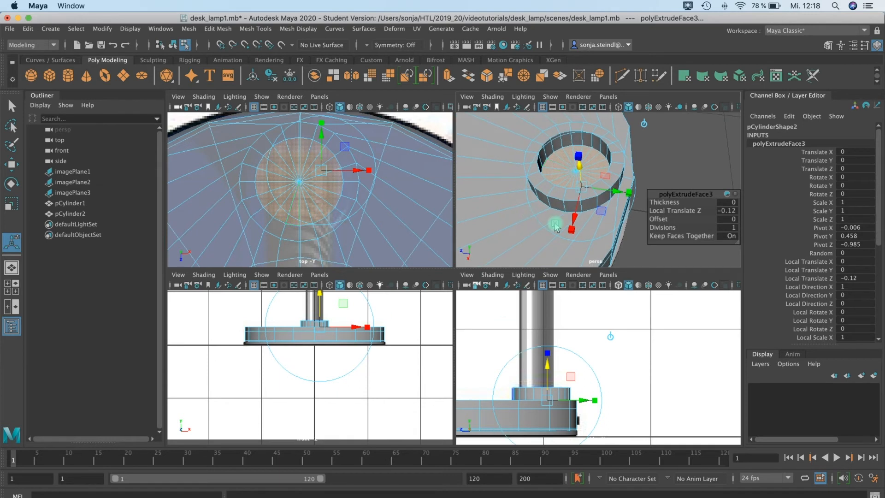
pyautogui.keyDown('alt'); pyautogui.moveTo(616, 147); pyautogui.dragTo(606, 143); pyautogui.keyUp('alt')
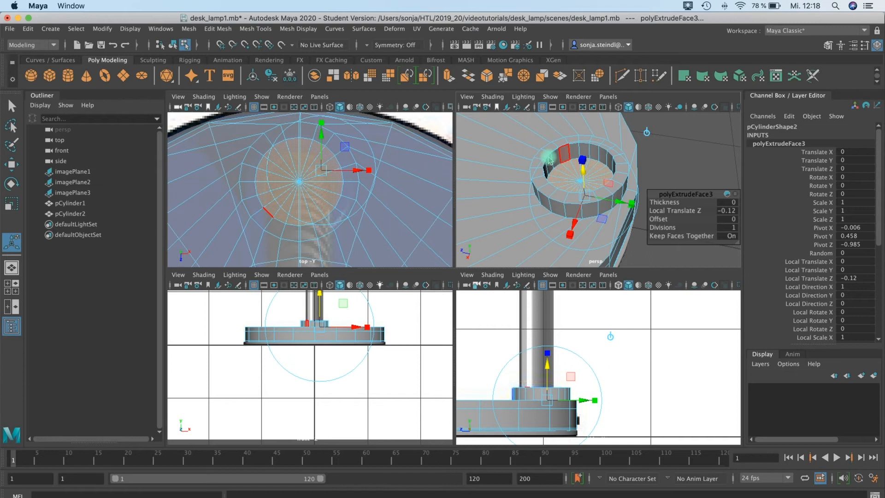
# Switch the second cylinder to vertex mode and box-select all vertices of the hollow collar in the top view
pyautogui.moveTo(548, 156); pyautogui.dragTo(511, 158, button='right')
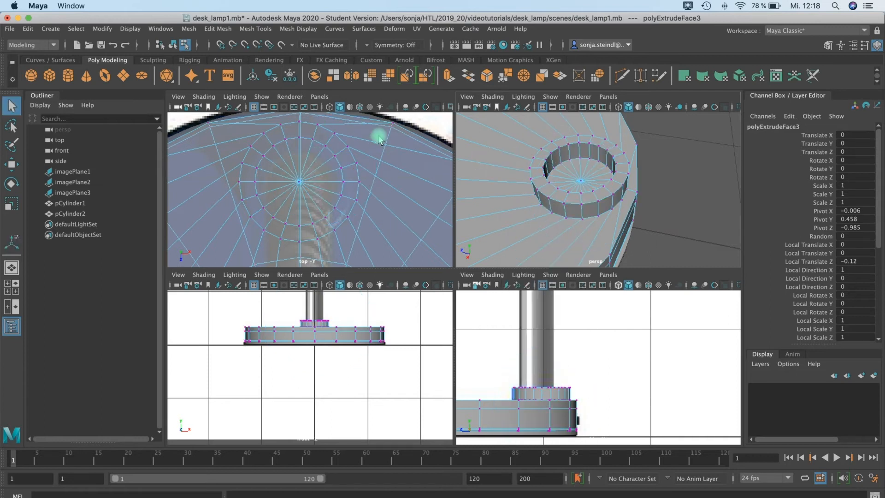
pyautogui.moveTo(233, 128); pyautogui.dragTo(369, 249)
pyautogui.click(308, 122)
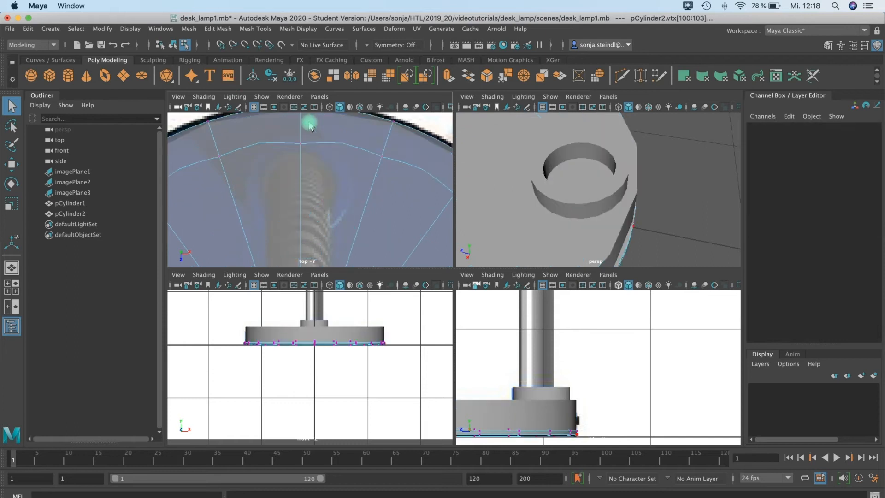
pyautogui.click(307, 159)
pyautogui.click(437, 147)
pyautogui.click(523, 143)
pyautogui.moveTo(520, 146); pyautogui.dragTo(568, 131, button='right')
pyautogui.click(395, 160)
pyautogui.moveTo(303, 137); pyautogui.dragTo(244, 121, button='right')
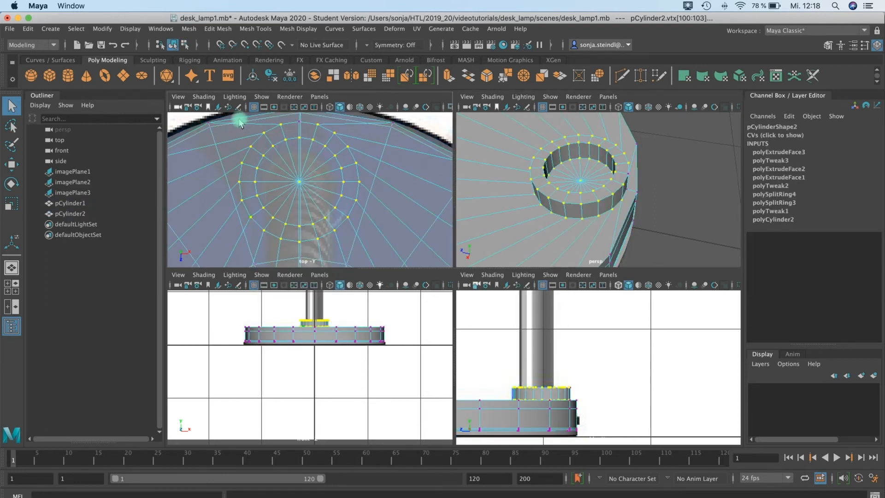
pyautogui.moveTo(236, 124)
pyautogui.mouseDown()
pyautogui.moveTo(369, 240)
pyautogui.moveTo(365, 234)
pyautogui.mouseUp()
# Scale the selected collar vertices down slightly and uniformly, and activate the Move tool along X
pyautogui.press('w')
pyautogui.press('r')
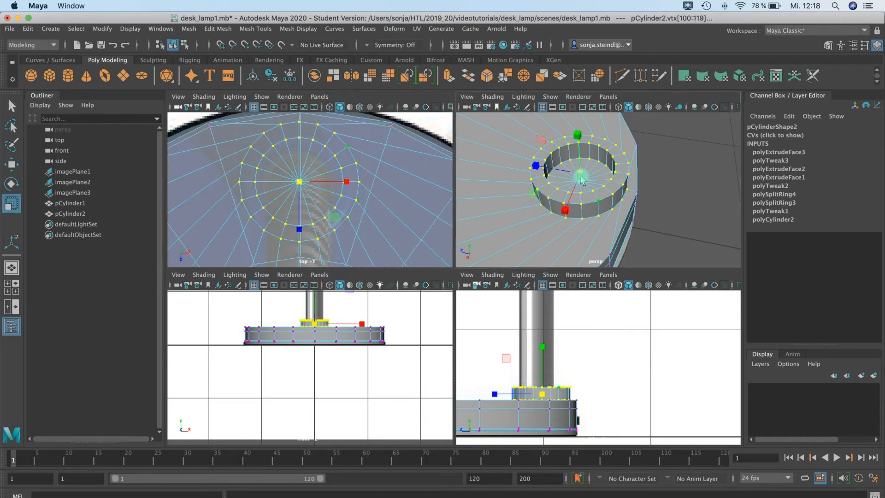
pyautogui.moveTo(582, 176); pyautogui.dragTo(577, 177)
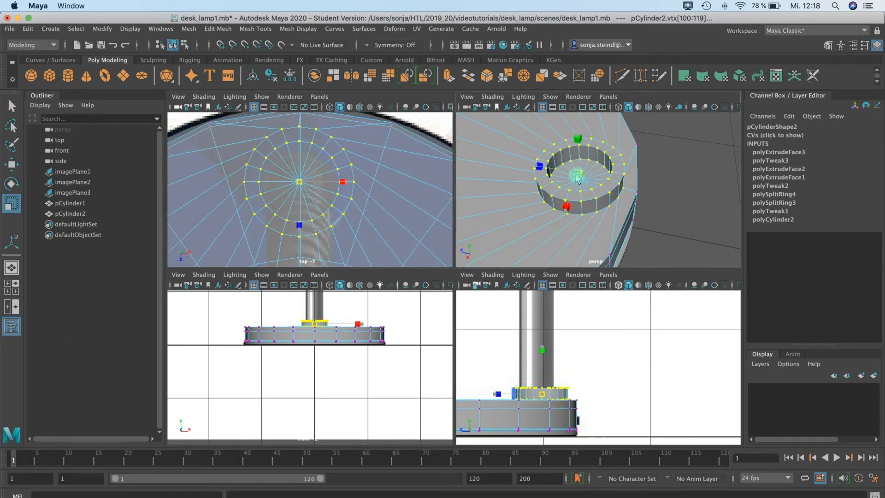
pyautogui.press('w')
pyautogui.click(349, 182)
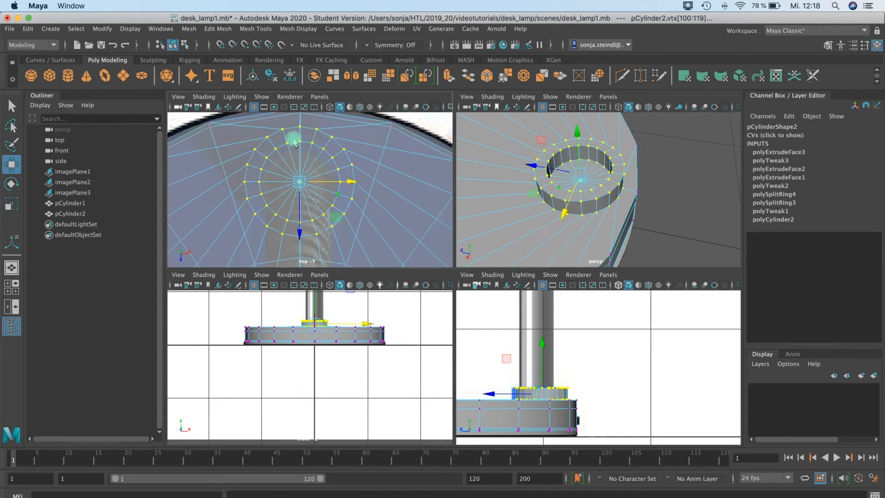
# Move the selected collar vertices in the top and side views to line up with the pole in the reference images
pyautogui.moveTo(356, 185); pyautogui.dragTo(355, 184)
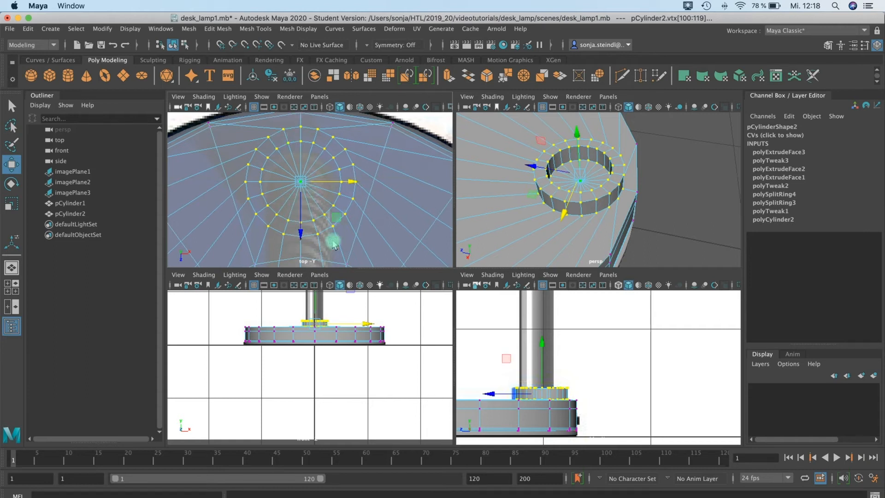
pyautogui.moveTo(491, 396); pyautogui.dragTo(483, 394)
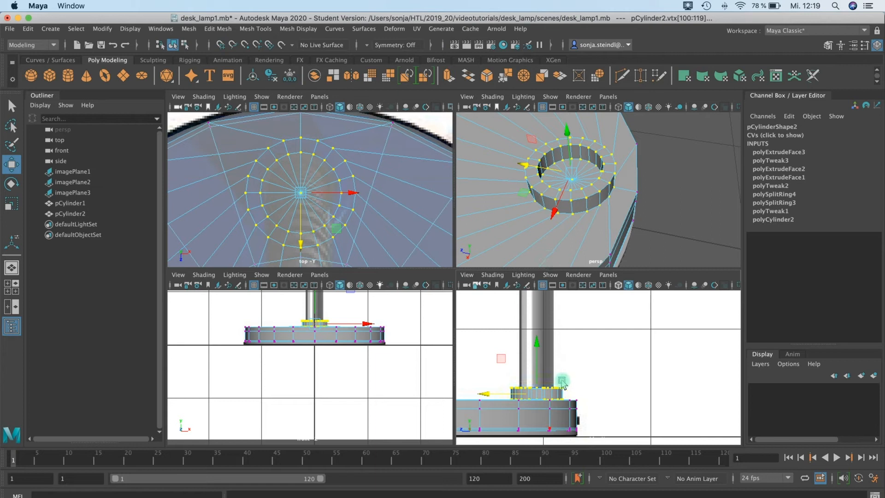
pyautogui.keyDown('alt'); pyautogui.moveTo(609, 202); pyautogui.dragTo(516, 226); pyautogui.keyUp('alt')
pyautogui.press('space')
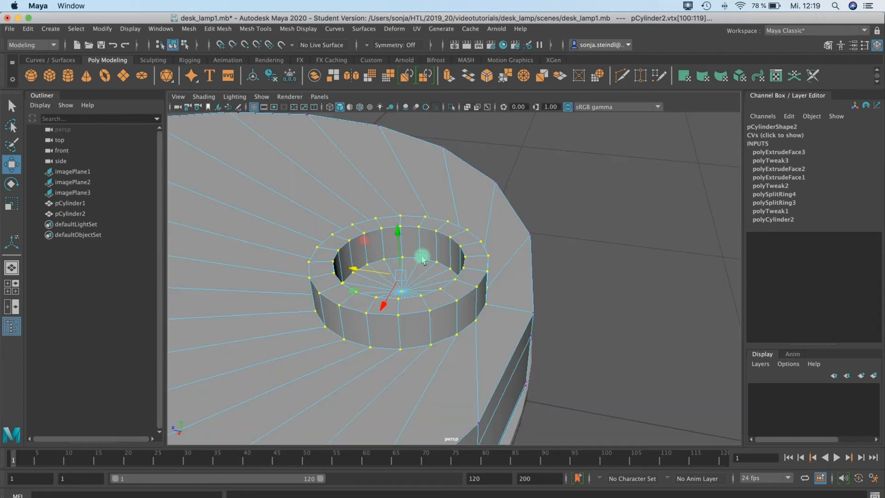
# Insert four supporting edge loops around the hollow collar and the base surface surrounding it on the second cylinder
pyautogui.press('3')
pyautogui.press('1')
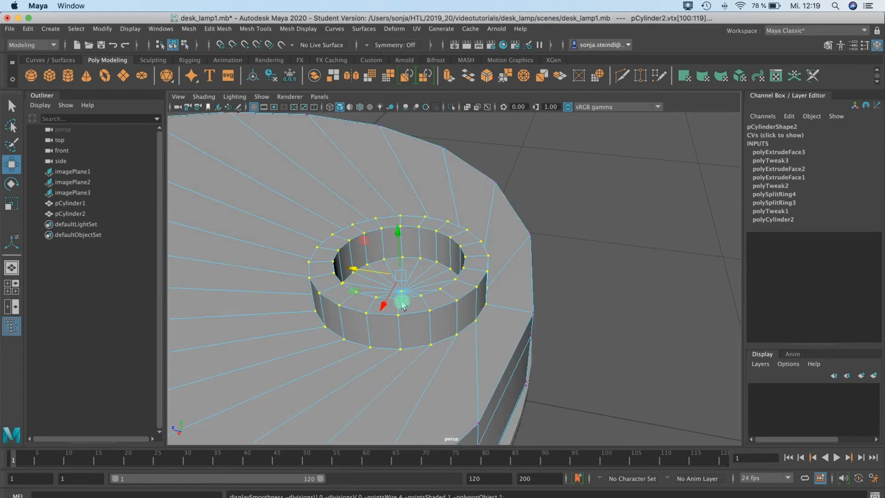
pyautogui.moveTo(430, 239); pyautogui.dragTo(461, 218, button='right')
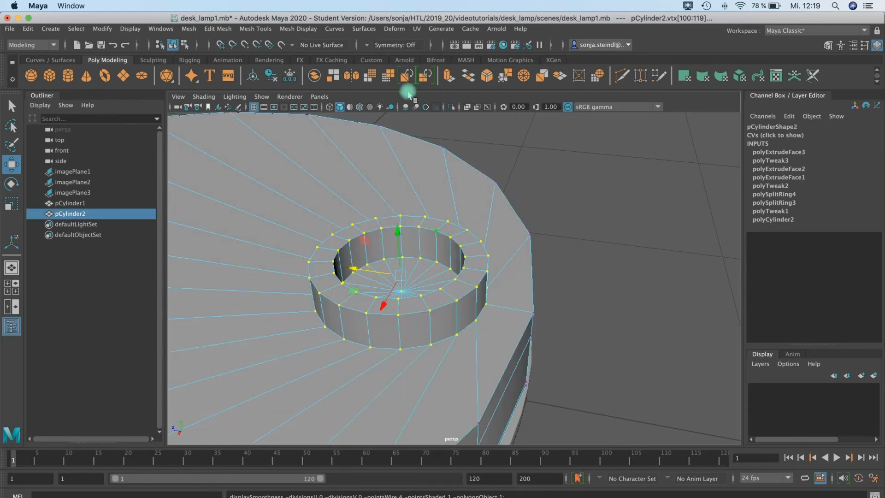
pyautogui.click(254, 30)
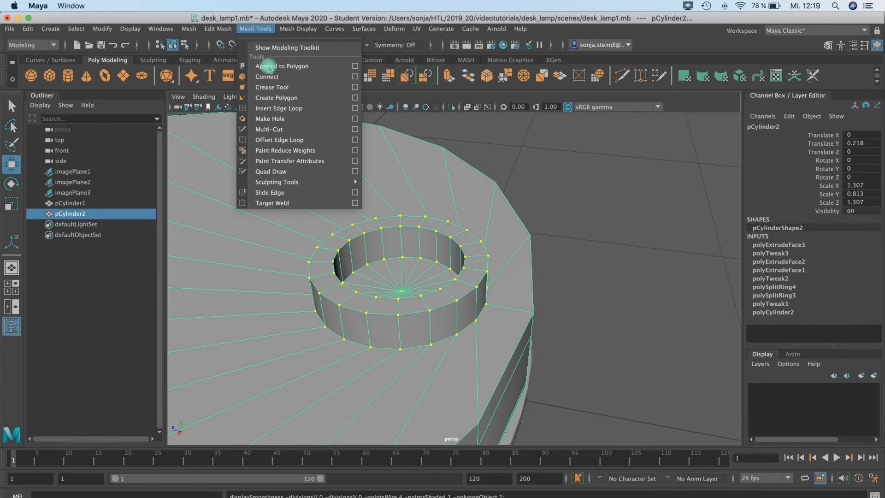
pyautogui.click(276, 108)
pyautogui.moveTo(384, 255); pyautogui.dragTo(382, 232)
pyautogui.moveTo(340, 312); pyautogui.dragTo(346, 341)
# Turn on smooth mesh preview for the second cylinder, leave the edge loop tool, return to object mode and deselect
pyautogui.press('3')
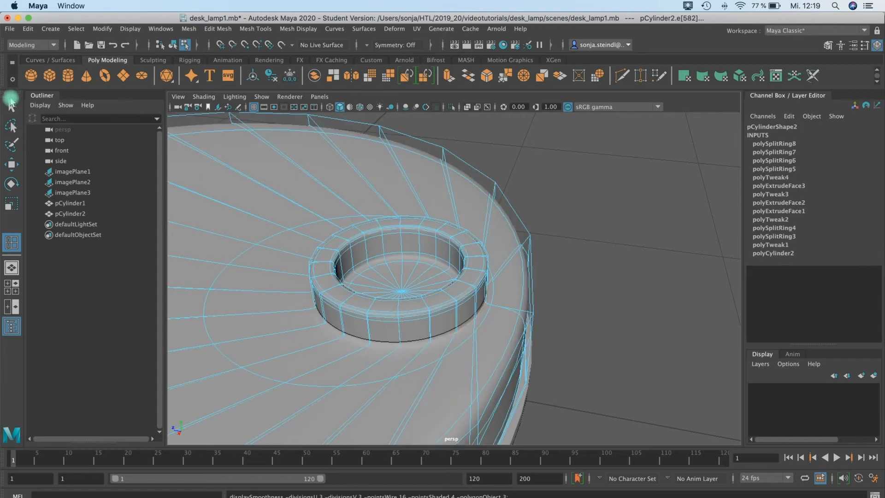
pyautogui.click(11, 101)
pyautogui.moveTo(395, 253); pyautogui.dragTo(547, 171, button='right')
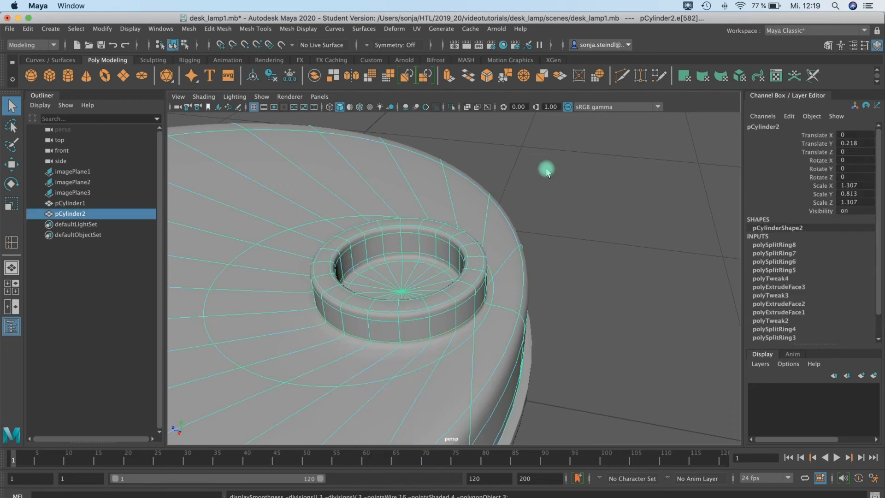
pyautogui.click(547, 170)
pyautogui.scroll(-5, 516, 224)
pyautogui.keyDown('alt'); pyautogui.moveTo(438, 290); pyautogui.dragTo(531, 212); pyautogui.keyUp('alt')
pyautogui.keyDown('alt'); pyautogui.moveTo(531, 212); pyautogui.dragTo(530, 213, button='middle'); pyautogui.keyUp('alt')
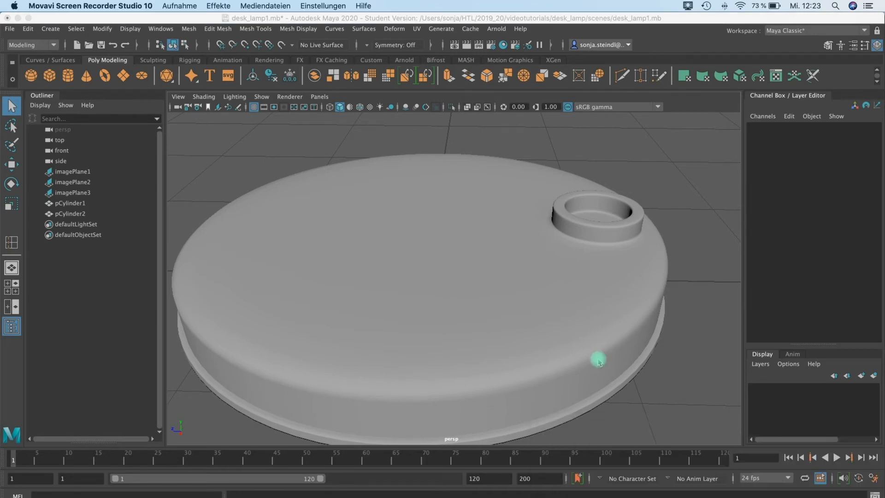
# Save the desk_lamp1.mb scene and accept the student version notice
pyautogui.click(11, 31)
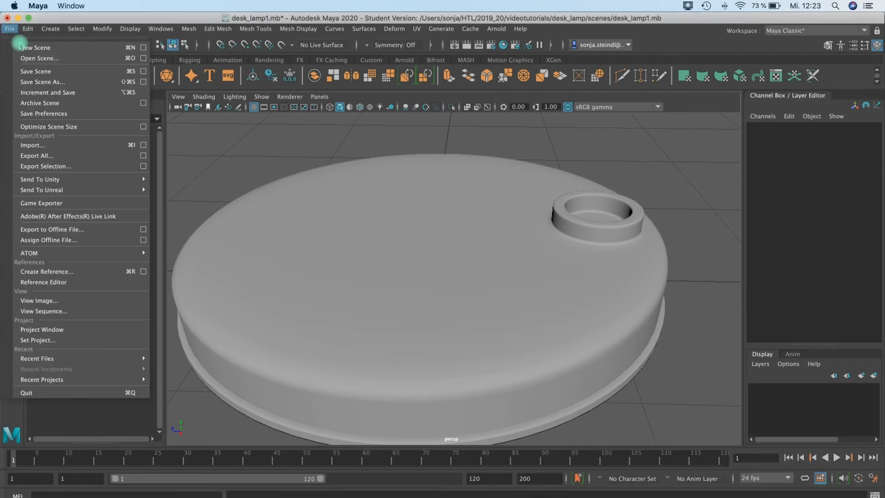
pyautogui.click(39, 69)
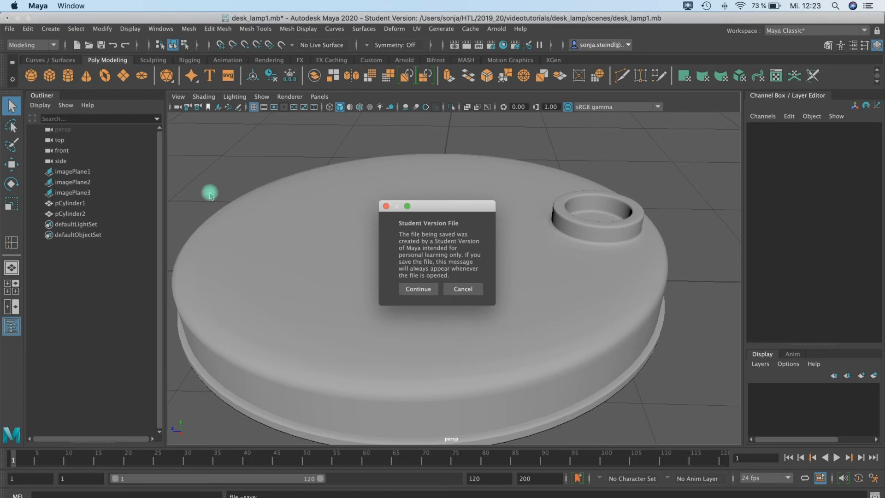
pyautogui.click(422, 289)
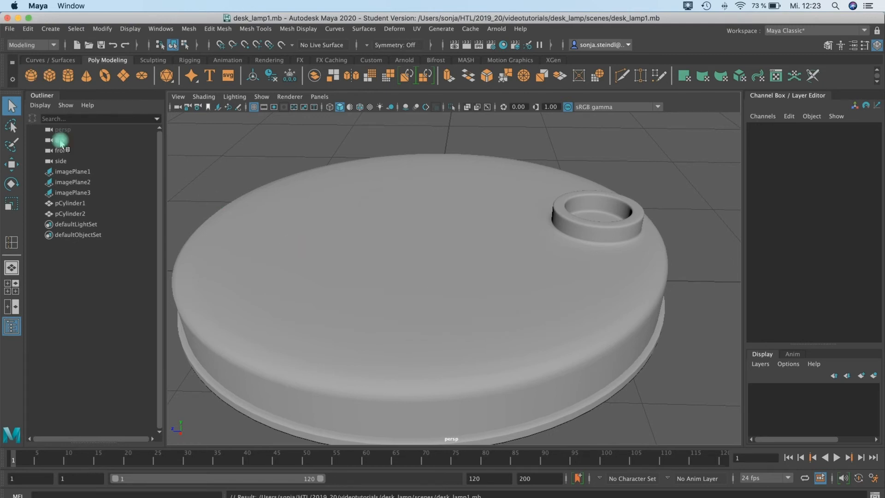
# Create a polygon cylinder for the pole, scale it uniformly to 0.178 and move it near the collar at Y 0.533, Z -0.851
pyautogui.click(68, 76)
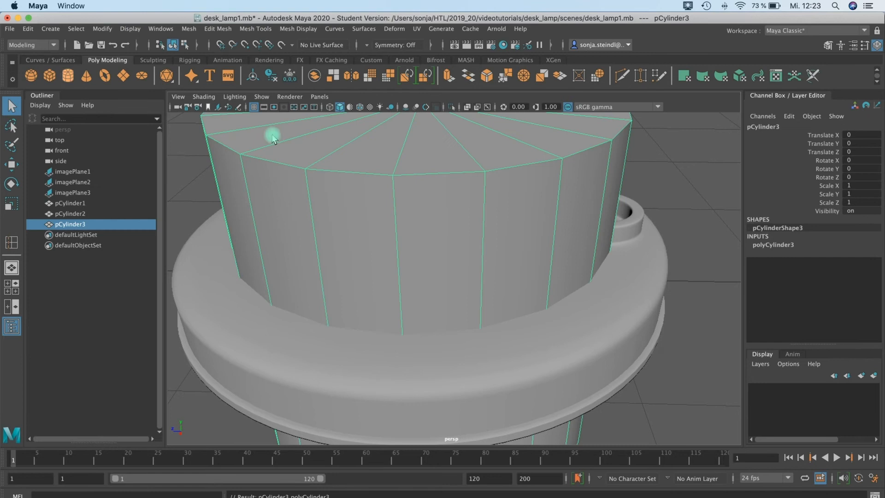
pyautogui.scroll(-5, 445, 228)
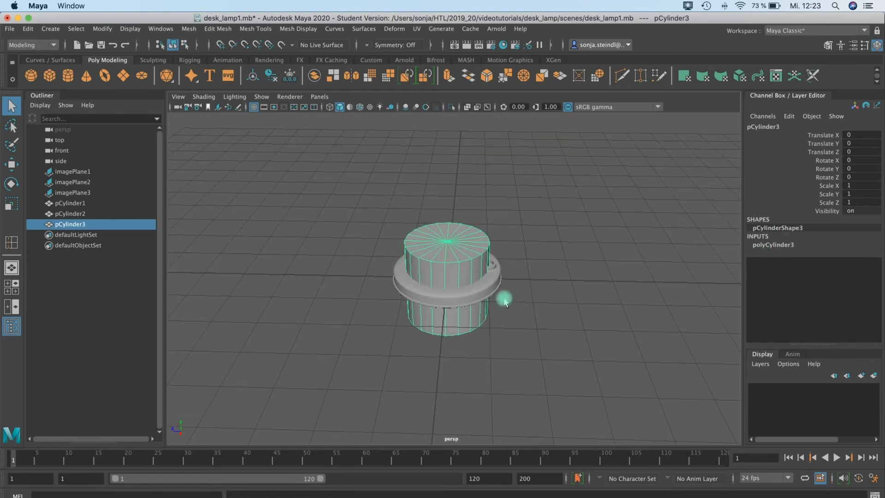
pyautogui.press('w')
pyautogui.press('r')
pyautogui.moveTo(449, 279)
pyautogui.mouseDown()
pyautogui.moveTo(393, 292)
pyautogui.moveTo(400, 275)
pyautogui.moveTo(467, 270)
pyautogui.moveTo(432, 274)
pyautogui.moveTo(439, 275)
pyautogui.mouseUp()
pyautogui.press('w')
pyautogui.moveTo(486, 234)
pyautogui.mouseDown()
pyautogui.moveTo(481, 209)
pyautogui.moveTo(477, 231)
pyautogui.mouseUp()
# Set the new pole cylinder's height to about 31.7 in its polyCylinder inputs
pyautogui.press('space')
pyautogui.scroll(-6, 563, 342)
pyautogui.scroll(2, 564, 342)
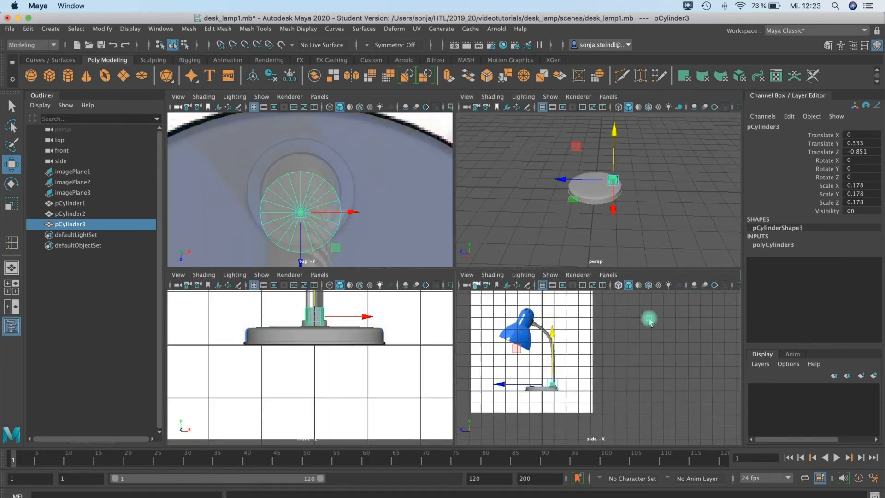
pyautogui.press('r')
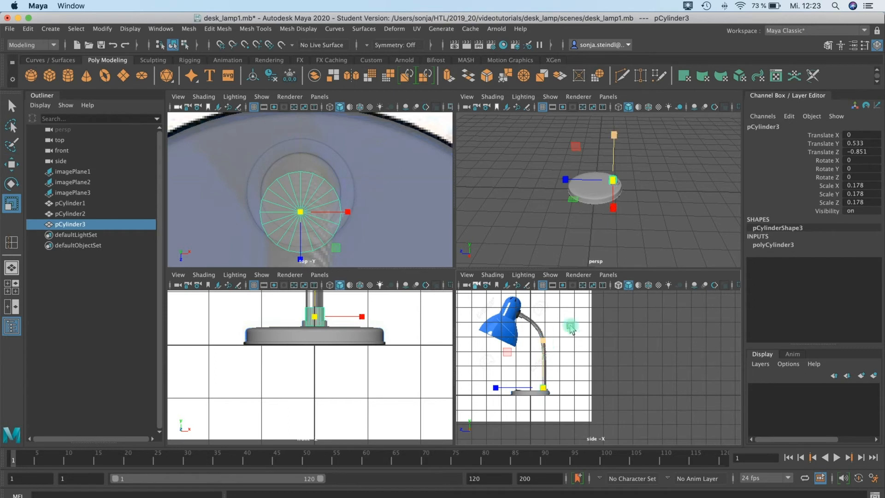
pyautogui.click(779, 245)
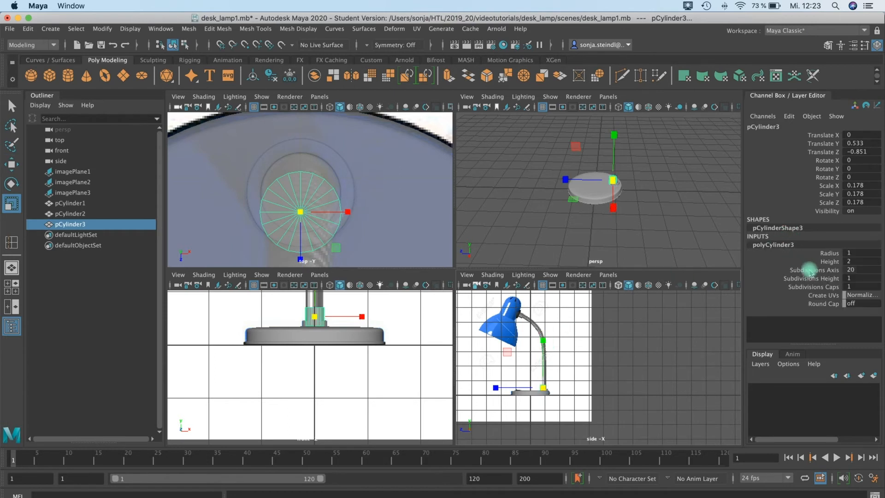
pyautogui.click(829, 261)
pyautogui.moveTo(562, 358); pyautogui.dragTo(719, 286, button='middle')
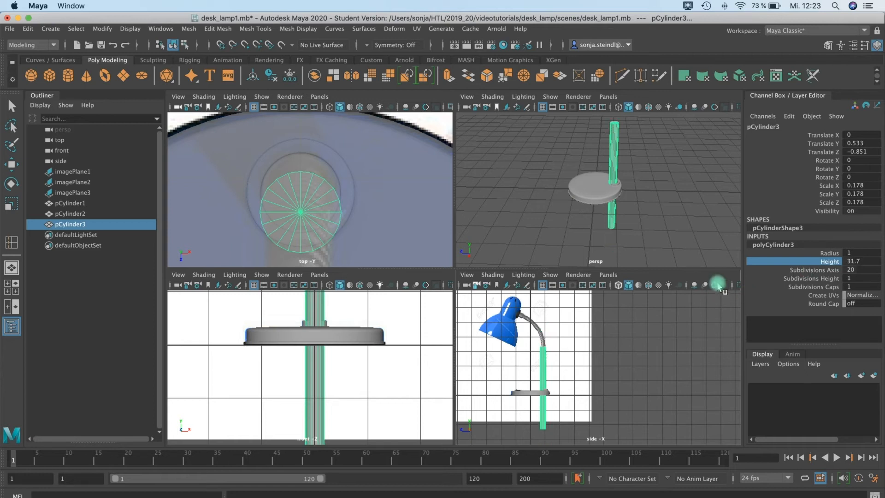
# Scale the pole cylinder uniformly to 0.148 and centre it in the collar at Translate Z -0.937
pyautogui.press('r')
pyautogui.click(612, 179)
pyautogui.moveTo(612, 179); pyautogui.dragTo(601, 183)
pyautogui.press('w')
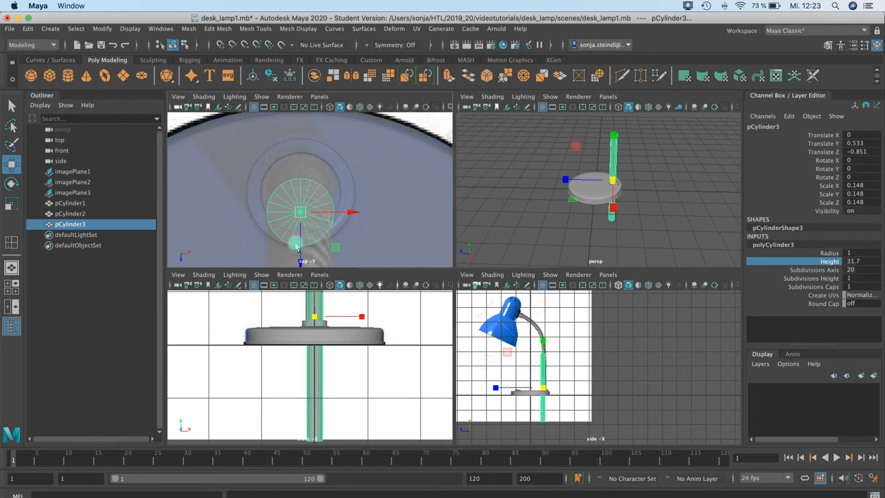
pyautogui.moveTo(302, 255); pyautogui.dragTo(298, 235)
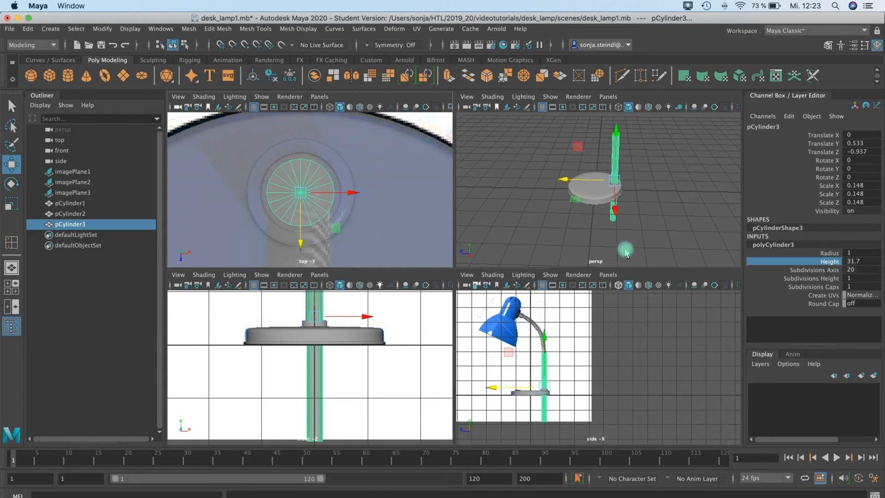
# Scale the pole cylinder uniformly to 0.152 and raise it to Translate Y 2.746 so its lower end sits in the collar
pyautogui.scroll(10, 541, 379)
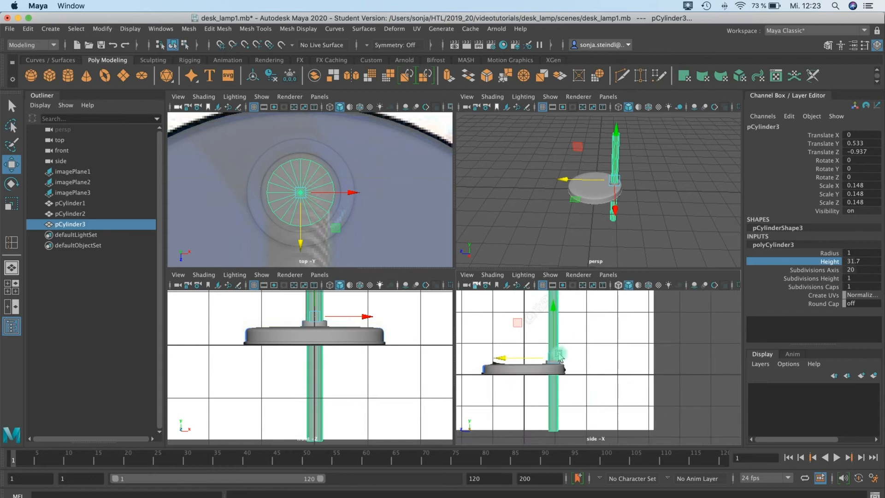
pyautogui.scroll(2, 557, 369)
pyautogui.moveTo(535, 342)
pyautogui.keyDown('alt'); pyautogui.mouseDown(button='middle')
pyautogui.moveTo(592, 376)
pyautogui.moveTo(606, 412)
pyautogui.moveTo(579, 428)
pyautogui.mouseUp(button='middle'); pyautogui.keyUp('alt')
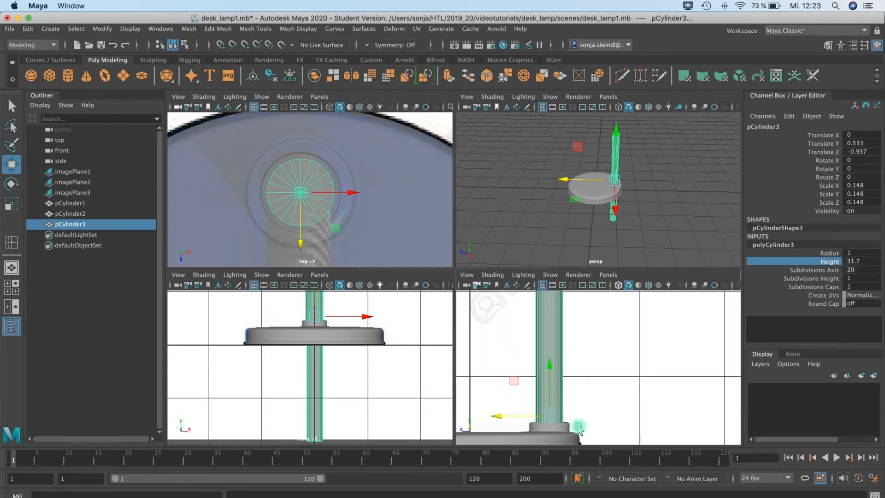
pyautogui.keyDown('alt'); pyautogui.moveTo(568, 348); pyautogui.dragTo(567, 240, button='middle'); pyautogui.keyUp('alt')
pyautogui.keyDown('alt'); pyautogui.moveTo(575, 340); pyautogui.dragTo(592, 398, button='middle'); pyautogui.keyUp('alt')
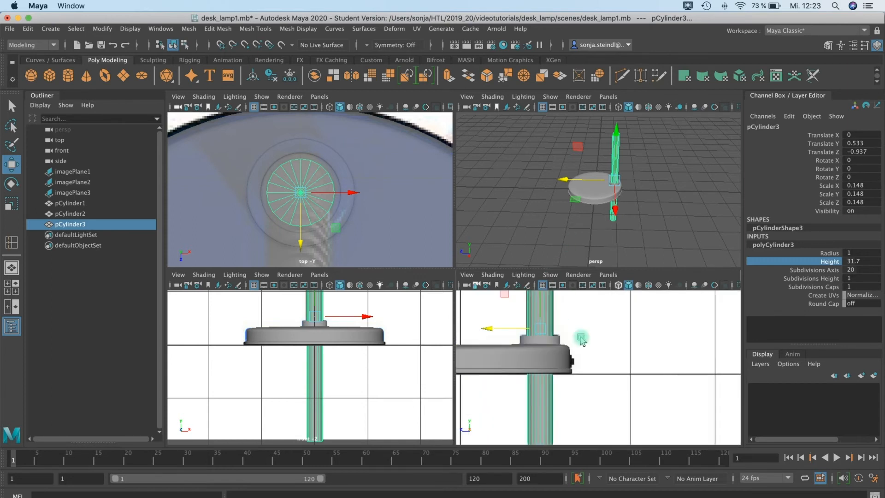
pyautogui.keyDown('alt'); pyautogui.moveTo(554, 324); pyautogui.dragTo(565, 364, button='middle'); pyautogui.keyUp('alt')
pyautogui.press('r')
pyautogui.moveTo(546, 368)
pyautogui.mouseDown()
pyautogui.moveTo(512, 378)
pyautogui.moveTo(556, 368)
pyautogui.mouseUp()
pyautogui.press('w')
pyautogui.moveTo(551, 327); pyautogui.dragTo(567, 138)
# Lengthen the pole cylinder to a height of 42 and raise it to Translate Y 3.311
pyautogui.scroll(-5, 639, 194)
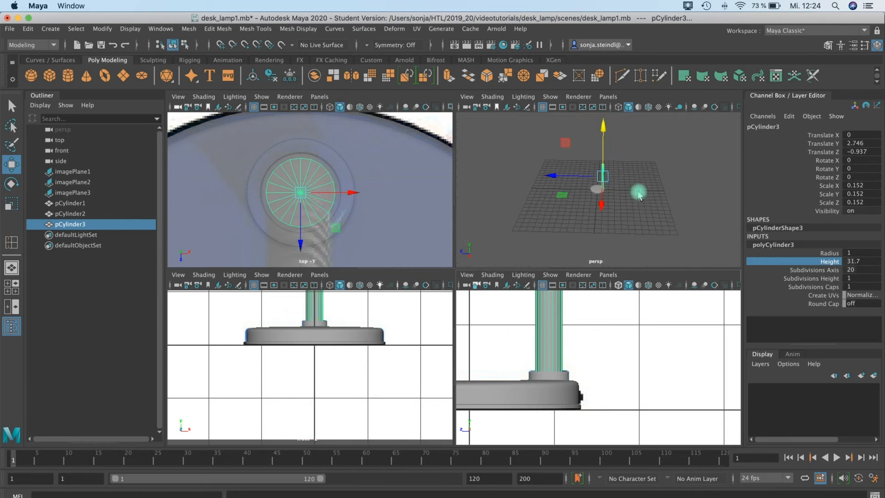
pyautogui.press('space')
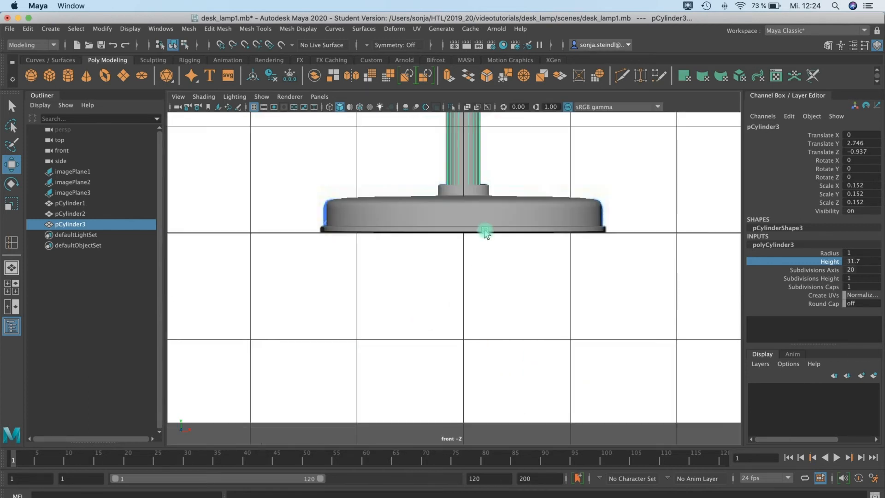
pyautogui.scroll(-10, 486, 233)
pyautogui.keyDown('alt'); pyautogui.moveTo(489, 221); pyautogui.dragTo(475, 283, button='middle'); pyautogui.keyUp('alt')
pyautogui.press('space')
pyautogui.scroll(-10, 551, 345)
pyautogui.moveTo(570, 336)
pyautogui.keyDown('alt'); pyautogui.mouseDown(button='middle')
pyautogui.moveTo(570, 361)
pyautogui.moveTo(576, 342)
pyautogui.moveTo(565, 353)
pyautogui.mouseUp(button='middle'); pyautogui.keyUp('alt')
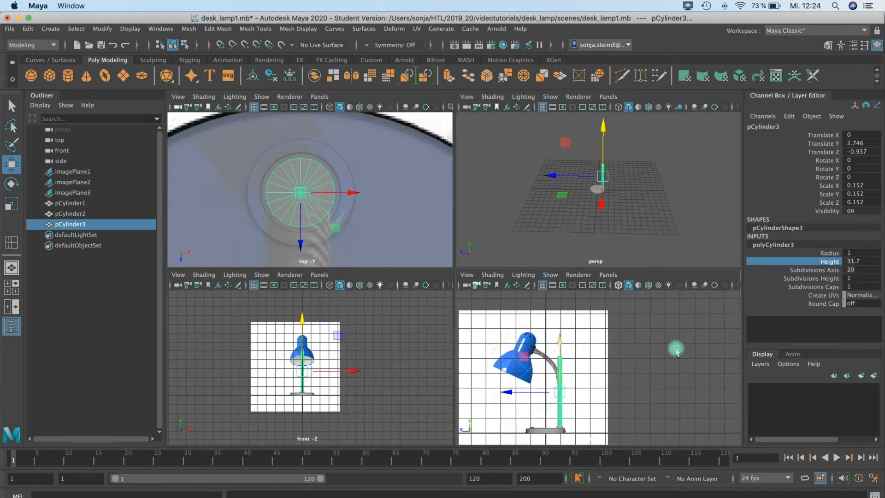
pyautogui.doubleClick(860, 265)
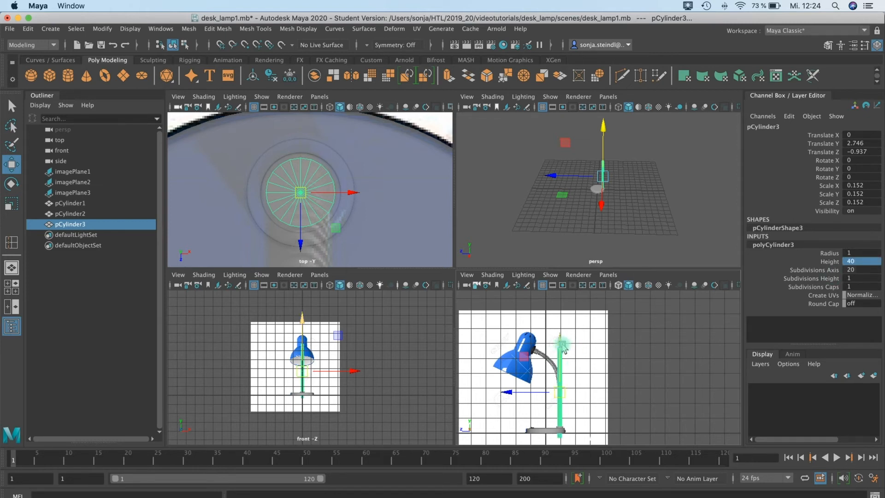
pyautogui.moveTo(563, 343); pyautogui.dragTo(562, 341)
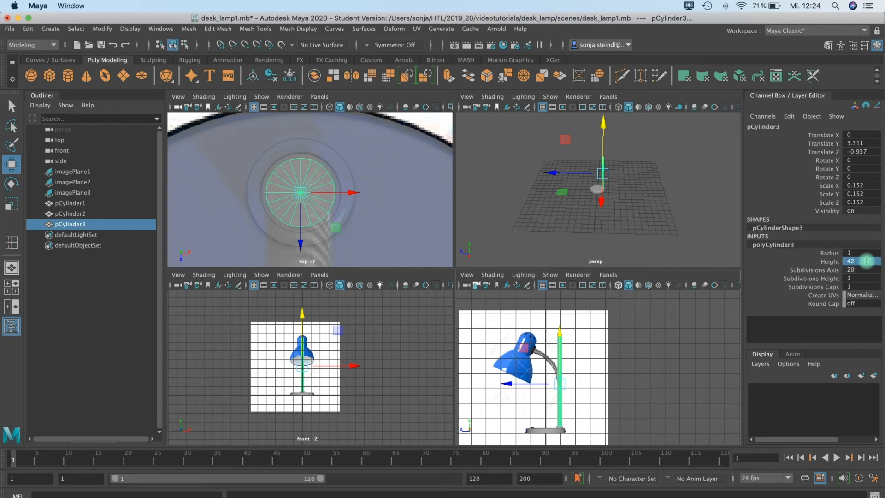
# Raise the pole cylinder slightly in the side view to Translate Y 3.346
pyautogui.press('space')
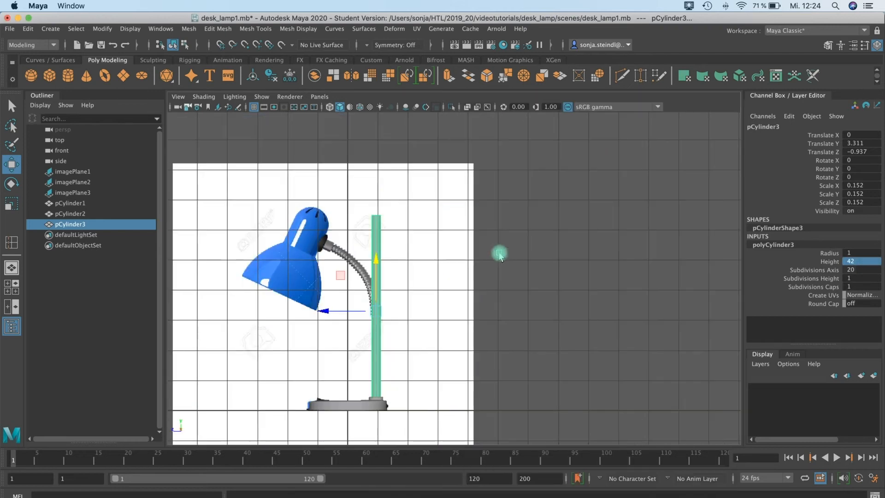
pyautogui.keyDown('alt'); pyautogui.moveTo(378, 262); pyautogui.dragTo(384, 245, button='middle'); pyautogui.keyUp('alt')
pyautogui.moveTo(384, 244)
pyautogui.mouseDown()
pyautogui.moveTo(386, 236)
pyautogui.moveTo(384, 244)
pyautogui.mouseUp()
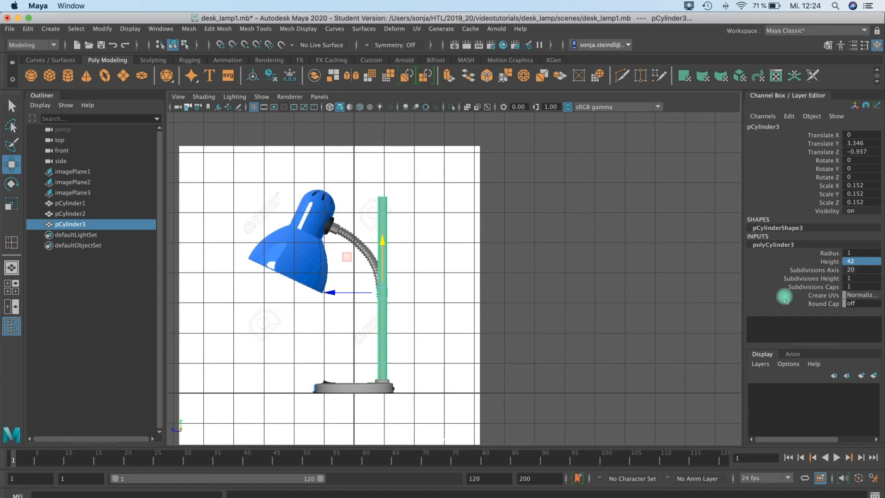
# Move the pole cylinder behind the reference pole in the side view to Translate Z -1.129, uncovering the flexible neck
pyautogui.click(800, 279)
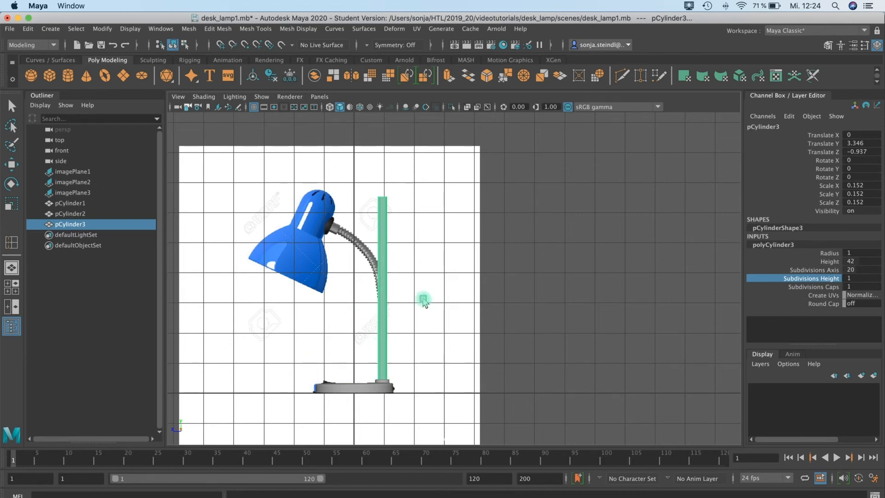
pyautogui.press('w')
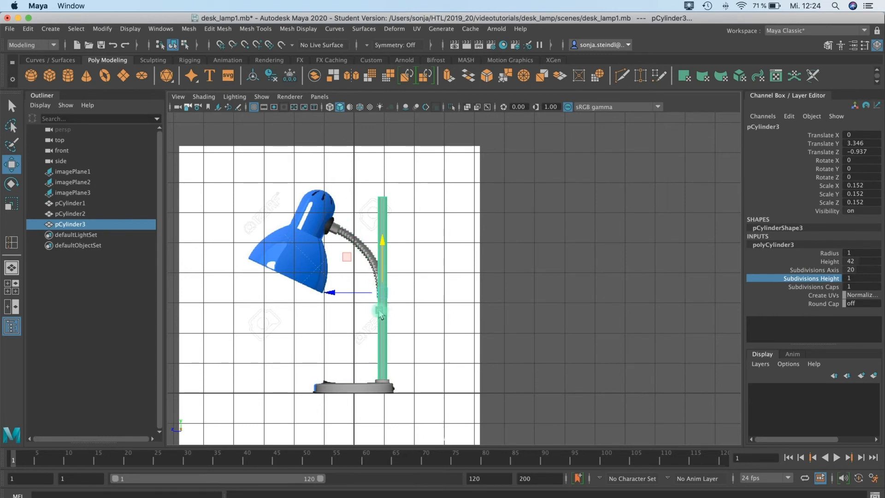
pyautogui.moveTo(337, 295); pyautogui.dragTo(336, 294)
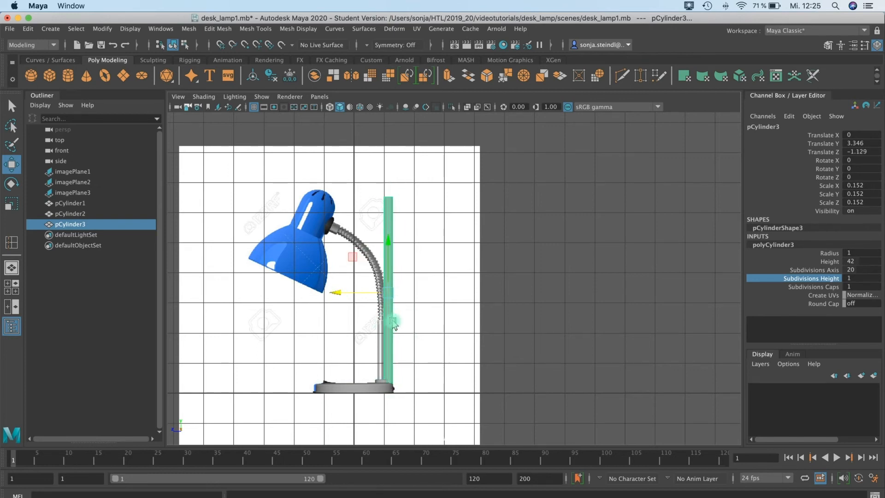
# Insert edge loops around the pole cylinder at the level of the flexible neck's lower end and a short distance below the pole's upper end
pyautogui.scroll(5, 393, 324)
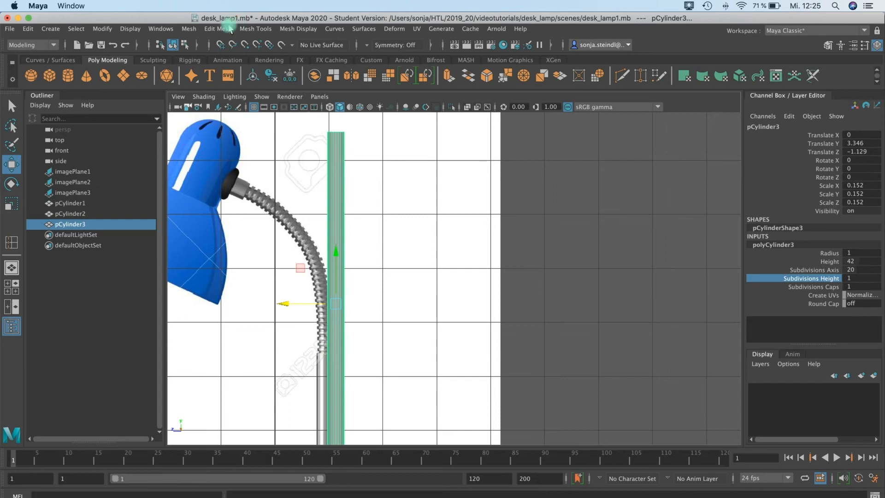
pyautogui.click(218, 29)
pyautogui.moveTo(256, 29)
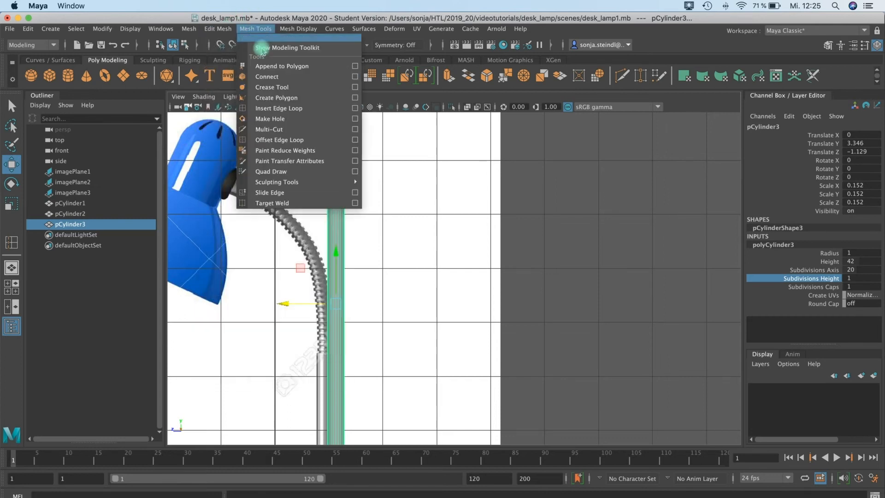
pyautogui.click(279, 108)
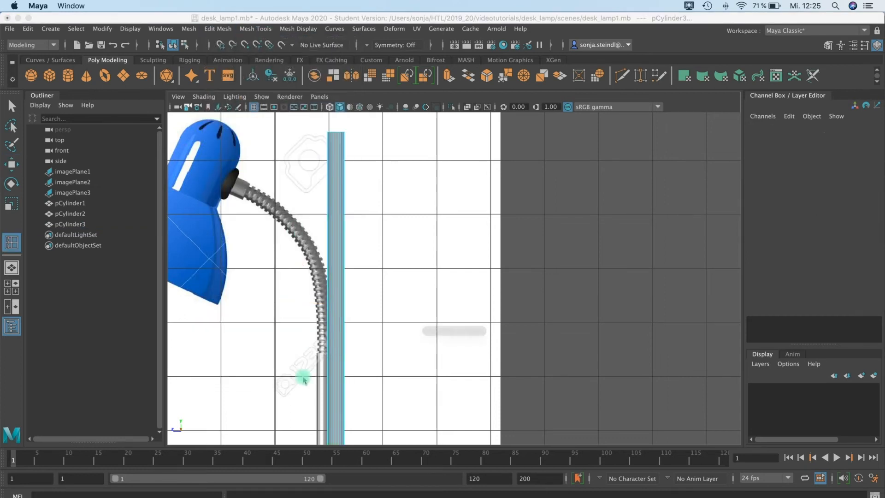
pyautogui.click(329, 355)
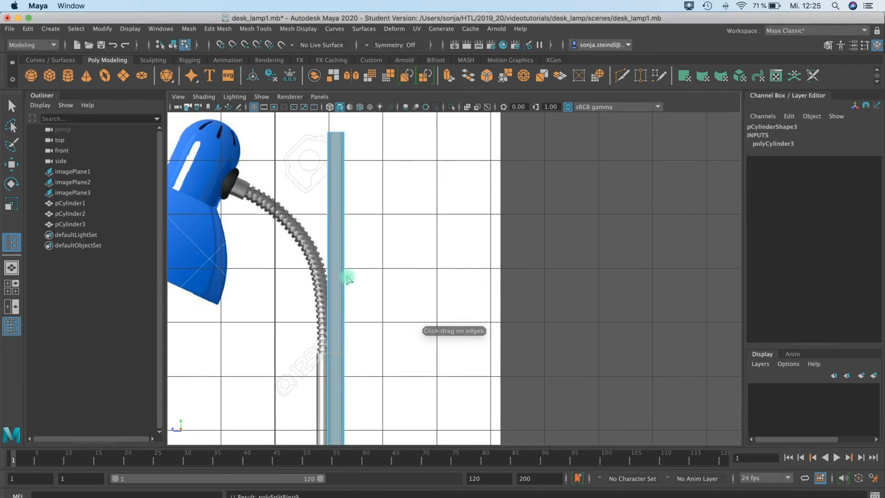
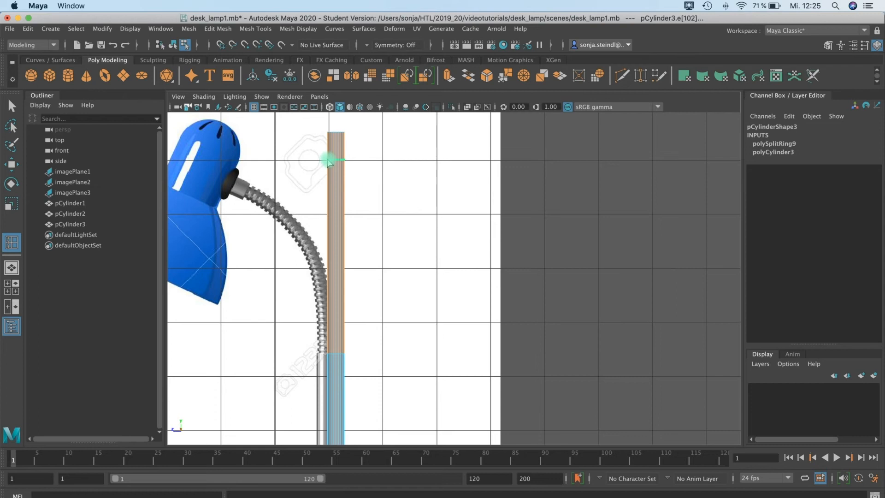
pyautogui.click(328, 170)
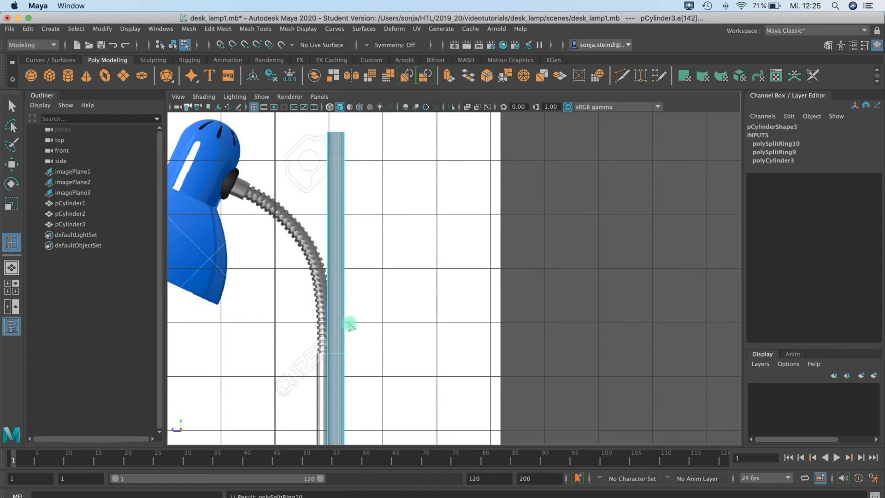
# Insert edge loops close to the pole cylinder's upper rim and near its lower end at the base
pyautogui.click(328, 134)
pyautogui.keyDown('alt'); pyautogui.moveTo(333, 322); pyautogui.dragTo(332, 111, button='middle'); pyautogui.keyUp('alt')
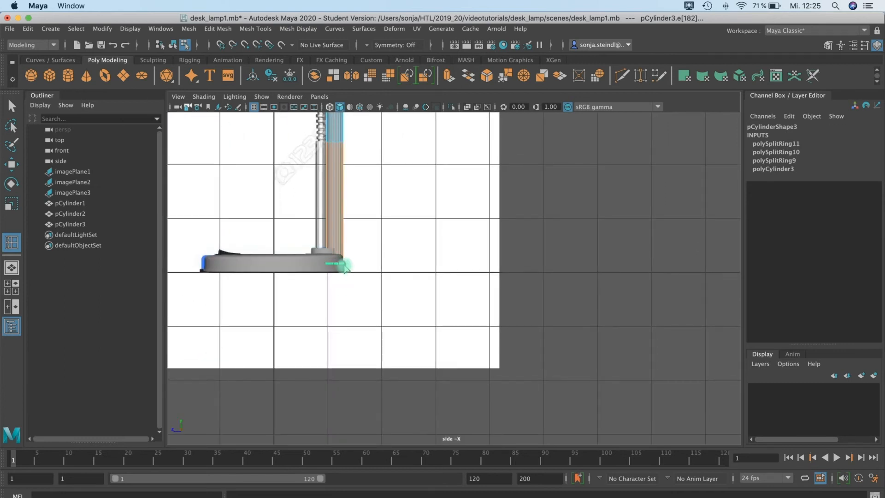
pyautogui.click(344, 262)
# Try to divide the pole's long upper section with 68 evenly spaced edge loops, using the Insert Edge Loop tool settings
pyautogui.keyDown('alt'); pyautogui.moveTo(370, 282); pyautogui.dragTo(410, 381, button='middle'); pyautogui.keyUp('alt')
pyautogui.keyDown('alt'); pyautogui.moveTo(374, 189); pyautogui.dragTo(385, 291, button='middle'); pyautogui.keyUp('alt')
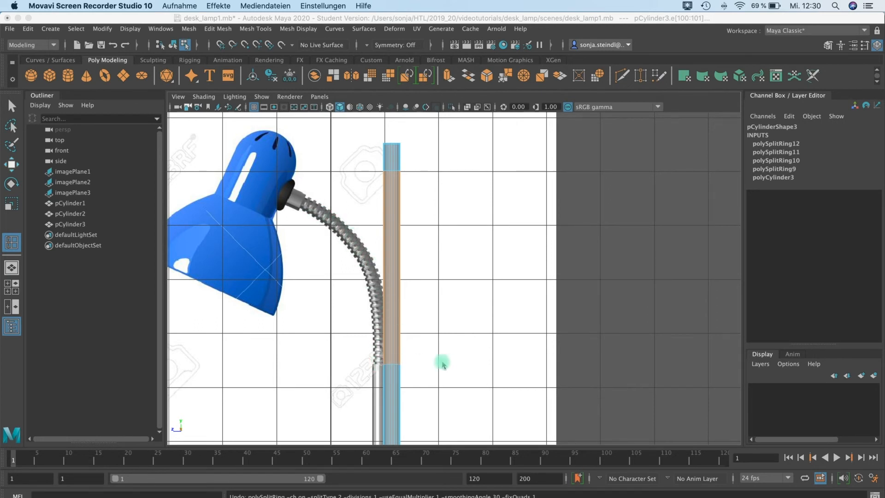
pyautogui.click(258, 29)
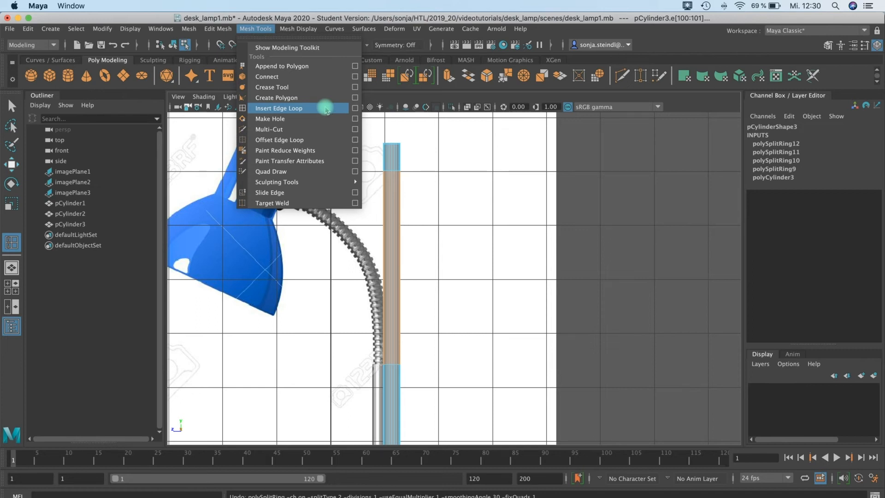
pyautogui.click(355, 108)
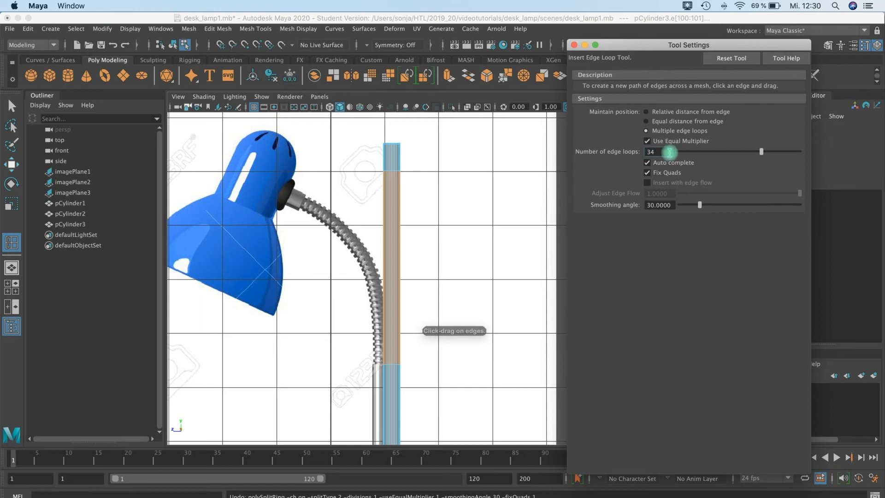
pyautogui.click(671, 150)
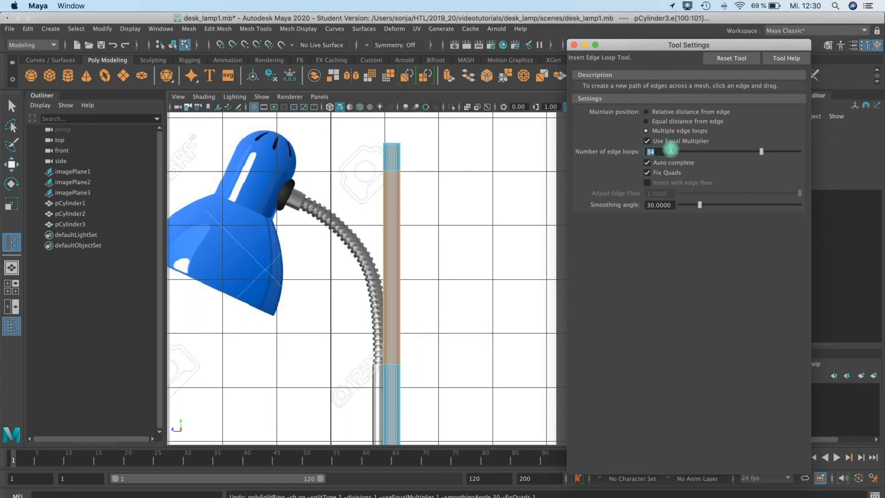
pyautogui.write('68')
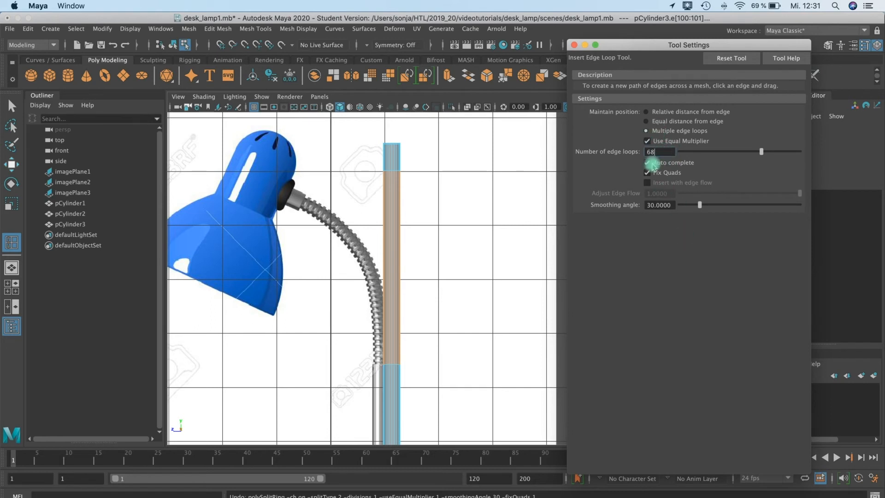
pyautogui.click(392, 240)
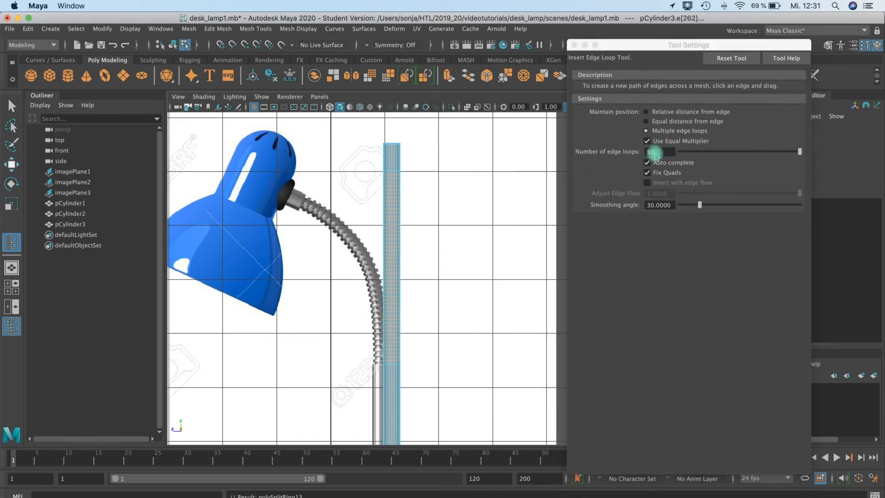
pyautogui.press('z')
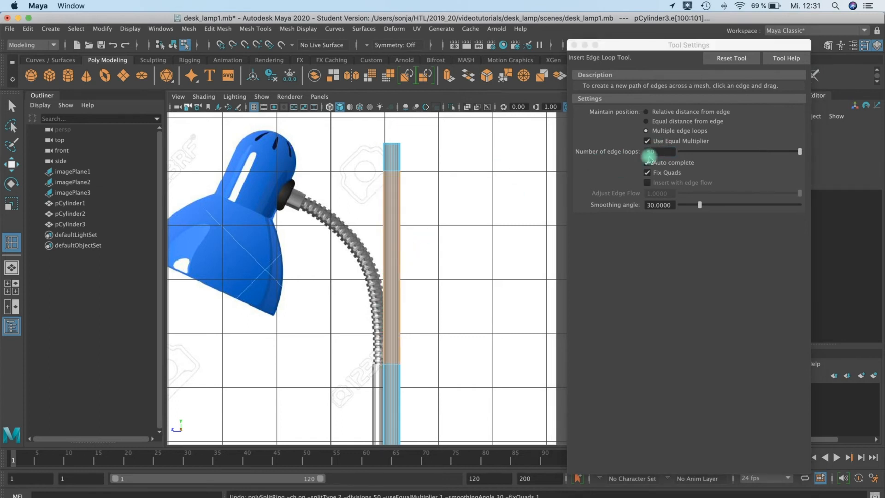
# Set the number of edge loops to 1 and insert a loop halfway along the pole's long upper section
pyautogui.moveTo(660, 155); pyautogui.dragTo(641, 154)
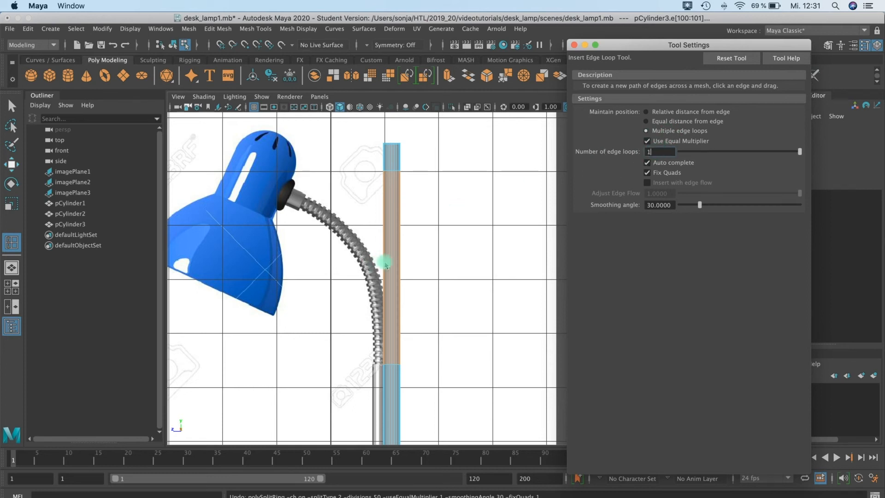
pyautogui.moveTo(391, 268); pyautogui.dragTo(392, 264)
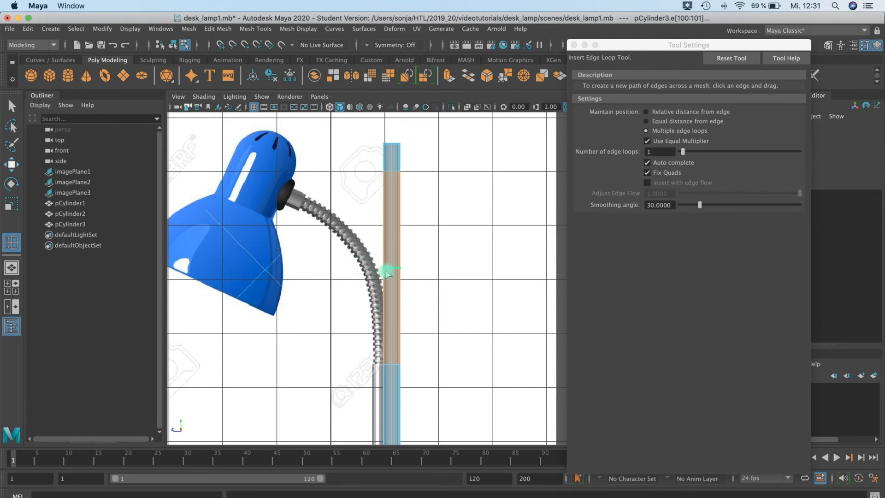
pyautogui.moveTo(387, 272); pyautogui.dragTo(394, 270)
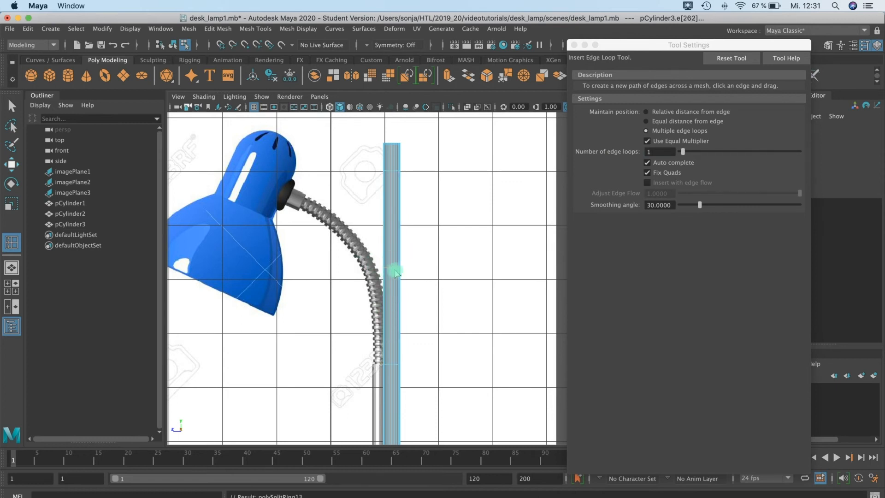
# Set the number of edge loops to 34, insert them in both halves of the pole's upper section, and close the tool settings
pyautogui.click(662, 152)
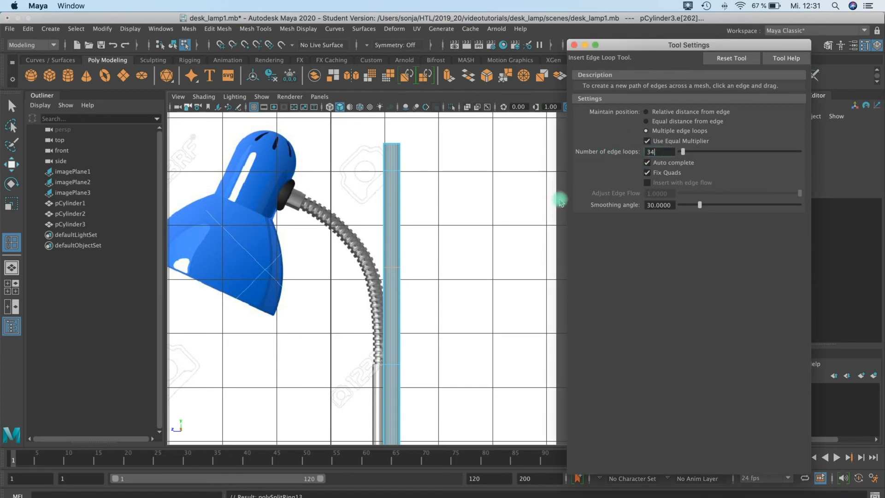
pyautogui.moveTo(393, 226); pyautogui.dragTo(389, 259)
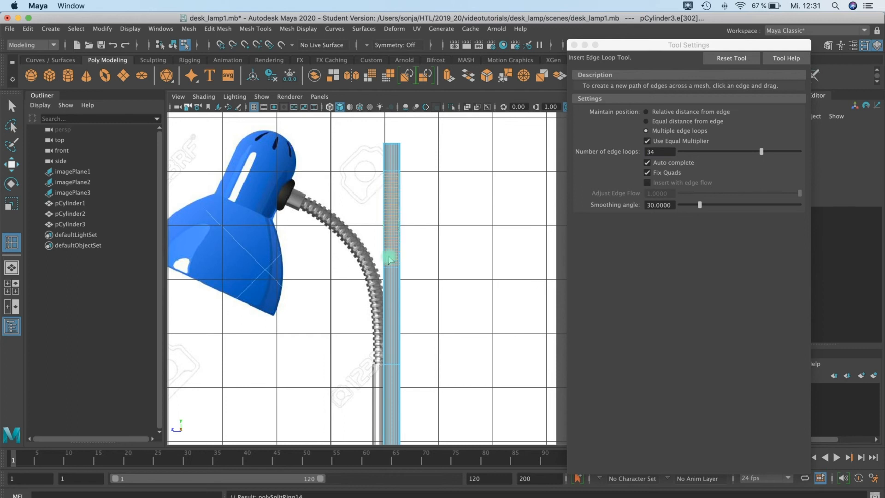
pyautogui.click(391, 295)
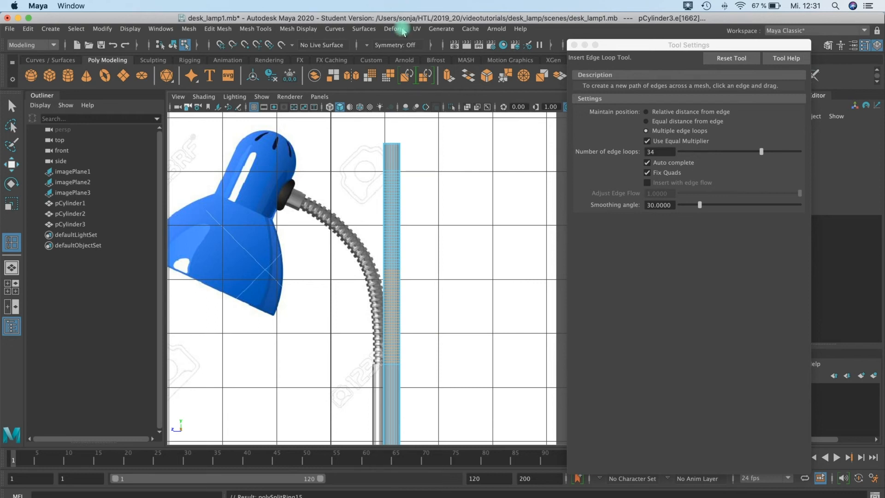
pyautogui.click(574, 45)
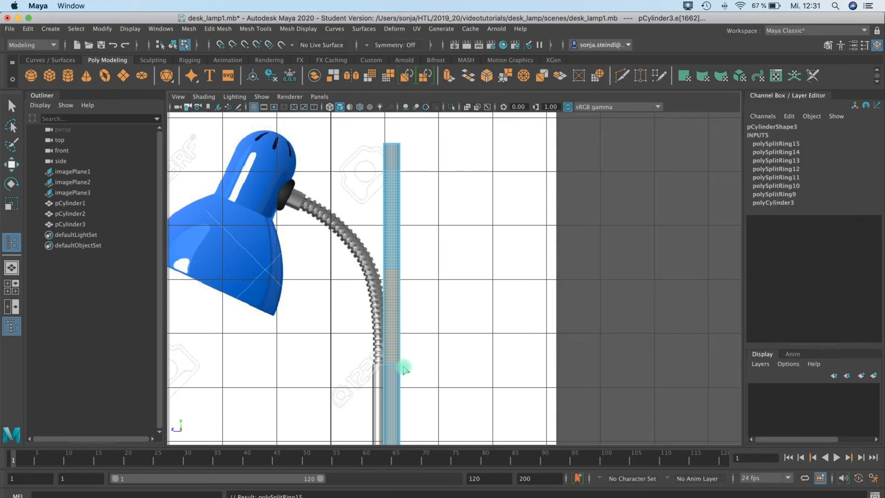
# Select every second ring of faces along the subdivided part of the pole, from the neck's lower end up to the top section
pyautogui.scroll(3, 404, 369)
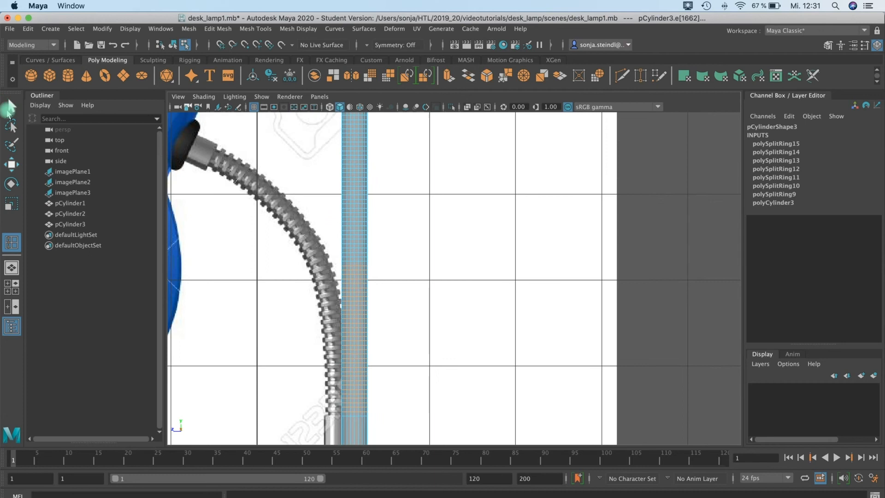
pyautogui.click(10, 107)
pyautogui.keyDown('alt'); pyautogui.moveTo(354, 358); pyautogui.dragTo(375, 228, button='middle'); pyautogui.keyUp('alt')
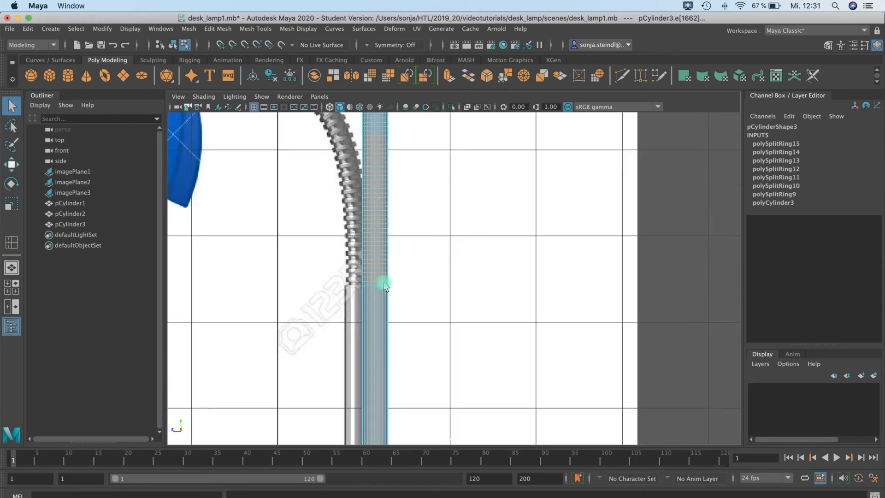
pyautogui.scroll(2, 422, 249)
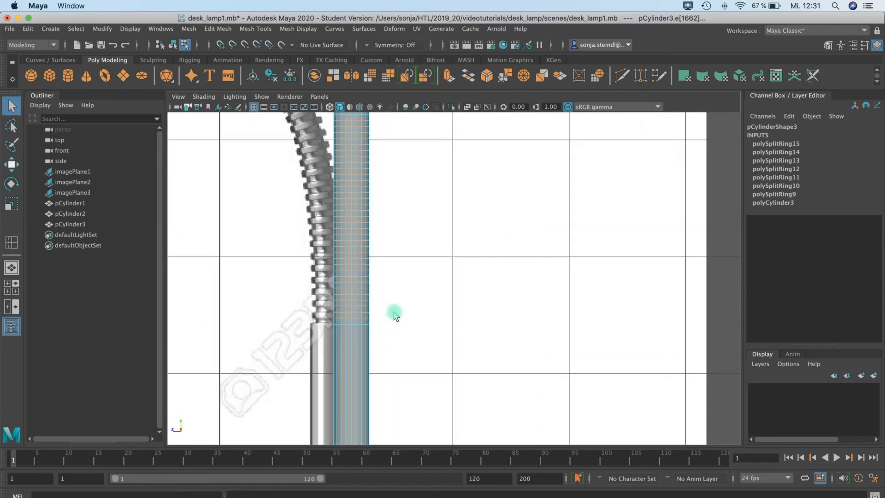
pyautogui.moveTo(349, 326); pyautogui.dragTo(342, 281, button='right')
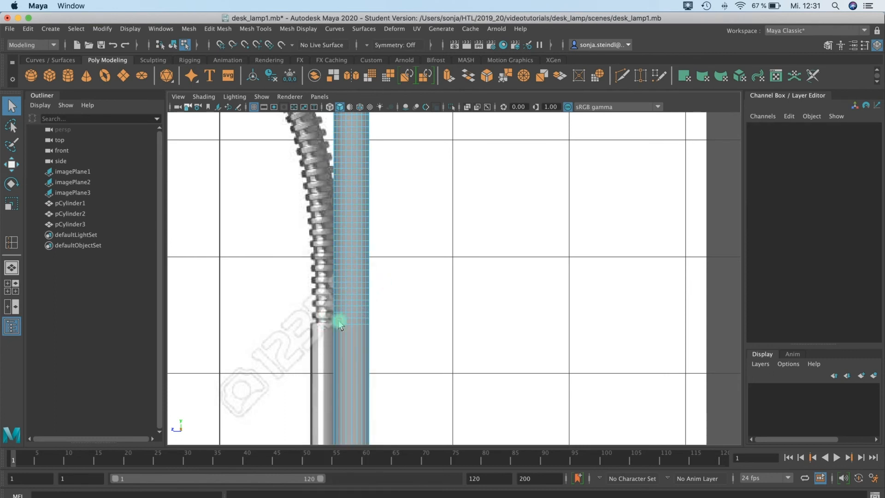
pyautogui.moveTo(375, 325); pyautogui.dragTo(379, 307)
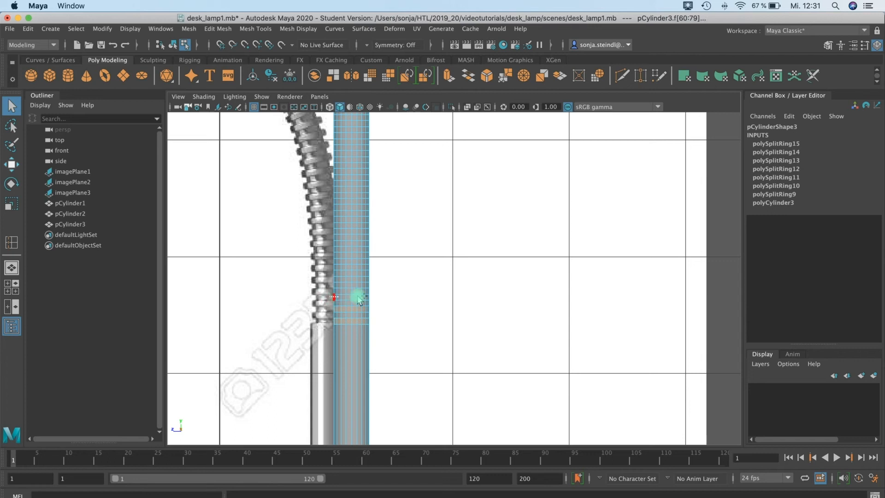
pyautogui.moveTo(328, 284)
pyautogui.keyDown('shift'); pyautogui.mouseDown()
pyautogui.moveTo(375, 286)
pyautogui.moveTo(329, 272)
pyautogui.mouseUp(); pyautogui.keyUp('shift')
pyautogui.keyDown('shift'); pyautogui.moveTo(326, 261); pyautogui.dragTo(375, 260); pyautogui.keyUp('shift')
pyautogui.moveTo(374, 249)
pyautogui.keyDown('shift'); pyautogui.mouseDown()
pyautogui.moveTo(326, 250)
pyautogui.moveTo(371, 238)
pyautogui.mouseUp(); pyautogui.keyUp('shift')
pyautogui.moveTo(372, 225)
pyautogui.keyDown('shift'); pyautogui.mouseDown()
pyautogui.moveTo(334, 226)
pyautogui.moveTo(371, 213)
pyautogui.mouseUp(); pyautogui.keyUp('shift')
pyautogui.keyDown('shift'); pyautogui.moveTo(372, 202); pyautogui.dragTo(330, 202); pyautogui.keyUp('shift')
pyautogui.keyDown('shift'); pyautogui.moveTo(330, 190); pyautogui.dragTo(374, 190); pyautogui.keyUp('shift')
pyautogui.keyDown('alt'); pyautogui.moveTo(374, 190); pyautogui.dragTo(391, 321, button='middle'); pyautogui.keyUp('alt')
pyautogui.keyDown('shift'); pyautogui.moveTo(346, 310); pyautogui.dragTo(372, 310); pyautogui.keyUp('shift')
pyautogui.moveTo(374, 298)
pyautogui.keyDown('shift'); pyautogui.mouseDown()
pyautogui.moveTo(352, 298)
pyautogui.moveTo(373, 285)
pyautogui.mouseUp(); pyautogui.keyUp('shift')
pyautogui.moveTo(378, 274)
pyautogui.keyDown('shift'); pyautogui.mouseDown()
pyautogui.moveTo(329, 278)
pyautogui.moveTo(387, 261)
pyautogui.mouseUp(); pyautogui.keyUp('shift')
pyautogui.keyDown('shift'); pyautogui.moveTo(387, 250); pyautogui.dragTo(344, 250); pyautogui.keyUp('shift')
pyautogui.keyDown('shift'); pyautogui.moveTo(344, 238); pyautogui.dragTo(388, 215); pyautogui.keyUp('shift')
pyautogui.moveTo(388, 202)
pyautogui.keyDown('shift'); pyautogui.mouseDown()
pyautogui.moveTo(345, 202)
pyautogui.moveTo(388, 190)
pyautogui.mouseUp(); pyautogui.keyUp('shift')
pyautogui.keyDown('shift'); pyautogui.moveTo(388, 178); pyautogui.dragTo(351, 179); pyautogui.keyUp('shift')
pyautogui.keyDown('alt'); pyautogui.moveTo(412, 186); pyautogui.dragTo(431, 373, button='middle'); pyautogui.keyUp('alt')
pyautogui.moveTo(368, 341)
pyautogui.keyDown('shift'); pyautogui.mouseDown()
pyautogui.moveTo(411, 340)
pyautogui.moveTo(367, 329)
pyautogui.mouseUp(); pyautogui.keyUp('shift')
pyautogui.keyDown('shift'); pyautogui.moveTo(367, 318); pyautogui.dragTo(410, 317); pyautogui.keyUp('shift')
pyautogui.moveTo(410, 305)
pyautogui.keyDown('shift'); pyautogui.mouseDown()
pyautogui.moveTo(366, 306)
pyautogui.moveTo(410, 293)
pyautogui.mouseUp(); pyautogui.keyUp('shift')
pyautogui.keyDown('shift'); pyautogui.moveTo(409, 281); pyautogui.dragTo(368, 281); pyautogui.keyUp('shift')
pyautogui.keyDown('shift'); pyautogui.moveTo(368, 270); pyautogui.dragTo(378, 269); pyautogui.keyUp('shift')
pyautogui.keyDown('shift'); pyautogui.moveTo(414, 246); pyautogui.dragTo(412, 247); pyautogui.keyUp('shift')
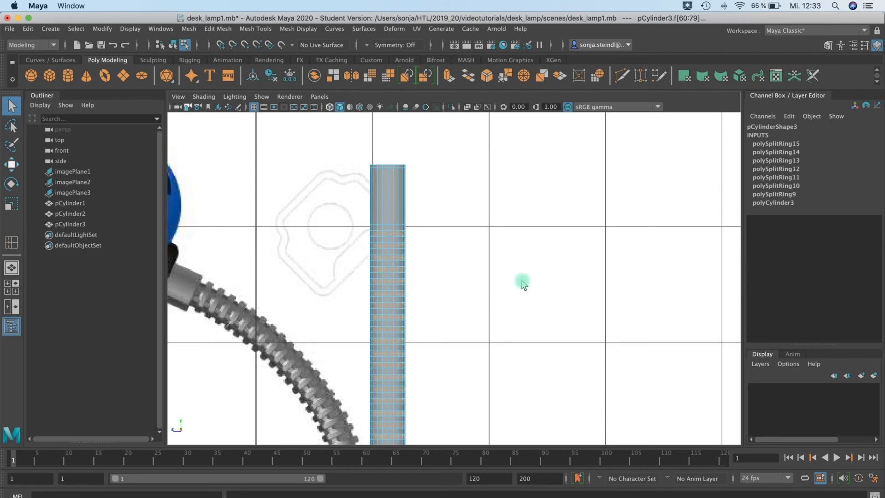
# Extrude the selected face rings inward with Local Translate Z -0.041 to form the grooves of the flexible neck
pyautogui.click(449, 76)
pyautogui.press('space')
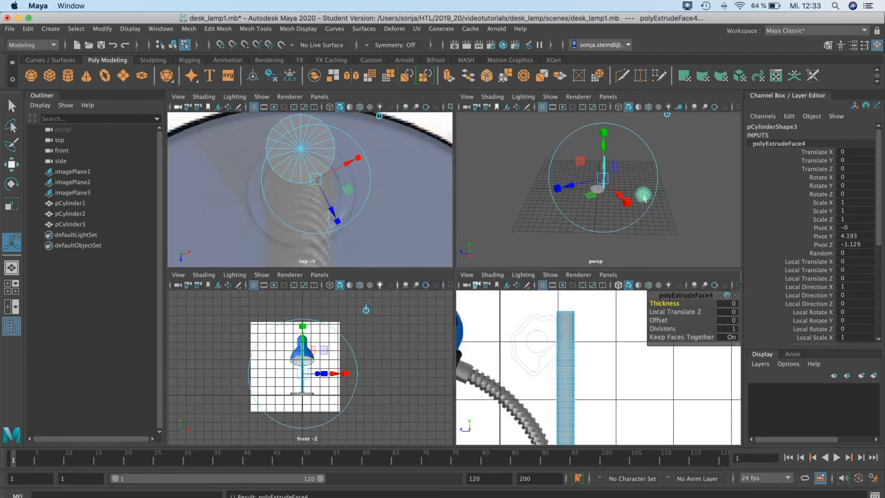
pyautogui.scroll(5, 644, 197)
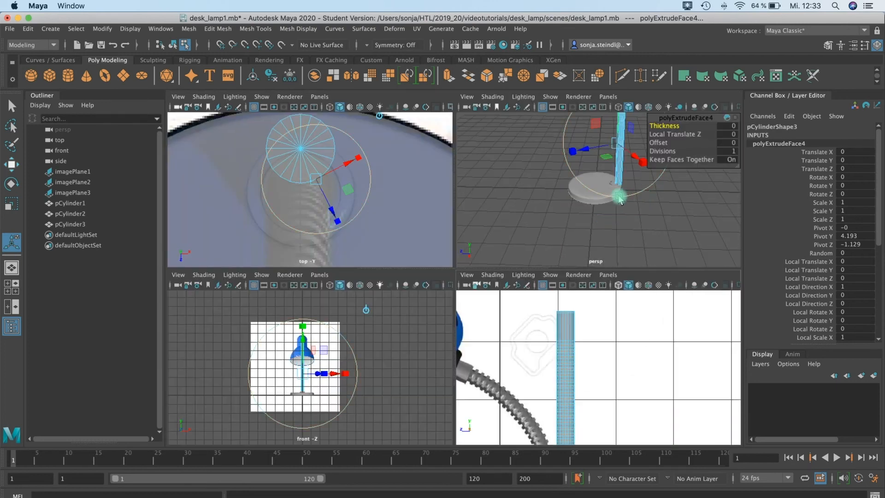
pyautogui.keyDown('alt'); pyautogui.moveTo(612, 193); pyautogui.dragTo(568, 249); pyautogui.keyUp('alt')
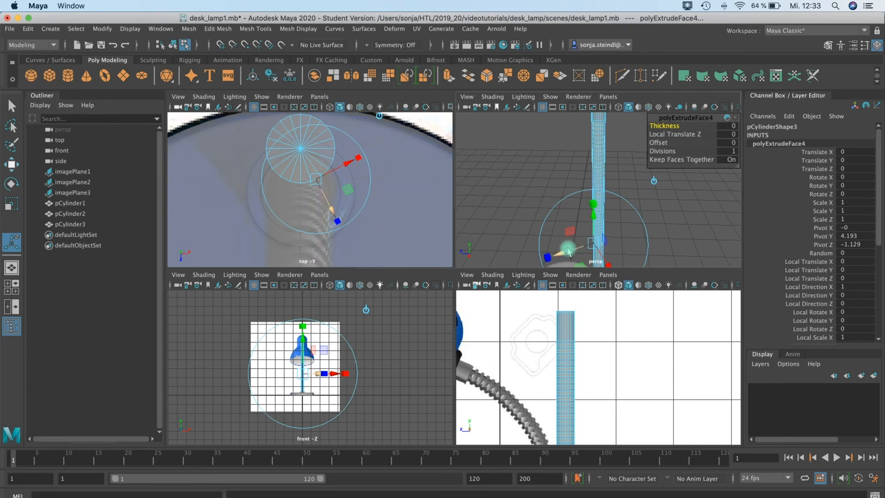
pyautogui.scroll(8, 616, 226)
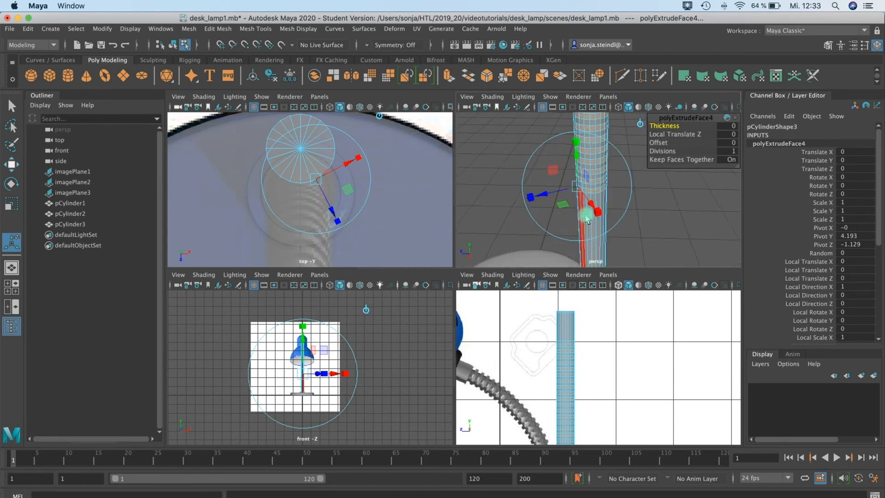
pyautogui.scroll(3, 575, 196)
pyautogui.scroll(-8, 575, 196)
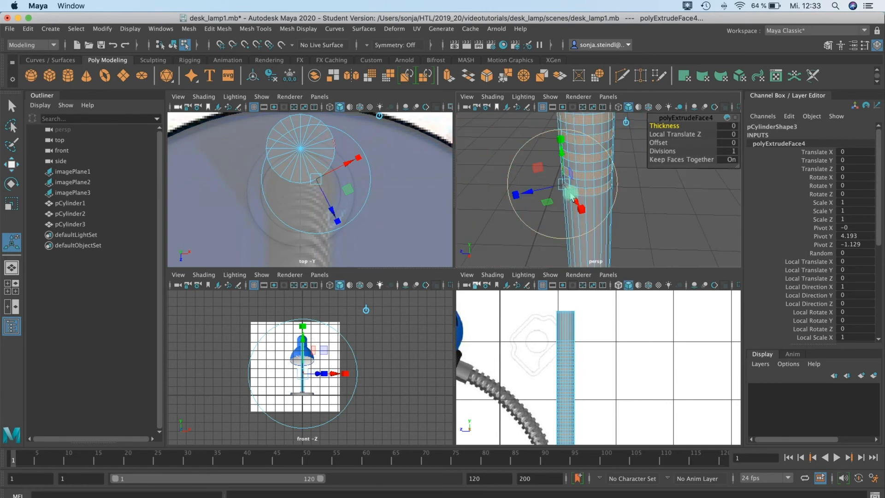
pyautogui.keyDown('alt'); pyautogui.moveTo(556, 196); pyautogui.dragTo(681, 206); pyautogui.keyUp('alt')
pyautogui.keyDown('alt'); pyautogui.moveTo(680, 206); pyautogui.dragTo(599, 231, button='middle'); pyautogui.keyUp('alt')
pyautogui.keyDown('alt'); pyautogui.moveTo(602, 232); pyautogui.dragTo(642, 219, button='right'); pyautogui.keyUp('alt')
pyautogui.keyDown('alt'); pyautogui.moveTo(595, 204); pyautogui.dragTo(632, 194, button='middle'); pyautogui.keyUp('alt')
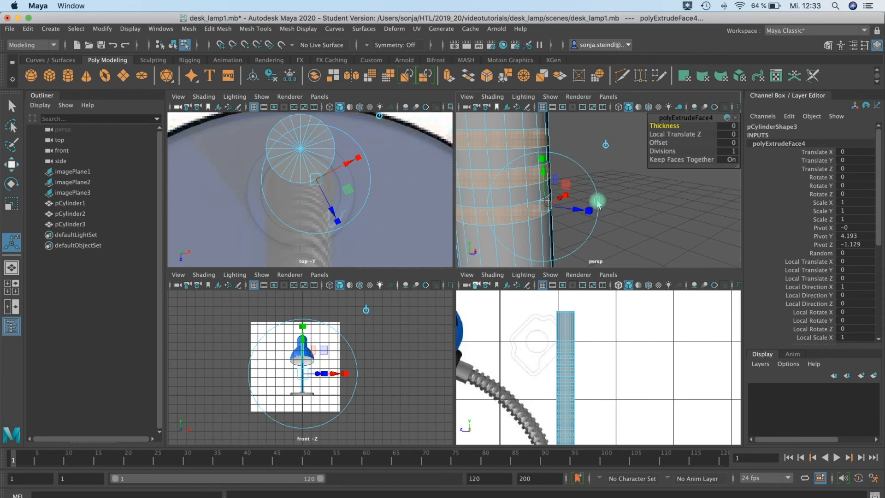
pyautogui.click(580, 217)
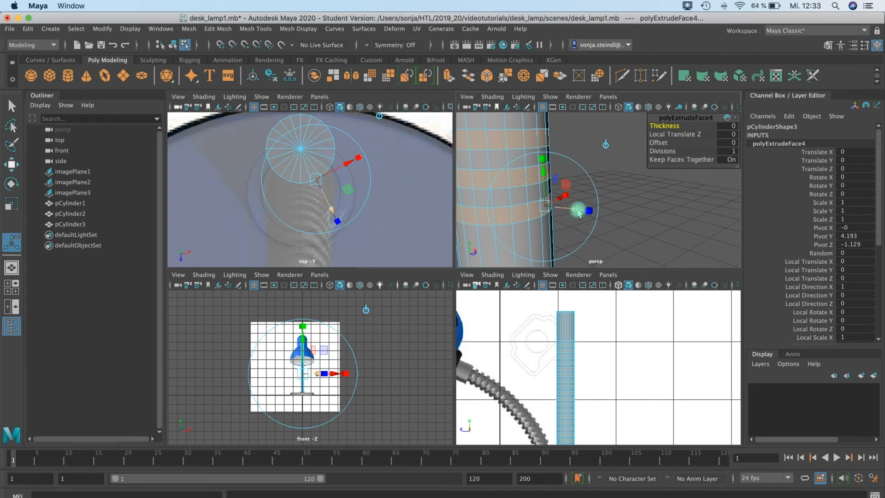
pyautogui.moveTo(582, 215); pyautogui.dragTo(504, 210)
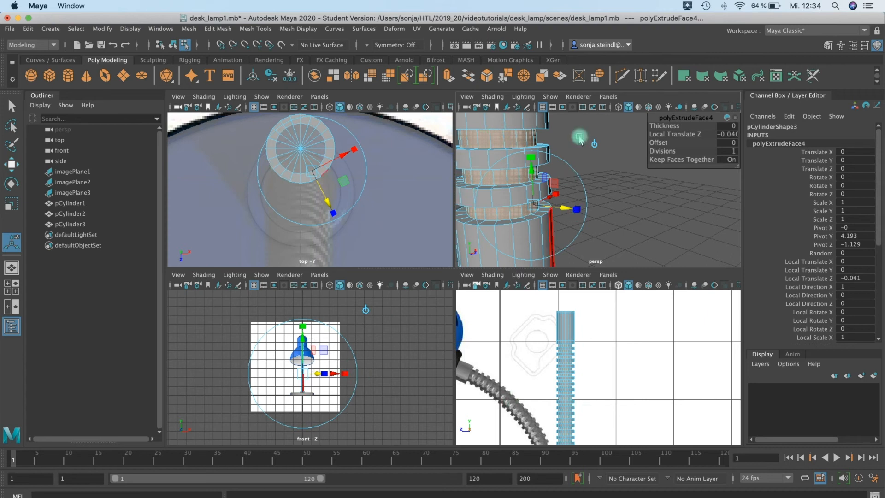
# Reduce the inward extrusion of the neck's selected face rings to Local Translate Z -0.003
pyautogui.keyDown('alt'); pyautogui.moveTo(591, 210); pyautogui.dragTo(605, 468, button='middle'); pyautogui.keyUp('alt')
pyautogui.keyDown('alt'); pyautogui.moveTo(597, 339); pyautogui.dragTo(619, 152, button='middle'); pyautogui.keyUp('alt')
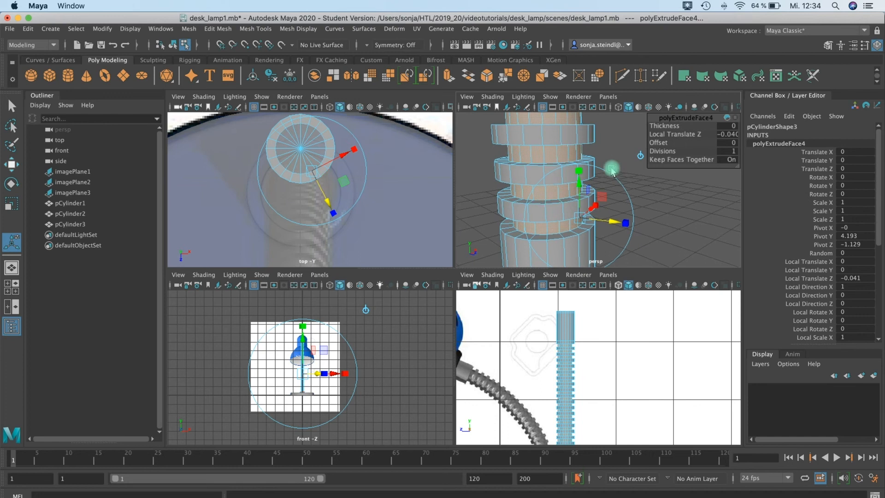
pyautogui.moveTo(612, 224); pyautogui.dragTo(625, 226)
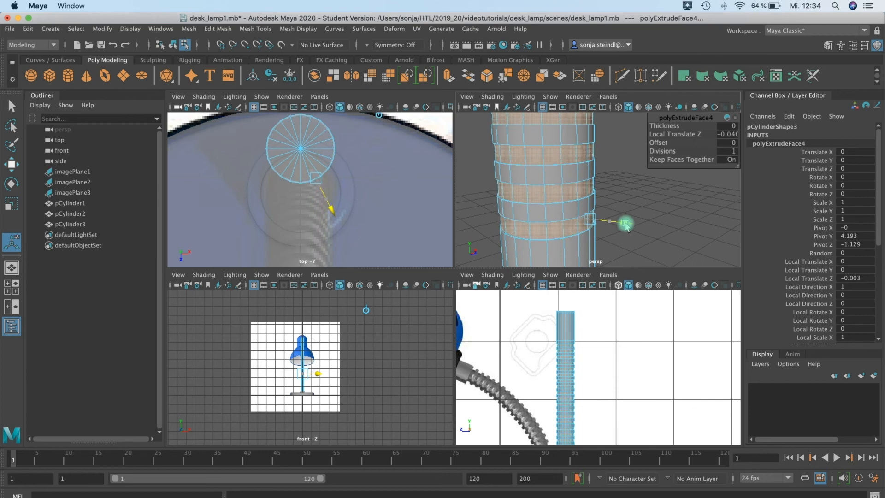
pyautogui.moveTo(627, 223); pyautogui.dragTo(626, 223)
pyautogui.keyDown('alt'); pyautogui.moveTo(612, 201); pyautogui.dragTo(613, 182, button='middle'); pyautogui.keyUp('alt')
pyautogui.keyDown('alt'); pyautogui.moveTo(631, 189); pyautogui.dragTo(680, 203, button='right'); pyautogui.keyUp('alt')
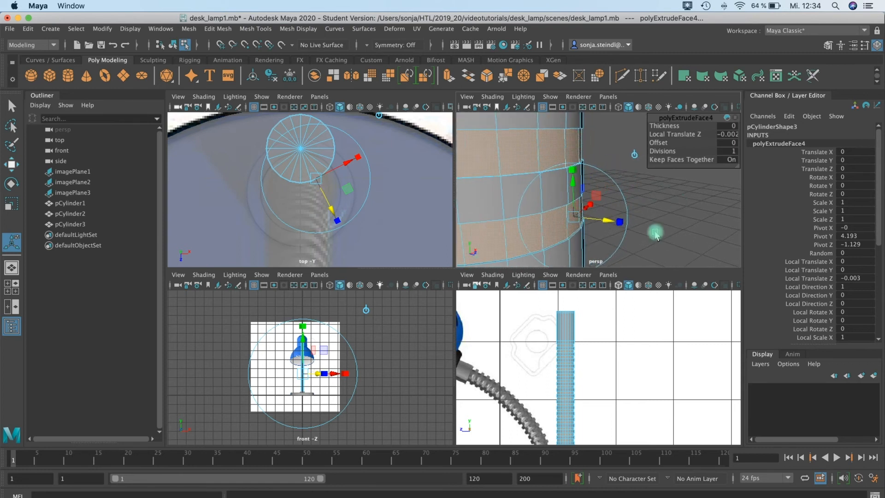
# Extrude the selected face rings inward again with Local Translate Z -0.031, followed by another extrusion of -0.003
pyautogui.click(451, 76)
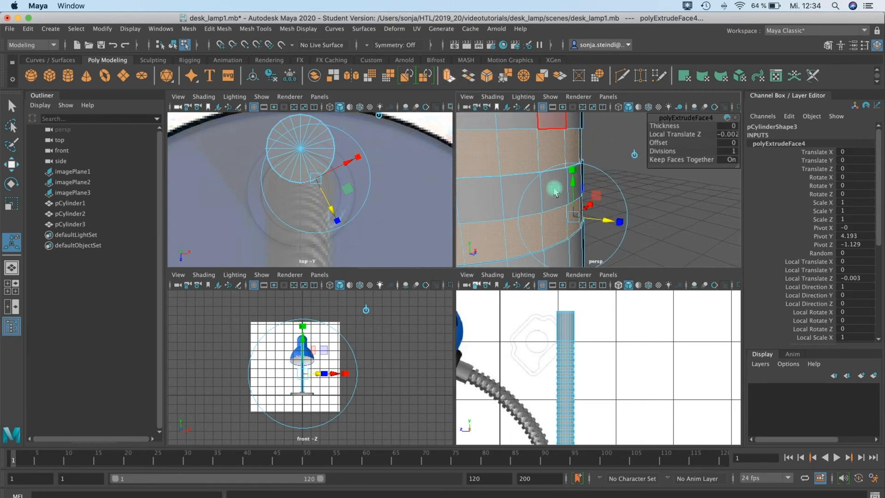
pyautogui.moveTo(608, 221); pyautogui.dragTo(588, 221)
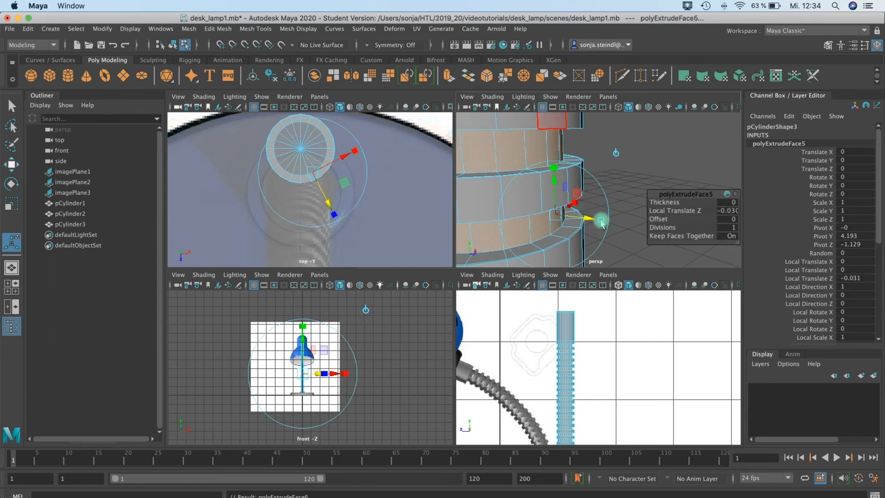
pyautogui.hotkey('ctrl', 'e')
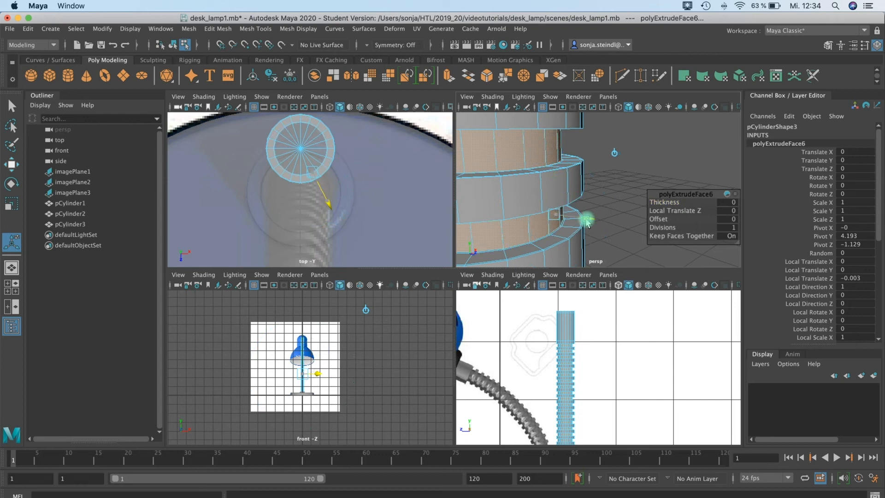
pyautogui.click(586, 222)
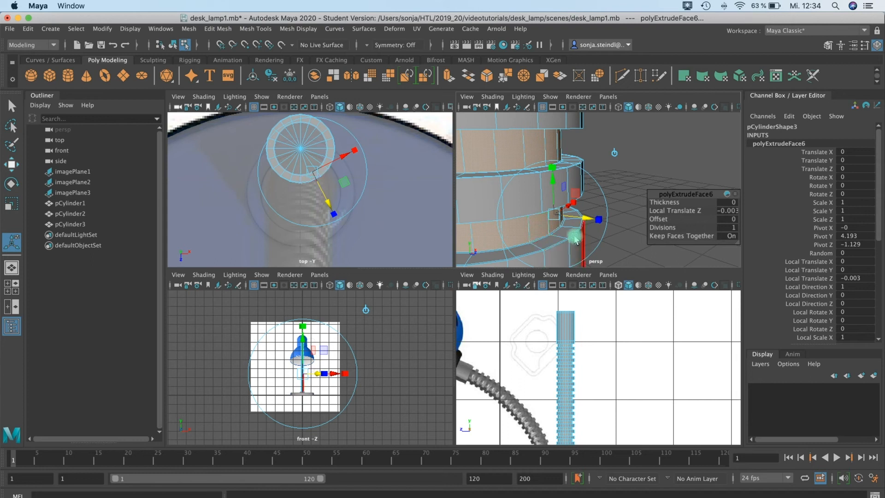
# Turn on smooth mesh preview for the pole, leave the extrude manipulator and clear the face selection
pyautogui.press('3')
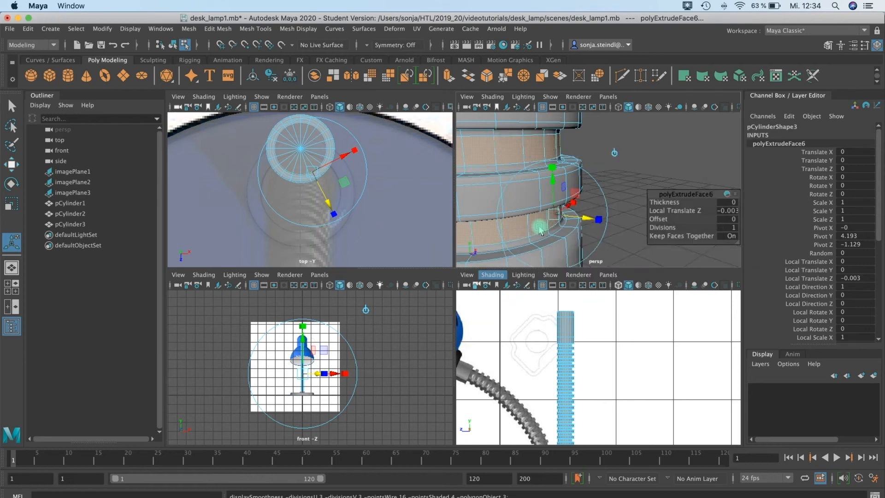
pyautogui.press('space')
pyautogui.scroll(-10, 494, 243)
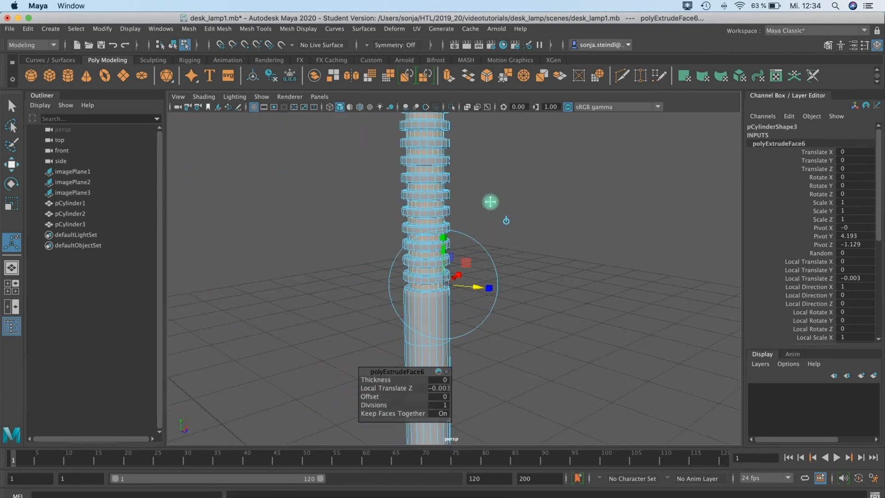
pyautogui.keyDown('alt'); pyautogui.moveTo(490, 202); pyautogui.dragTo(465, 216, button='middle'); pyautogui.keyUp('alt')
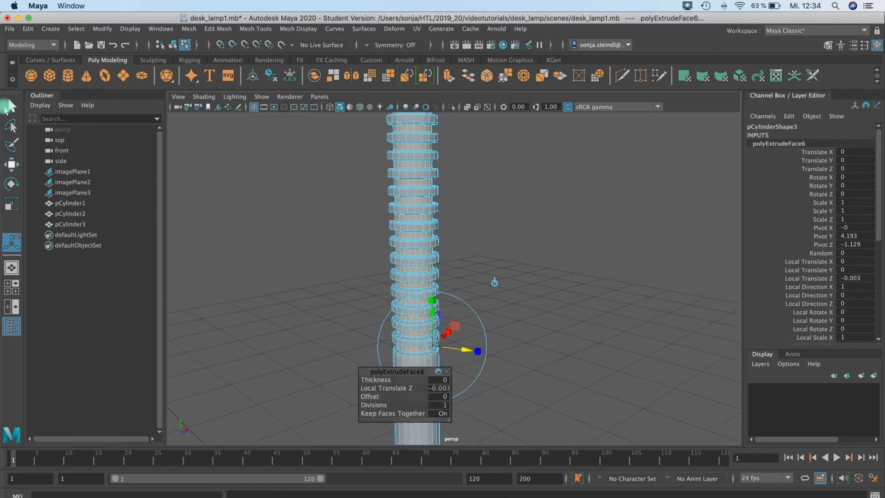
pyautogui.click(10, 106)
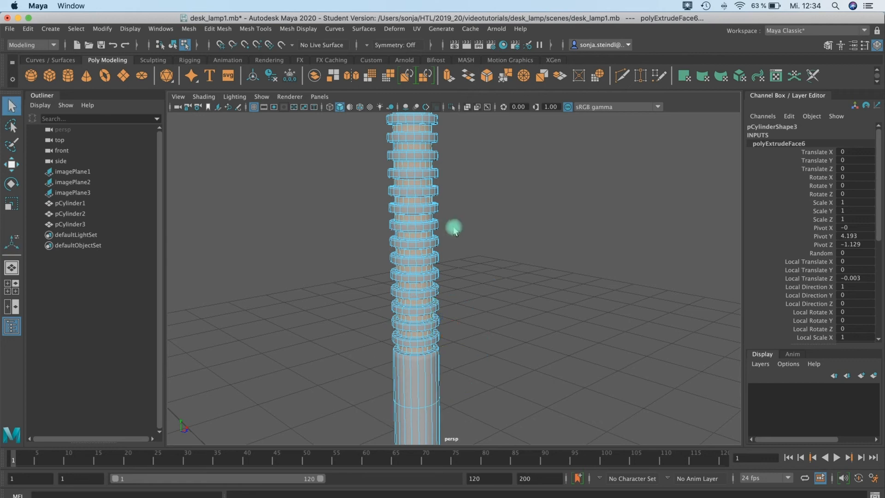
pyautogui.click(502, 261)
pyautogui.scroll(-5, 483, 275)
pyautogui.keyDown('alt'); pyautogui.moveTo(482, 275); pyautogui.dragTo(465, 226); pyautogui.keyUp('alt')
pyautogui.keyDown('alt'); pyautogui.moveTo(489, 411); pyautogui.dragTo(466, 230, button='middle'); pyautogui.keyUp('alt')
pyautogui.keyDown('alt'); pyautogui.moveTo(465, 300); pyautogui.dragTo(406, 275); pyautogui.keyUp('alt')
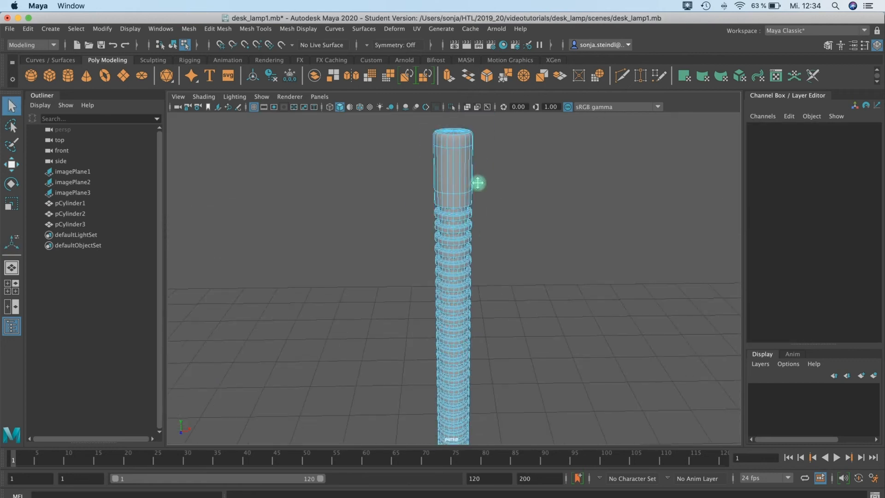
# Switch the pole to object mode and move it in the side view to Translate Z -0.924, aligned with the reference pole
pyautogui.press('space')
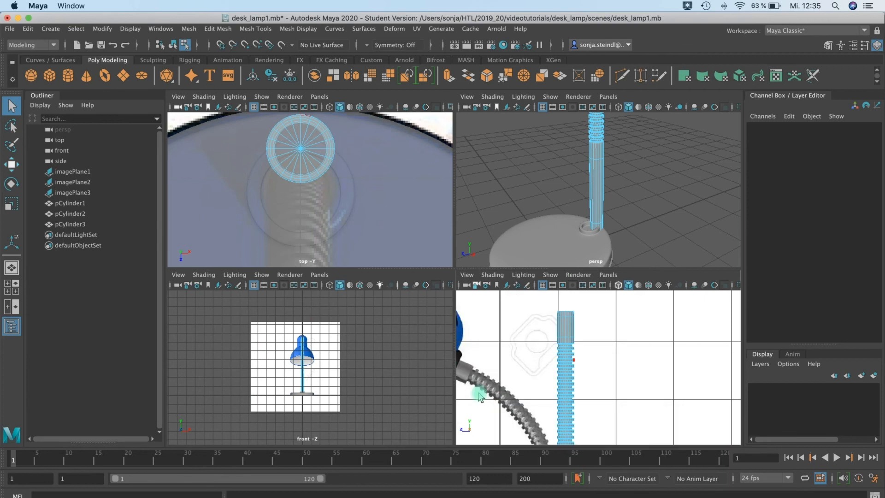
pyautogui.press('space')
pyautogui.scroll(-6, 465, 259)
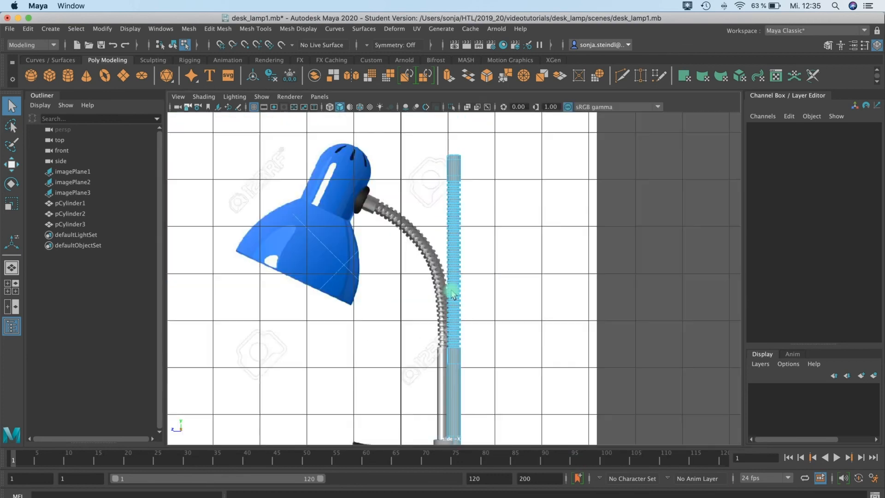
pyautogui.press('w')
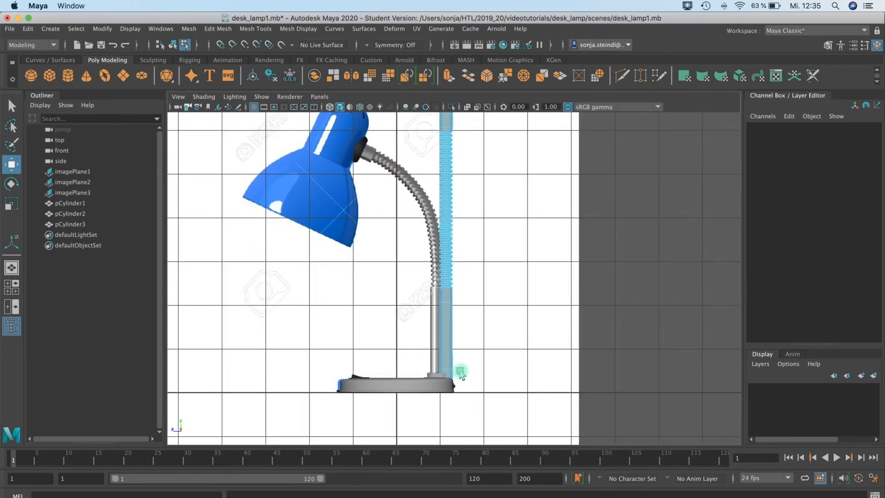
pyautogui.moveTo(452, 267); pyautogui.dragTo(494, 237, button='right')
pyautogui.click(443, 346)
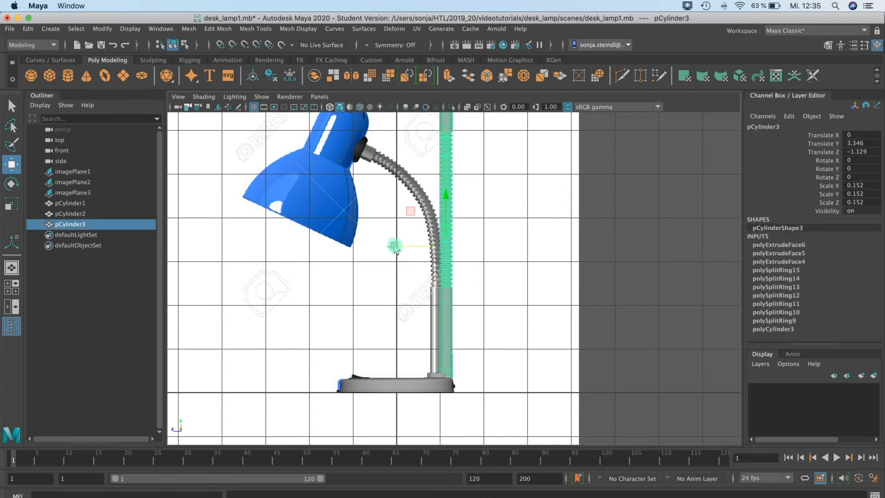
pyautogui.moveTo(390, 249)
pyautogui.mouseDown()
pyautogui.moveTo(374, 249)
pyautogui.moveTo(386, 247)
pyautogui.mouseUp()
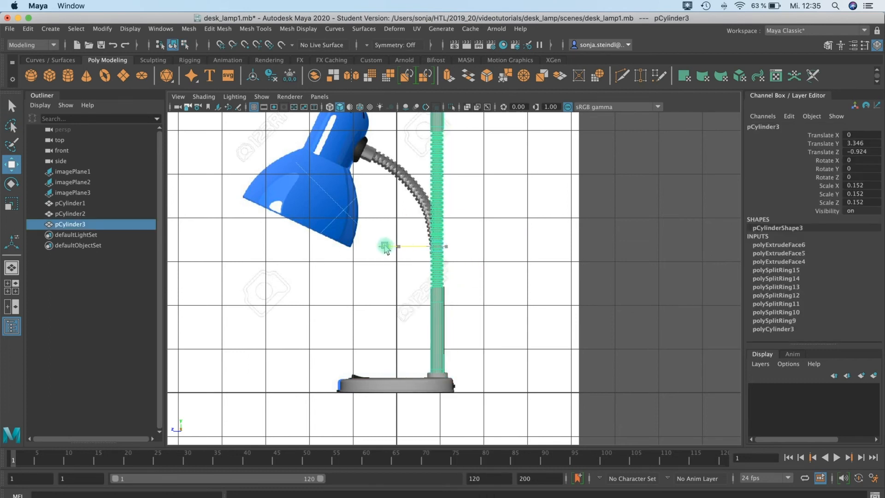
pyautogui.keyDown('alt'); pyautogui.moveTo(587, 287); pyautogui.dragTo(829, 263, button='right'); pyautogui.keyUp('alt')
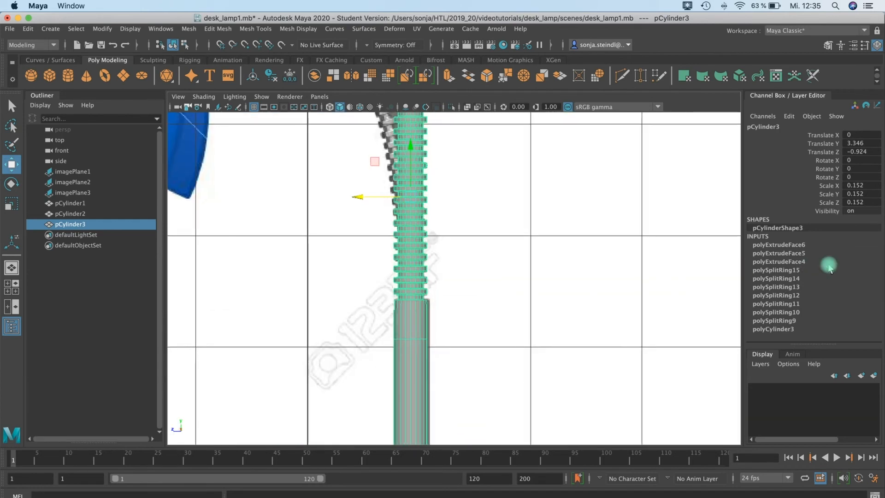
pyautogui.keyDown('alt'); pyautogui.moveTo(413, 220); pyautogui.dragTo(423, 330, button='middle'); pyautogui.keyUp('alt')
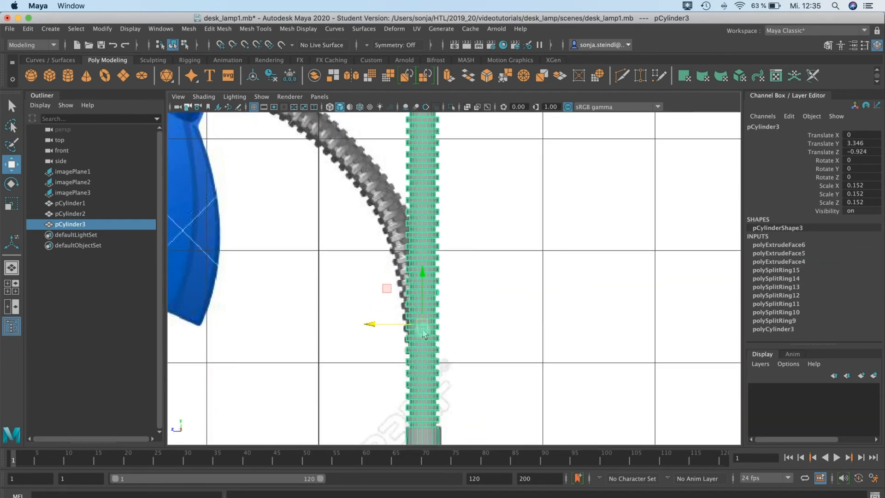
# Switch to the Animation menu set and add a nonlinear Bend deformer to the pole
pyautogui.scroll(-5, 423, 331)
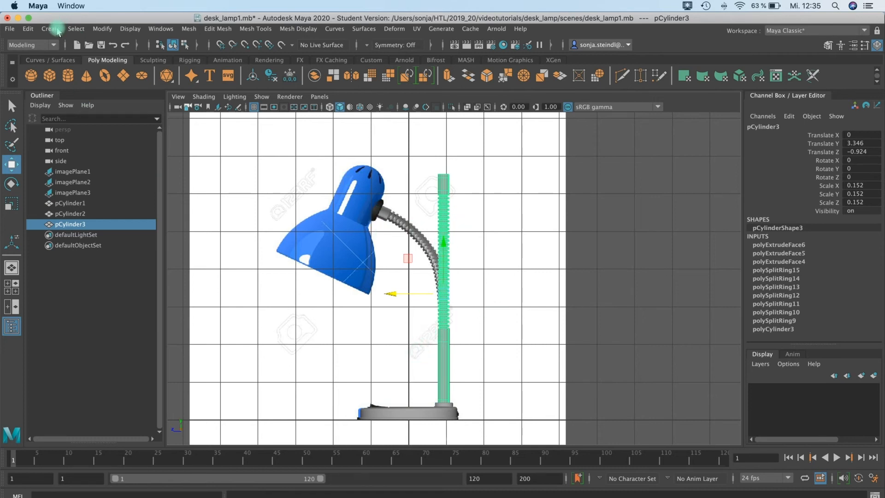
pyautogui.click(53, 45)
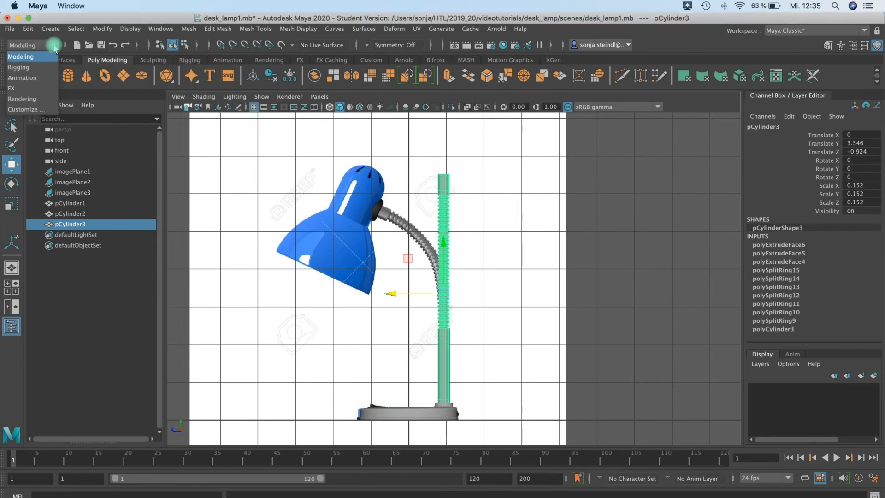
pyautogui.click(19, 79)
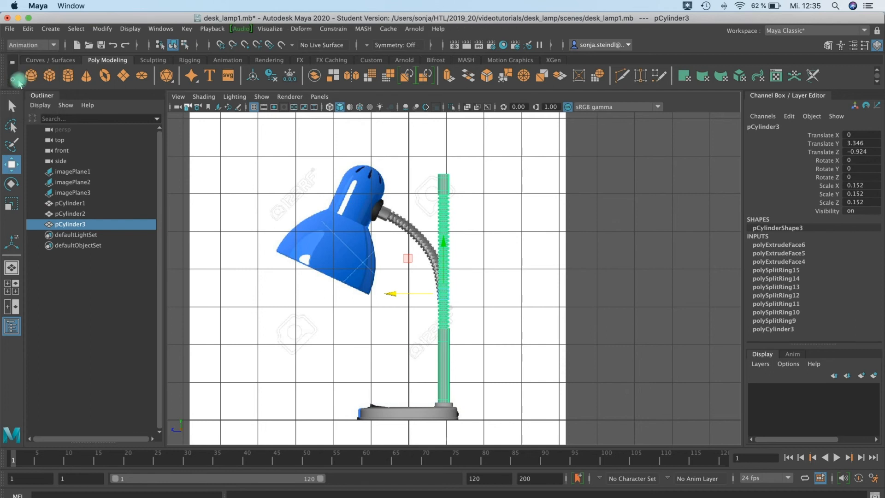
pyautogui.click(300, 29)
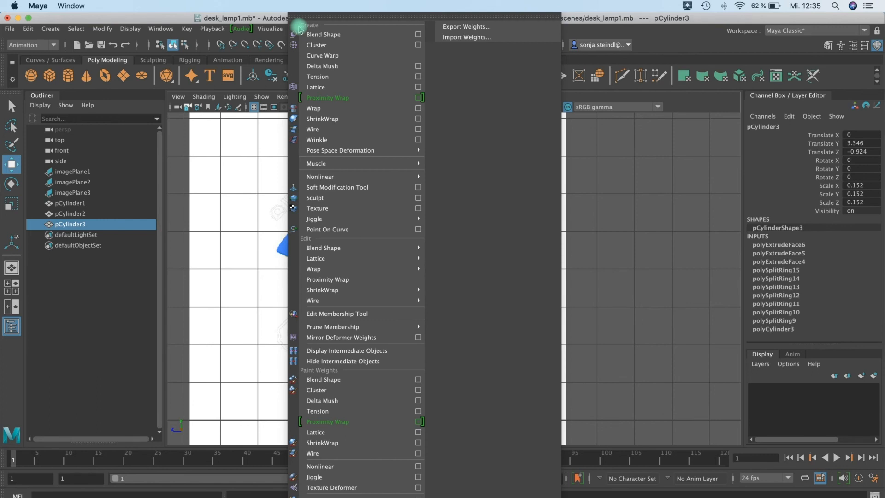
pyautogui.click(611, 167)
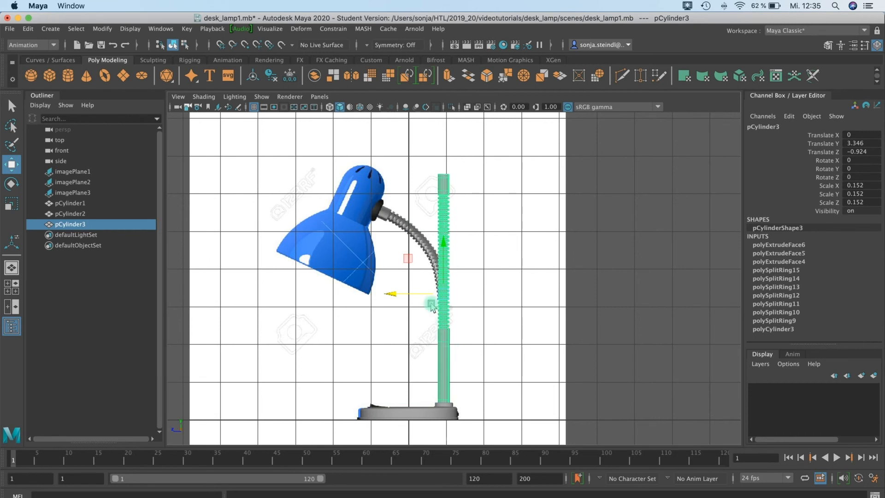
pyautogui.click(301, 29)
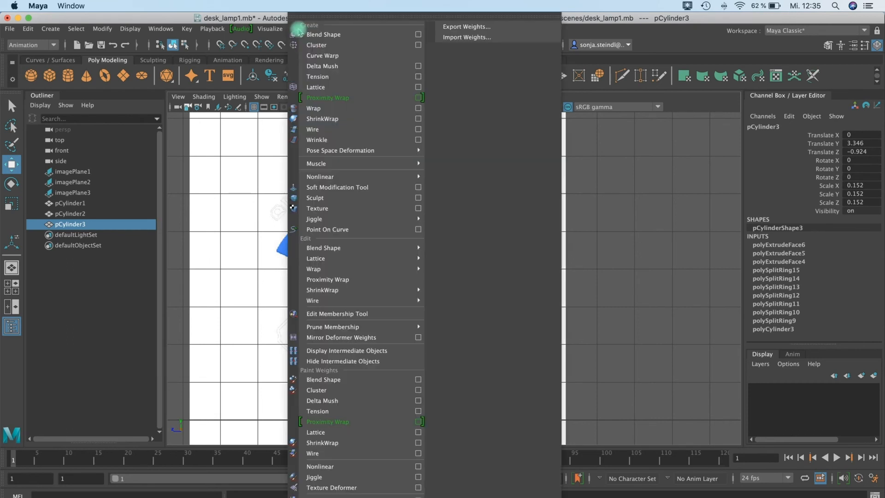
pyautogui.moveTo(363, 176)
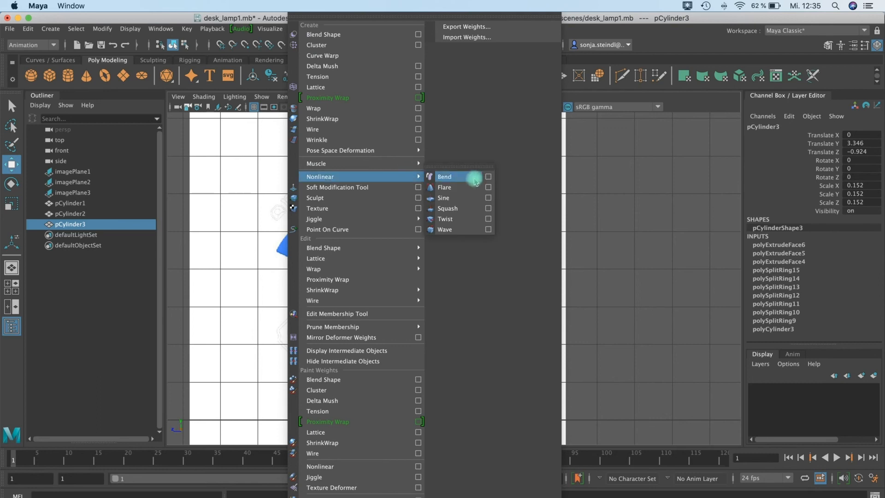
pyautogui.click(471, 179)
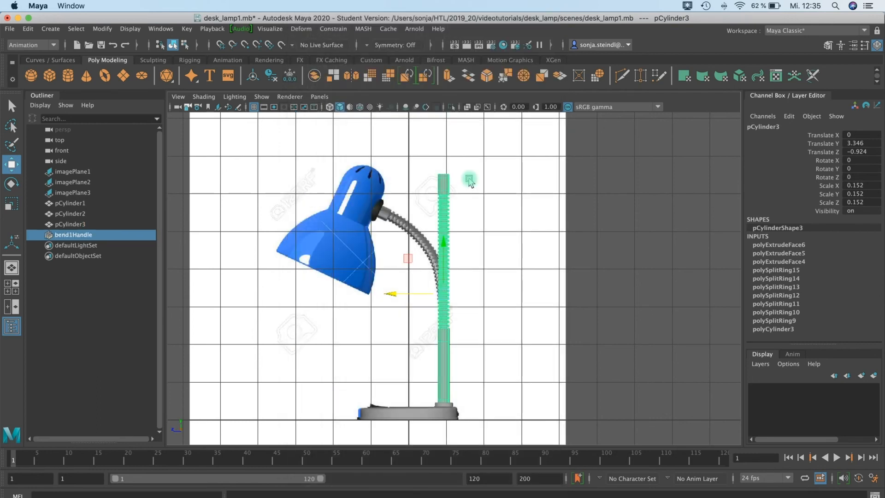
# Set the bend deformer's Curvature to 1 and raise it to 10 to test the bend
pyautogui.press('space')
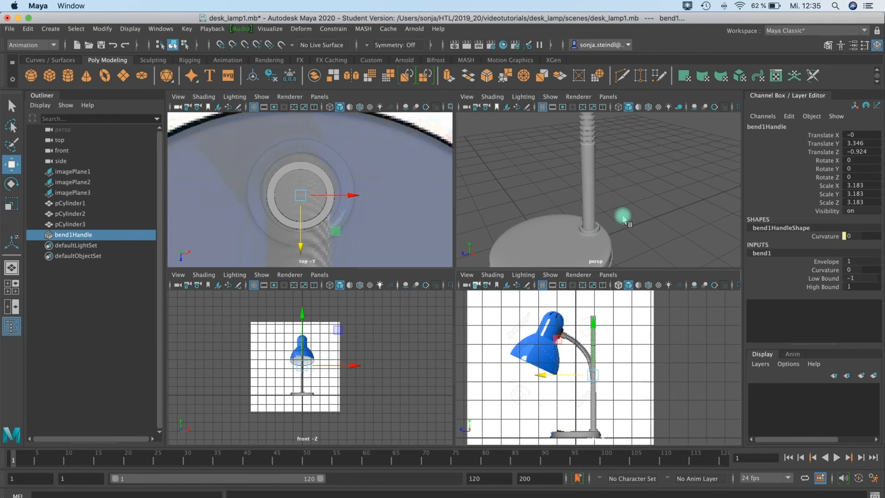
pyautogui.keyDown('alt'); pyautogui.moveTo(608, 187); pyautogui.dragTo(596, 203, button='middle'); pyautogui.keyUp('alt')
pyautogui.keyDown('alt'); pyautogui.moveTo(596, 203); pyautogui.dragTo(501, 225); pyautogui.keyUp('alt')
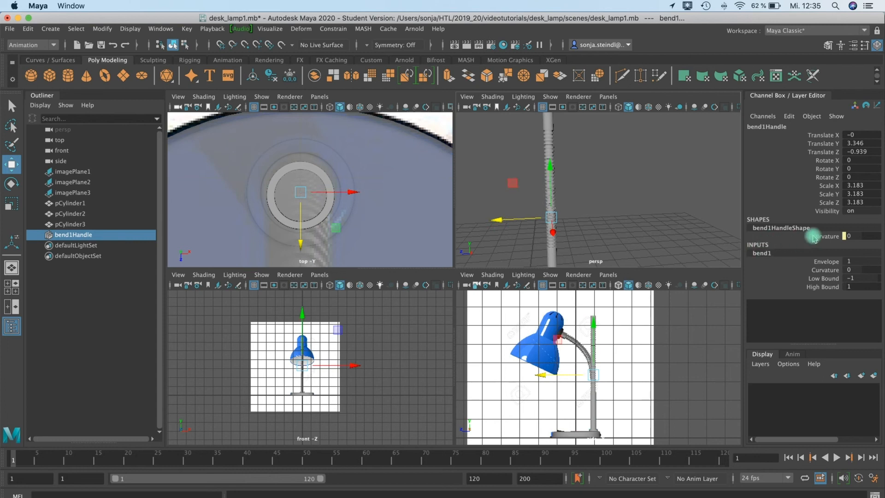
pyautogui.click(819, 272)
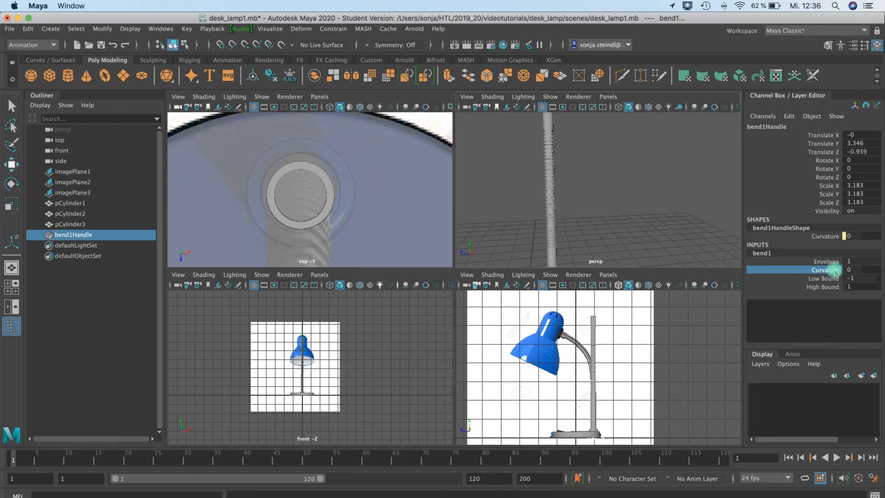
pyautogui.click(861, 271)
pyautogui.press('Return')
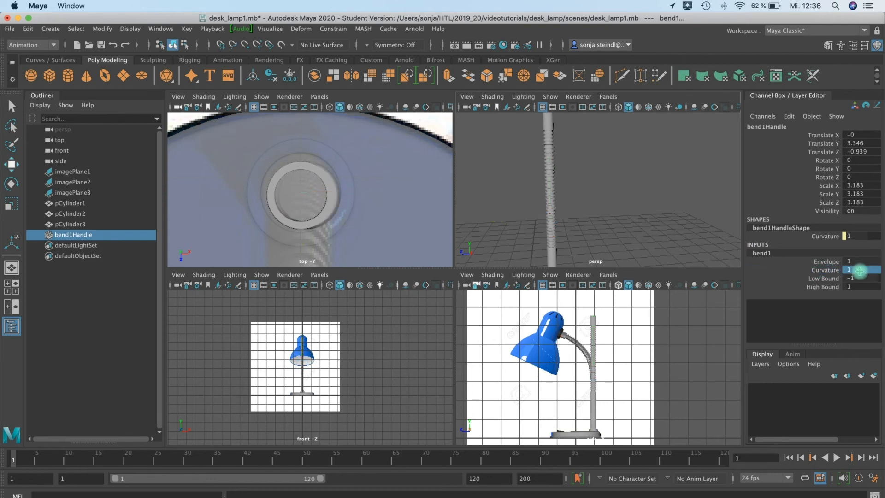
pyautogui.press('1')
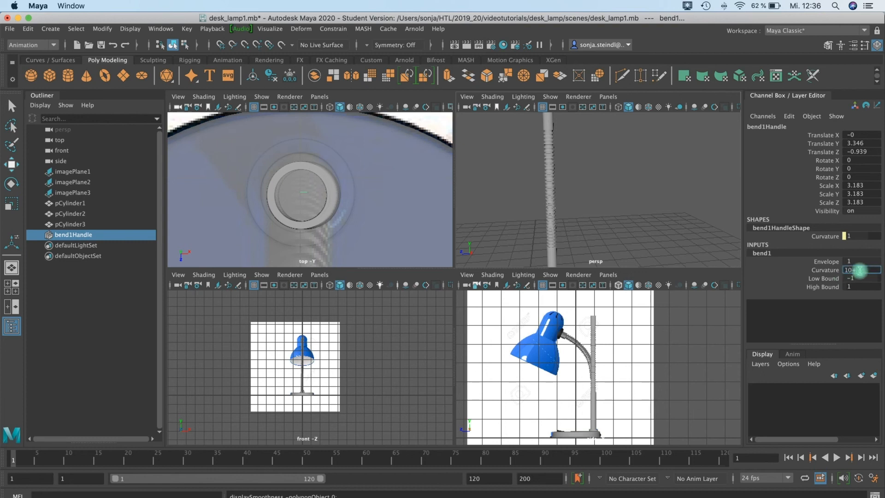
pyautogui.write('0')
pyautogui.press('Return')
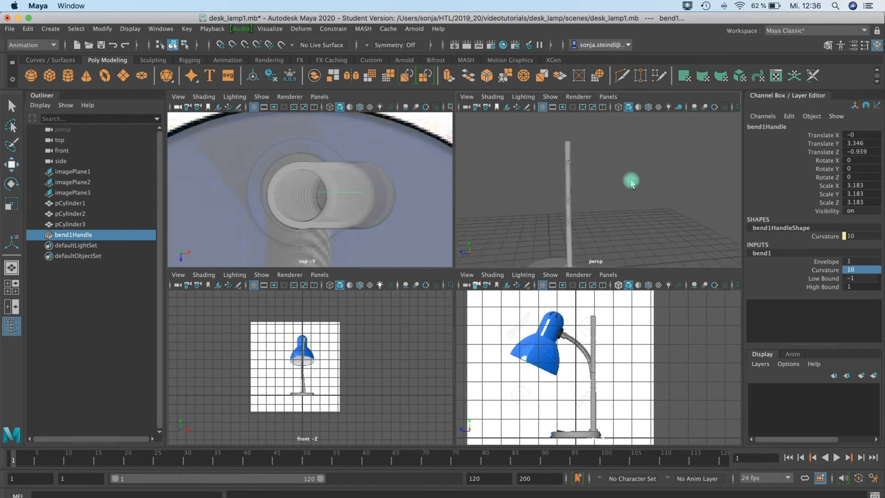
# Interactively increase the bend deformer's Curvature to about 54.691
pyautogui.moveTo(594, 194)
pyautogui.keyDown('alt'); pyautogui.mouseDown()
pyautogui.moveTo(510, 178)
pyautogui.moveTo(515, 192)
pyautogui.moveTo(583, 191)
pyautogui.mouseUp(); pyautogui.keyUp('alt')
pyautogui.click(820, 270)
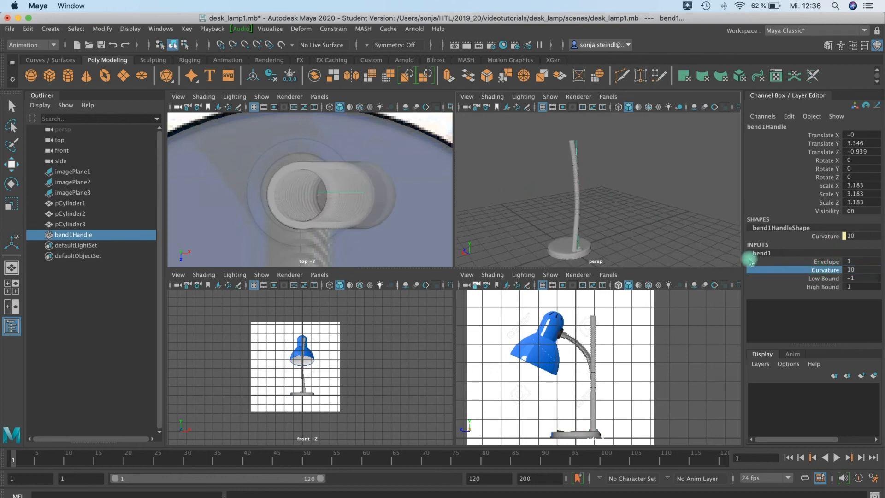
pyautogui.moveTo(608, 207); pyautogui.dragTo(623, 217, button='middle')
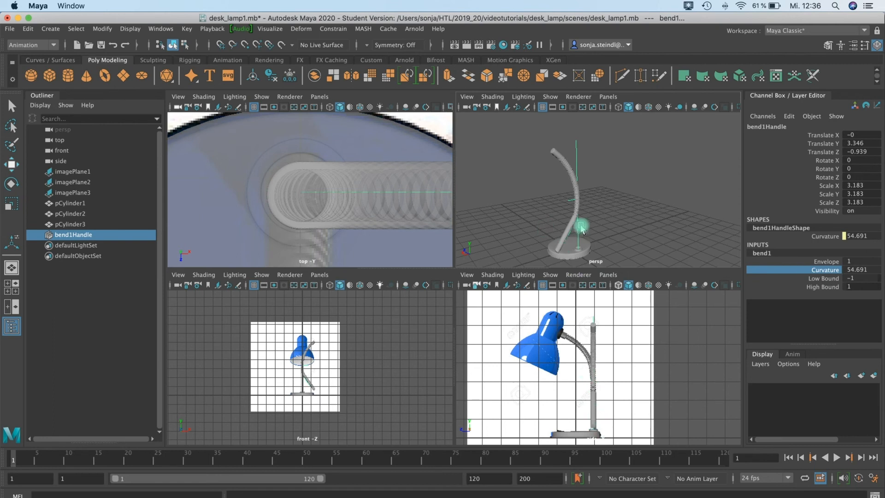
# Set the bend deformer's Low Bound to 0 to limit the bend to the pole's upper half
pyautogui.keyDown('alt'); pyautogui.moveTo(592, 226); pyautogui.dragTo(568, 226); pyautogui.keyUp('alt')
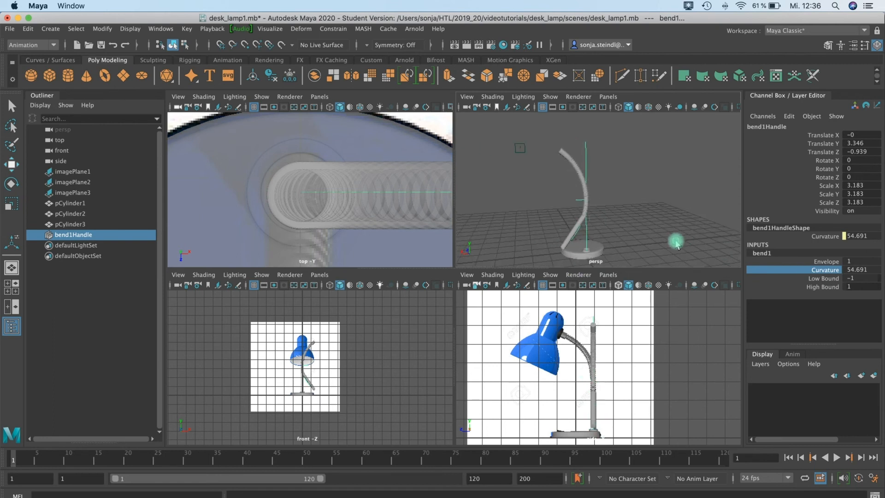
pyautogui.click(828, 279)
pyautogui.click(859, 278)
pyautogui.write('0')
pyautogui.press('Return')
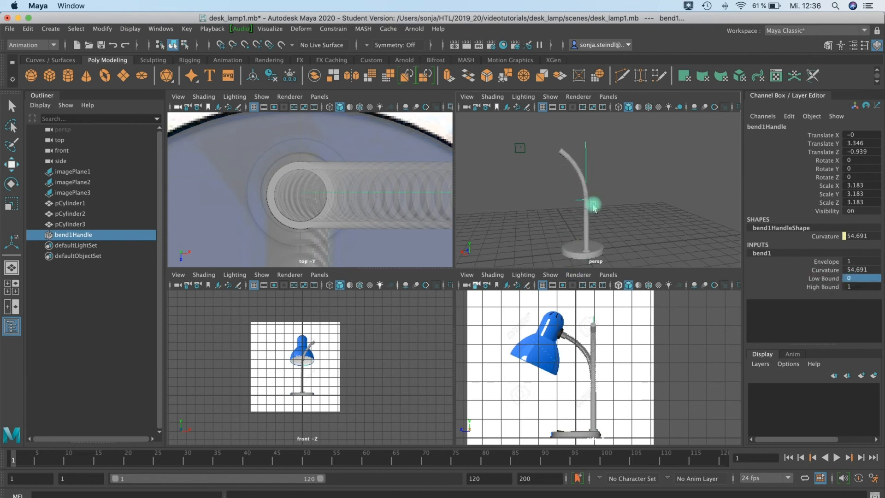
# Rotate the bend handle around its vertical axis and set its Rotate Y to -90
pyautogui.press('w')
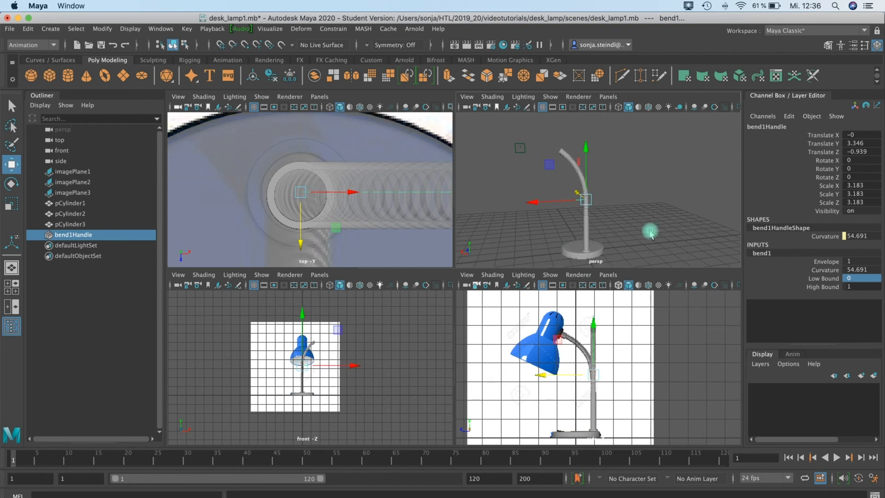
pyautogui.click(583, 145)
pyautogui.click(584, 144)
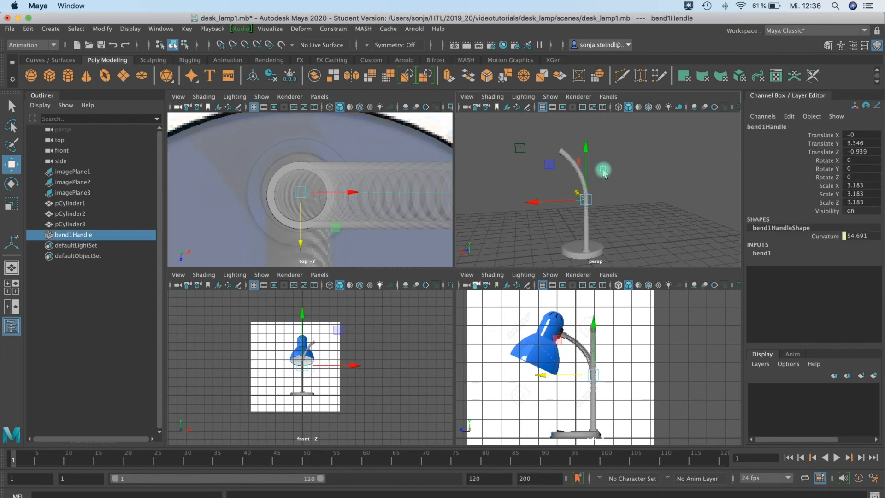
pyautogui.press('e')
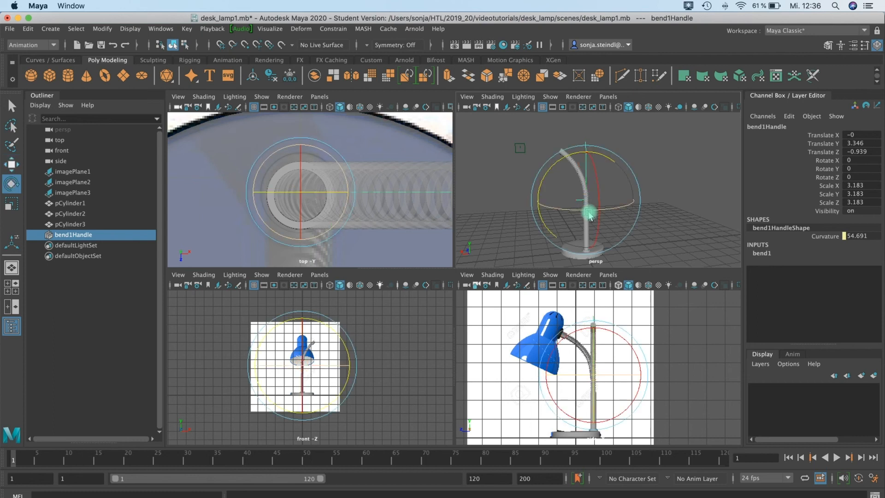
pyautogui.moveTo(623, 208); pyautogui.dragTo(549, 215)
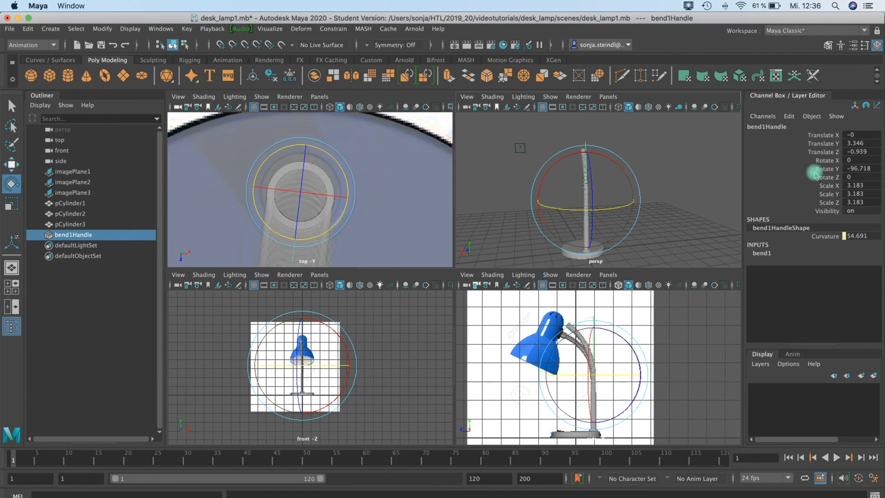
pyautogui.click(873, 167)
pyautogui.write('-90')
pyautogui.press('Return')
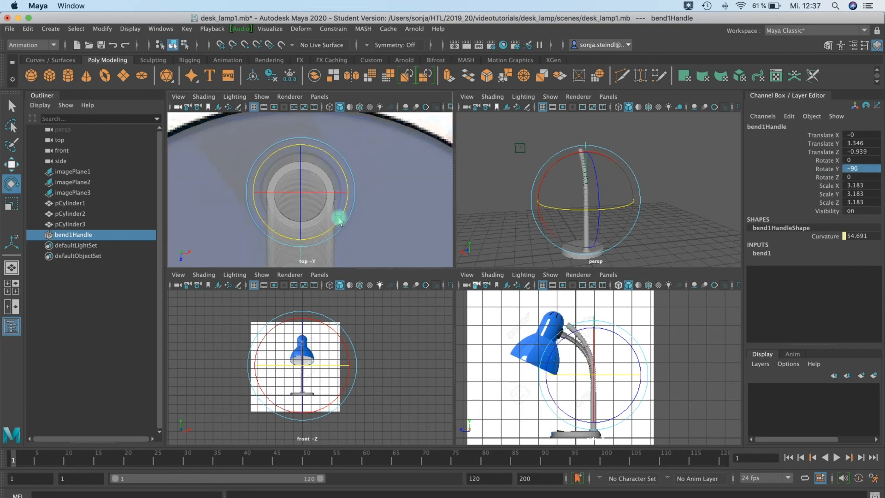
# Lower the bend handle along the pole to about Translate Y 3.065, comparing the curve with the side reference
pyautogui.scroll(-6, 338, 217)
pyautogui.keyDown('alt'); pyautogui.moveTo(308, 197); pyautogui.dragTo(262, 185); pyautogui.keyUp('alt')
pyautogui.keyDown('alt'); pyautogui.moveTo(609, 203); pyautogui.dragTo(593, 265); pyautogui.keyUp('alt')
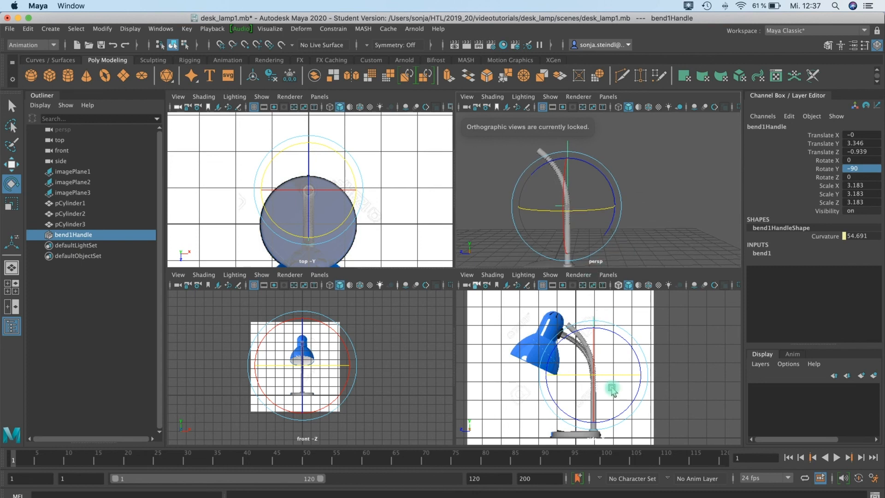
pyautogui.scroll(3, 600, 380)
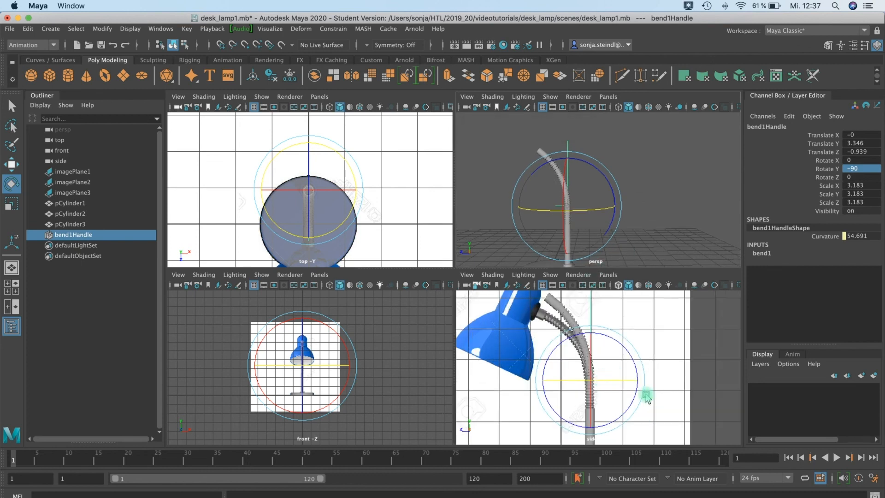
pyautogui.click(766, 253)
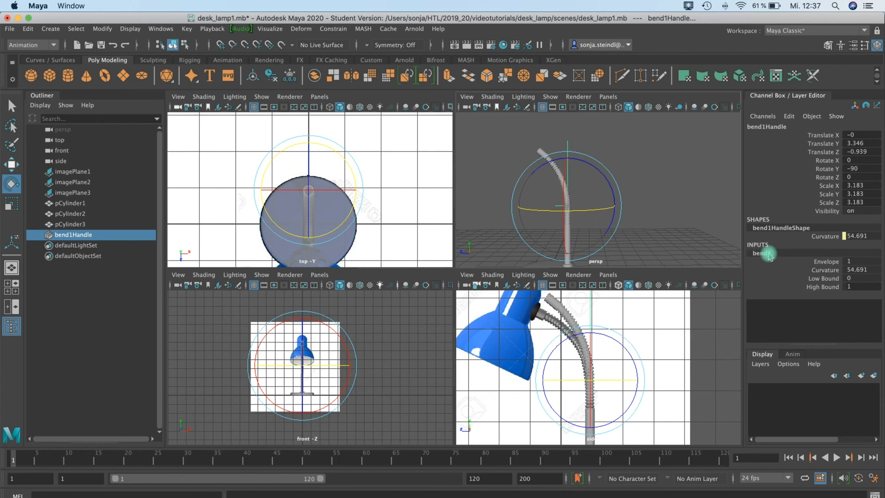
pyautogui.click(825, 270)
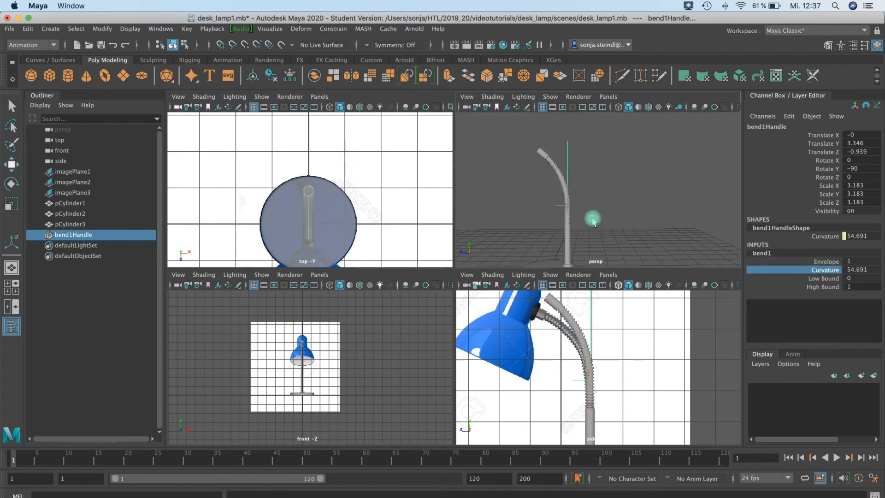
pyautogui.press('w')
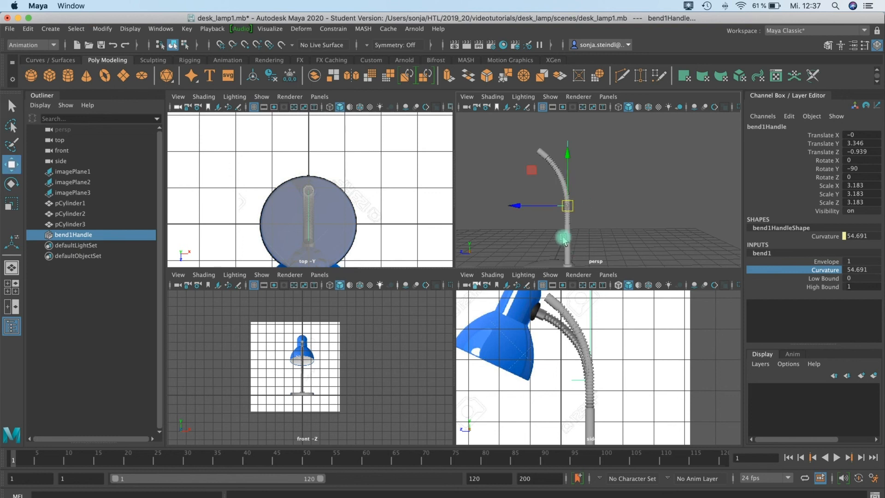
pyautogui.moveTo(569, 152); pyautogui.dragTo(589, 160)
# Increase the bend deformer's Curvature to follow the reference neck and set it to 68
pyautogui.click(799, 270)
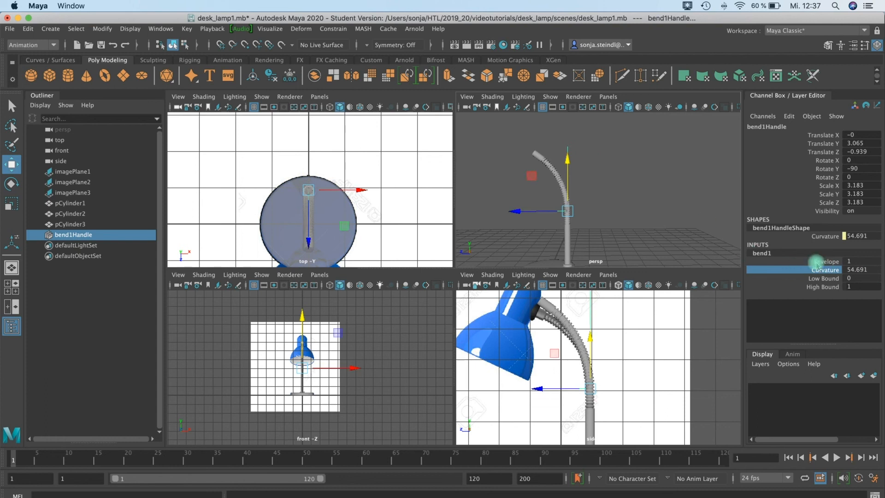
pyautogui.moveTo(567, 211); pyautogui.dragTo(575, 210)
pyautogui.hotkey('ctrl', 'z')
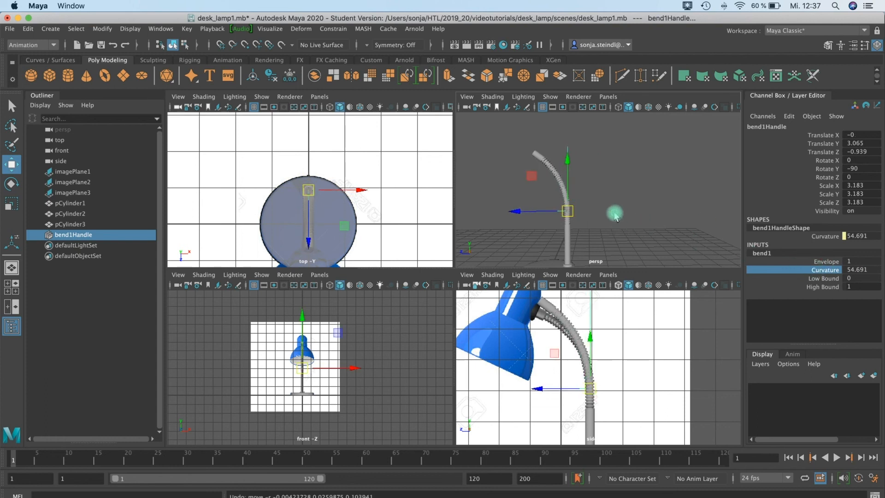
pyautogui.click(831, 268)
pyautogui.moveTo(636, 212); pyautogui.dragTo(646, 212, button='middle')
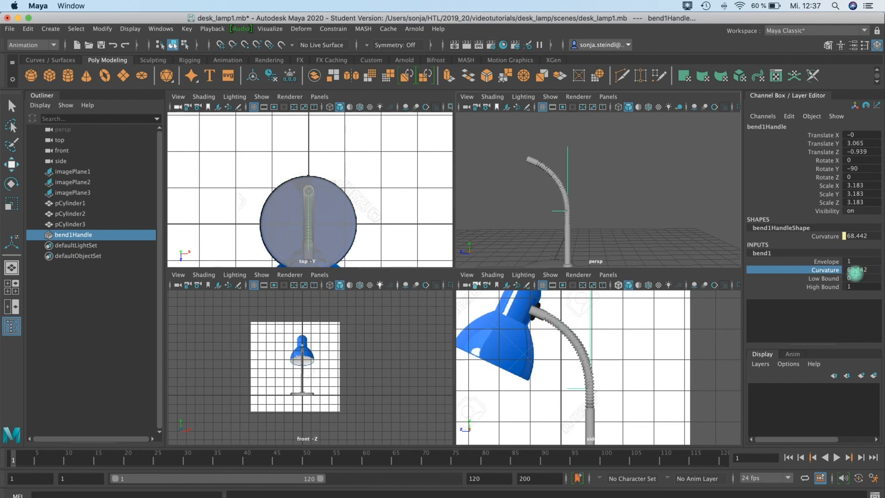
pyautogui.click(861, 270)
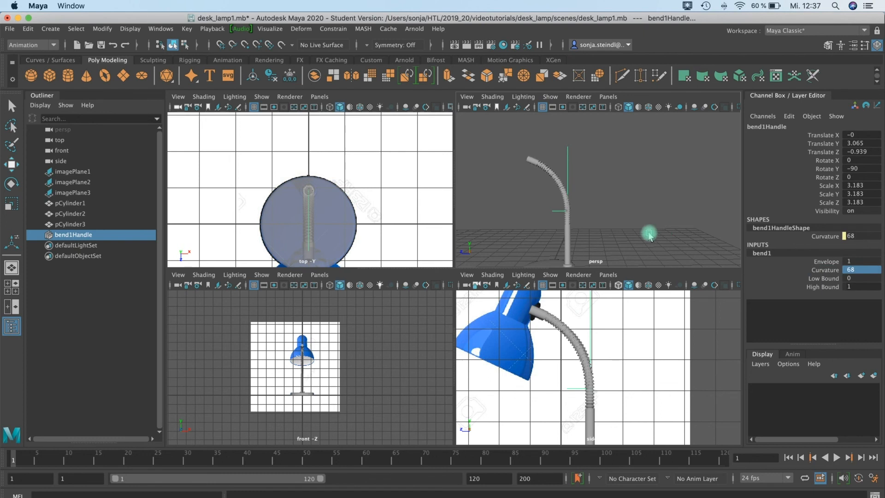
# Try moving the end vertices of the bent pole's tip with the bend deformer active, and undo the moves
pyautogui.keyDown('alt'); pyautogui.moveTo(578, 200); pyautogui.dragTo(559, 201); pyautogui.keyUp('alt')
pyautogui.keyDown('alt'); pyautogui.moveTo(559, 202); pyautogui.dragTo(575, 171, button='middle'); pyautogui.keyUp('alt')
pyautogui.keyDown('alt'); pyautogui.moveTo(575, 171); pyautogui.dragTo(623, 202); pyautogui.keyUp('alt')
pyautogui.keyDown('alt'); pyautogui.moveTo(623, 202); pyautogui.dragTo(637, 216, button='middle'); pyautogui.keyUp('alt')
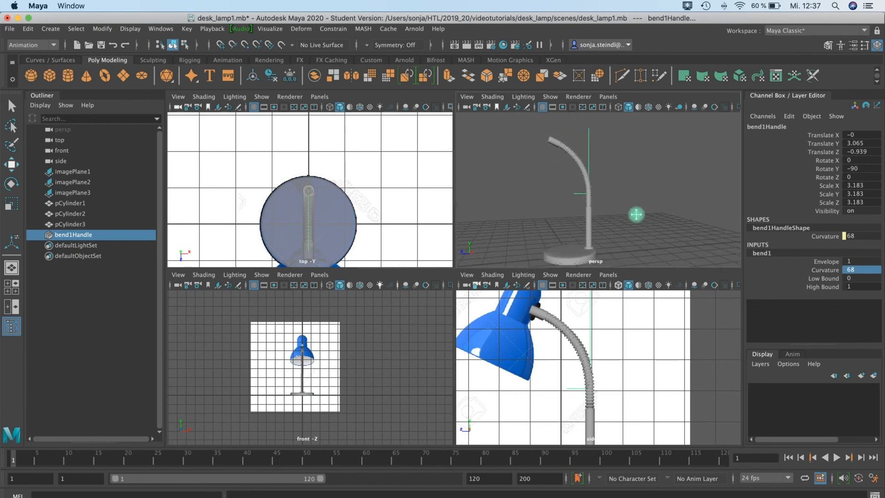
pyautogui.click(553, 140)
pyautogui.press('w')
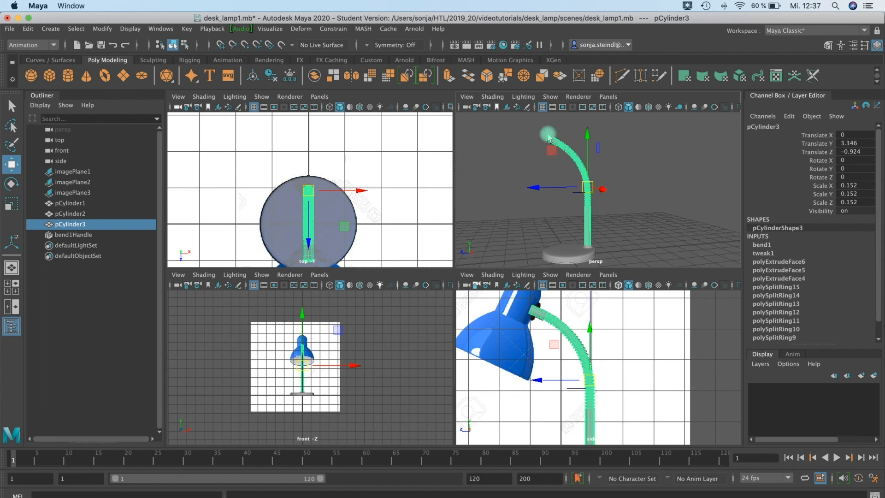
pyautogui.rightClick(560, 139)
pyautogui.moveTo(554, 139); pyautogui.dragTo(535, 136, button='right')
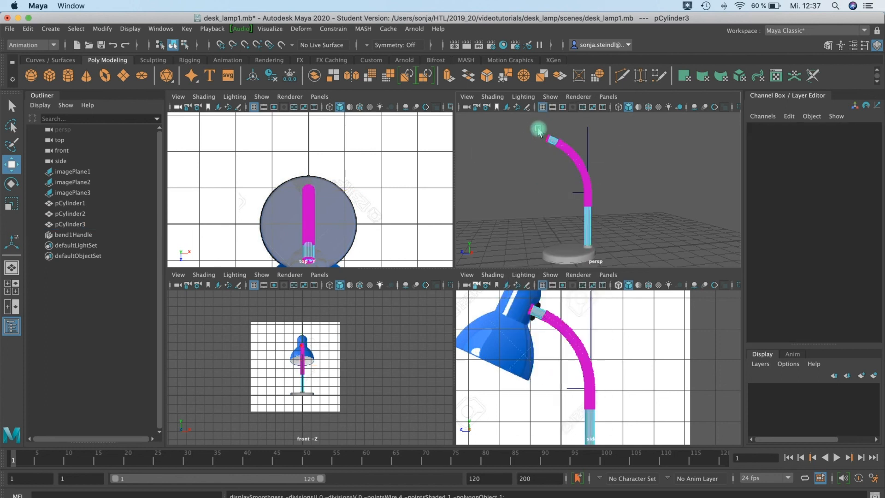
pyautogui.moveTo(527, 302); pyautogui.dragTo(547, 332)
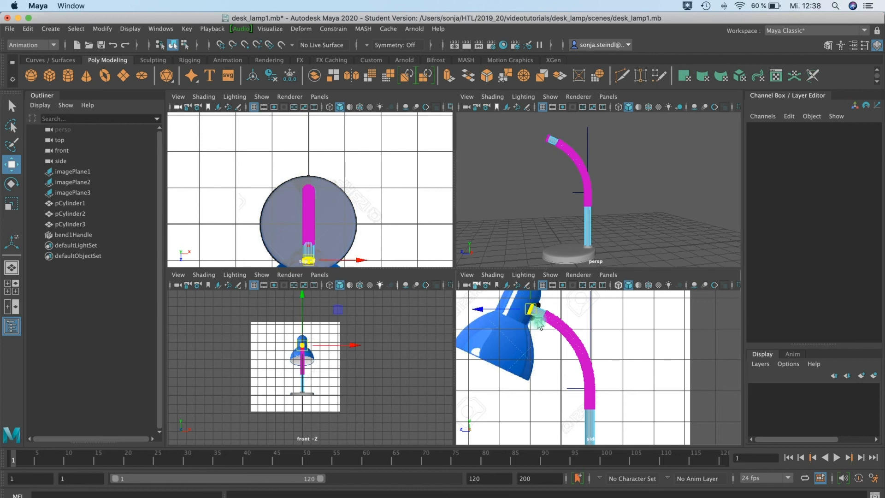
pyautogui.keyDown('alt'); pyautogui.moveTo(682, 192); pyautogui.dragTo(713, 198, button='right'); pyautogui.keyUp('alt')
pyautogui.keyDown('alt'); pyautogui.moveTo(625, 194); pyautogui.dragTo(672, 208, button='middle'); pyautogui.keyUp('alt')
pyautogui.moveTo(487, 187); pyautogui.dragTo(509, 184)
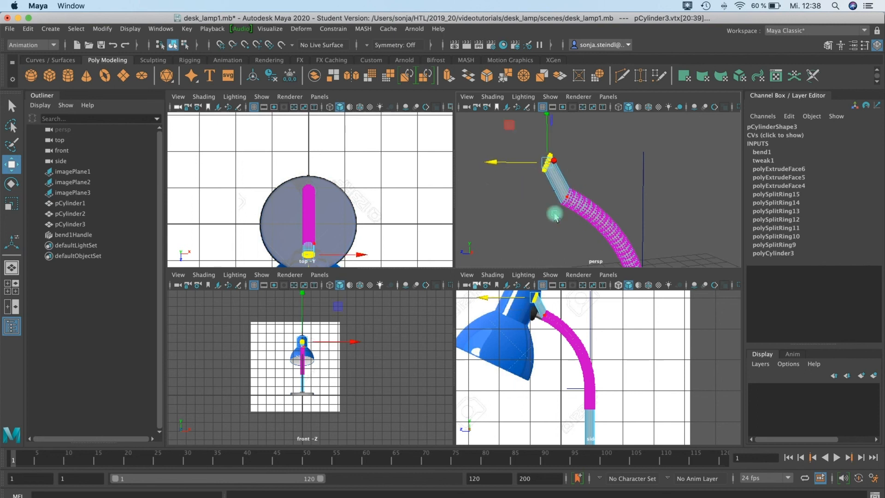
pyautogui.keyDown('alt'); pyautogui.moveTo(560, 226); pyautogui.dragTo(724, 183); pyautogui.keyUp('alt')
pyautogui.moveTo(675, 135); pyautogui.dragTo(670, 143)
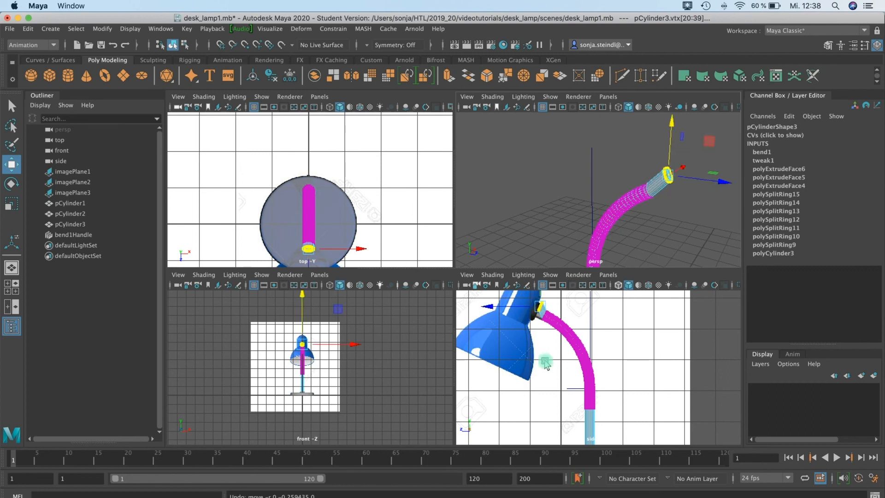
pyautogui.press('z')
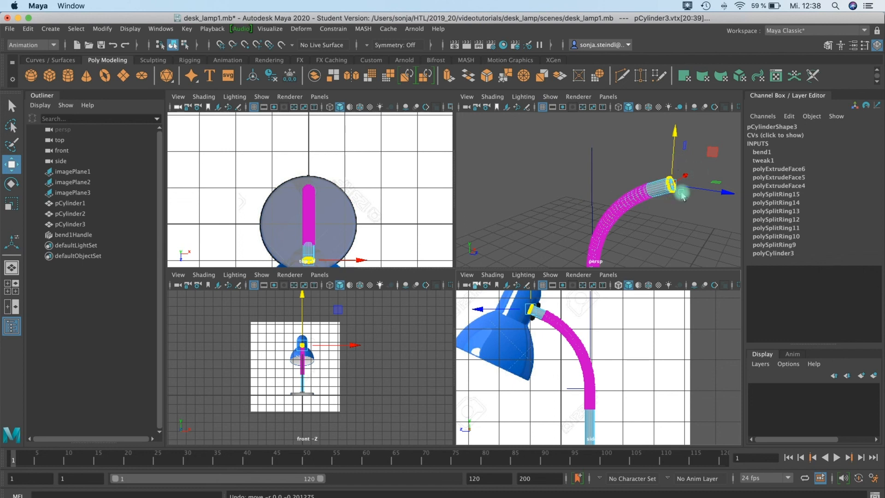
# Return the pole to object mode and delete its construction history
pyautogui.rightClick(664, 193)
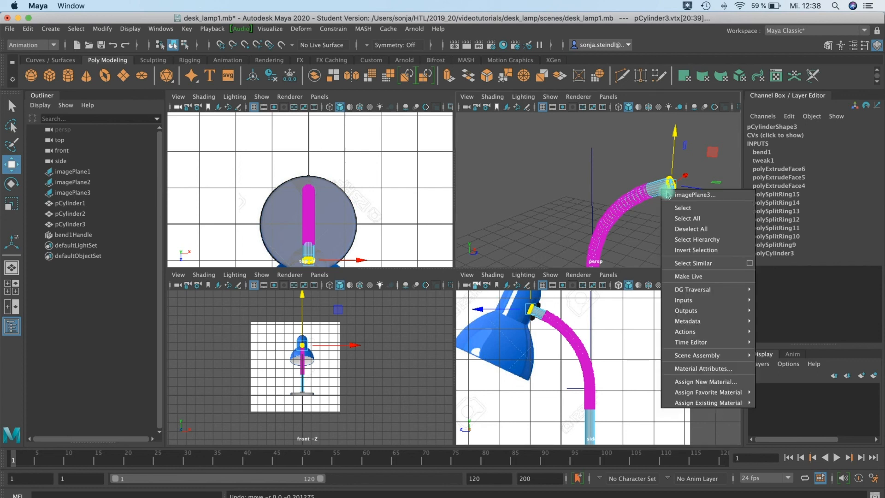
pyautogui.rightClick(652, 188)
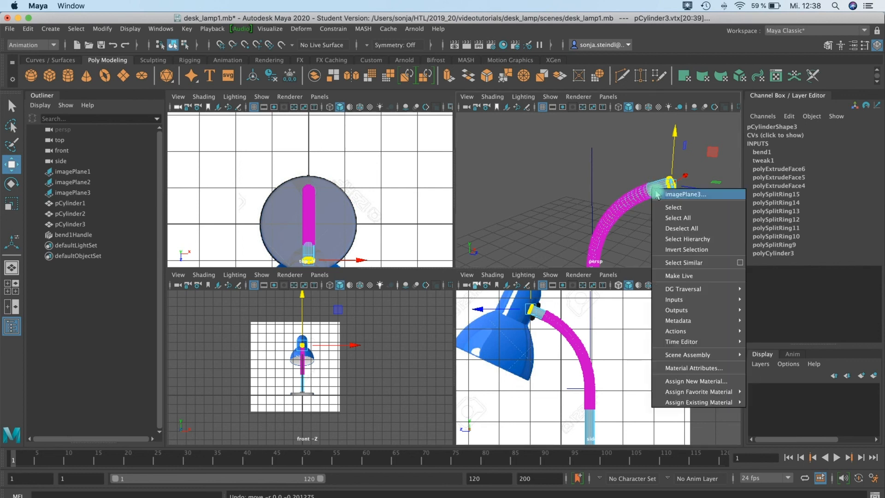
pyautogui.click(659, 194)
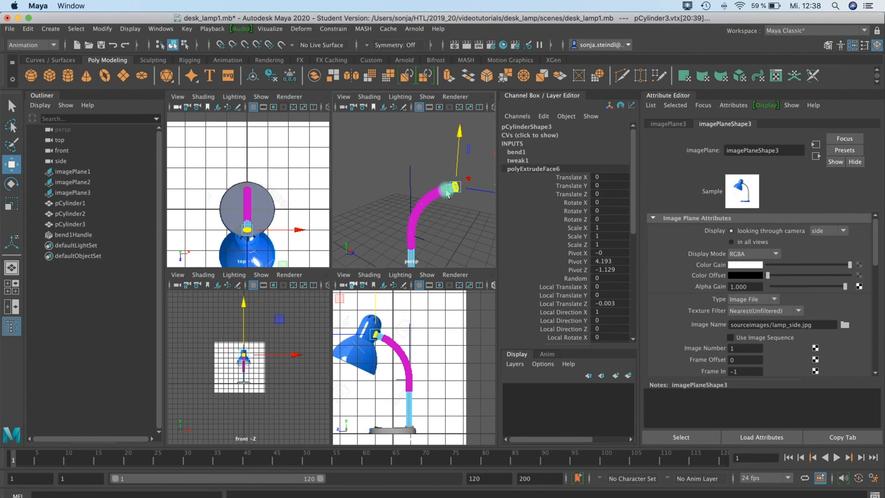
pyautogui.click(853, 46)
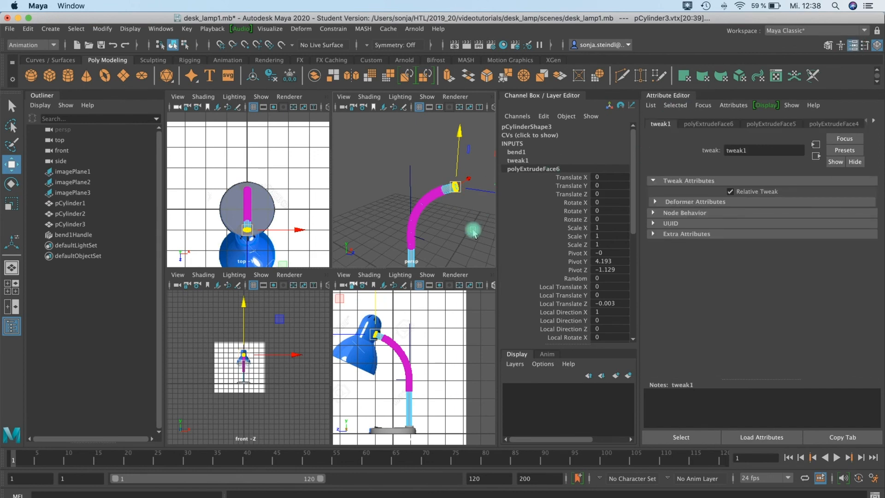
pyautogui.moveTo(660, 195); pyautogui.dragTo(705, 174, button='right')
pyautogui.click(653, 187)
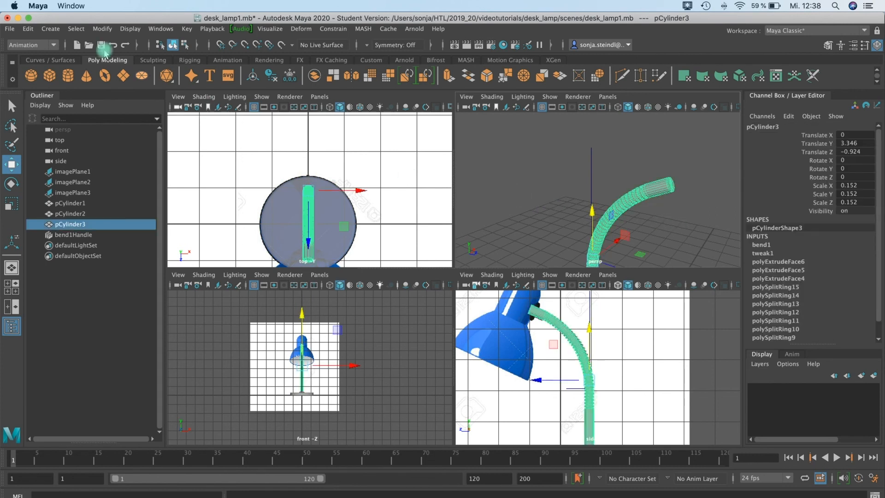
pyautogui.click(28, 28)
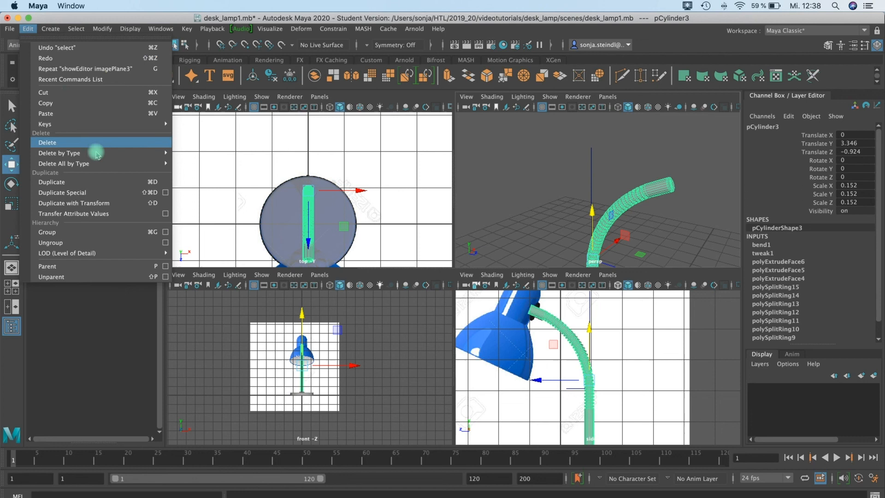
pyautogui.moveTo(103, 154)
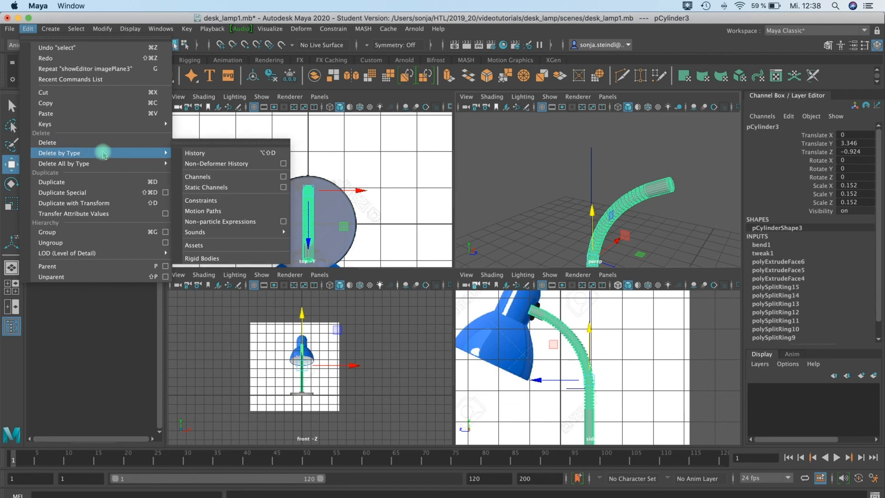
pyautogui.click(213, 158)
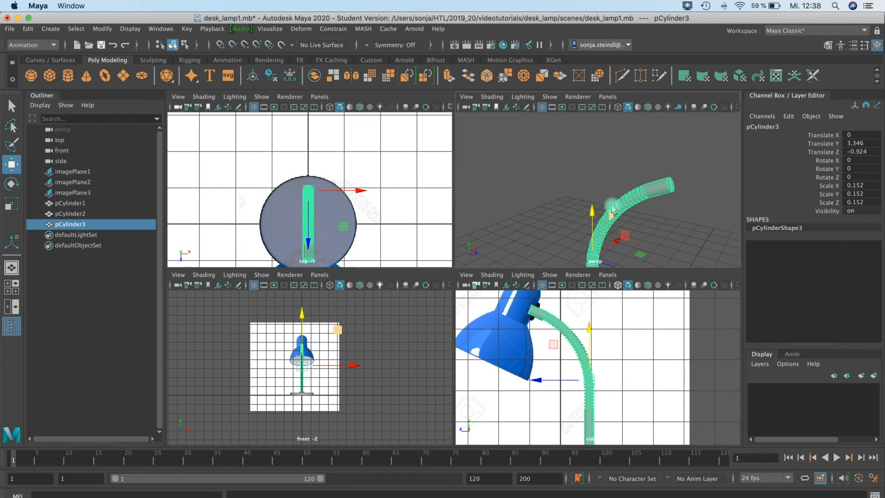
# Select the vertices at the upper end of the pole's tip and shift them slightly back along Z
pyautogui.keyDown('alt'); pyautogui.moveTo(619, 189); pyautogui.dragTo(542, 134); pyautogui.keyUp('alt')
pyautogui.moveTo(554, 146); pyautogui.dragTo(505, 140, button='right')
pyautogui.moveTo(528, 127); pyautogui.dragTo(558, 162)
pyautogui.moveTo(496, 148); pyautogui.dragTo(503, 148)
pyautogui.moveTo(550, 120); pyautogui.dragTo(505, 149)
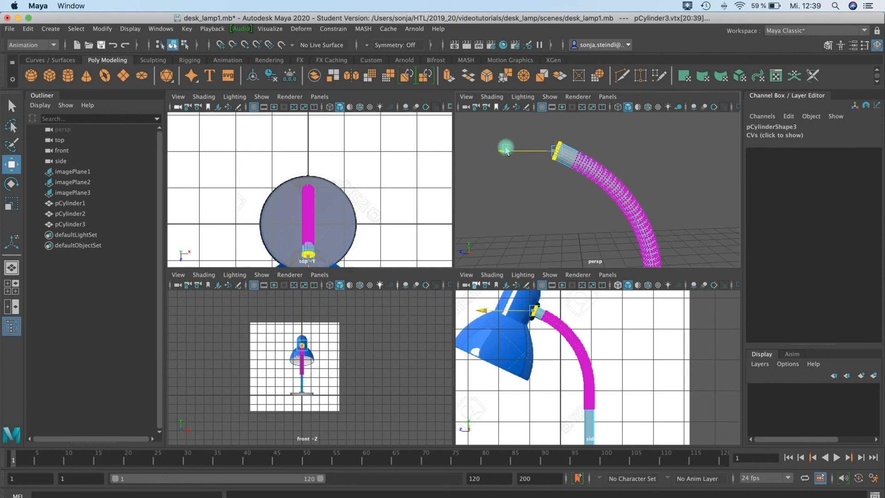
# Switch from the pole to the base and select the full loop of faces lining the inner wall of its collar
pyautogui.keyDown('alt'); pyautogui.moveTo(620, 217); pyautogui.dragTo(702, 233); pyautogui.keyUp('alt')
pyautogui.moveTo(634, 236)
pyautogui.keyDown('alt'); pyautogui.mouseDown()
pyautogui.moveTo(597, 224)
pyautogui.moveTo(606, 229)
pyautogui.moveTo(633, 168)
pyautogui.moveTo(642, 205)
pyautogui.moveTo(664, 164)
pyautogui.moveTo(639, 248)
pyautogui.mouseUp(); pyautogui.keyUp('alt')
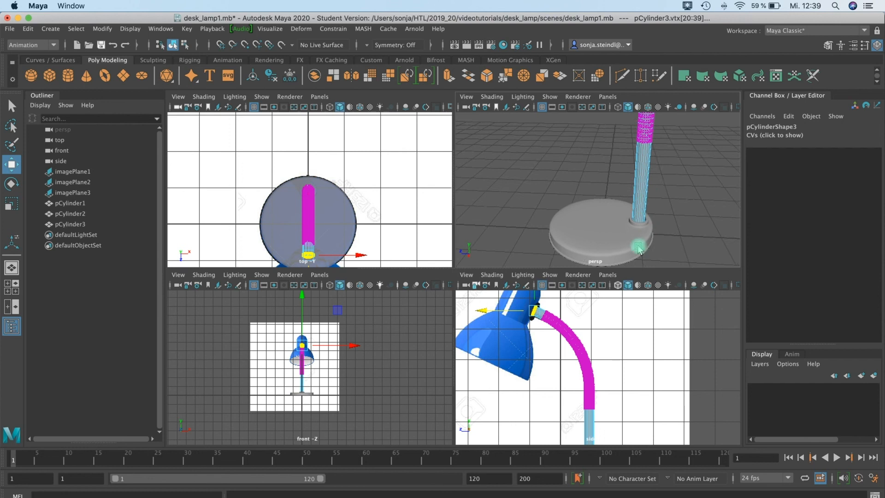
pyautogui.keyDown('alt'); pyautogui.moveTo(553, 204); pyautogui.dragTo(555, 208, button='middle'); pyautogui.keyUp('alt')
pyautogui.moveTo(551, 210)
pyautogui.keyDown('ctrl'); pyautogui.mouseDown(button='right')
pyautogui.moveTo(731, 195)
pyautogui.moveTo(676, 188)
pyautogui.moveTo(567, 211)
pyautogui.moveTo(533, 202)
pyautogui.moveTo(561, 208)
pyautogui.mouseUp(button='right'); pyautogui.keyUp('ctrl')
pyautogui.click(586, 209)
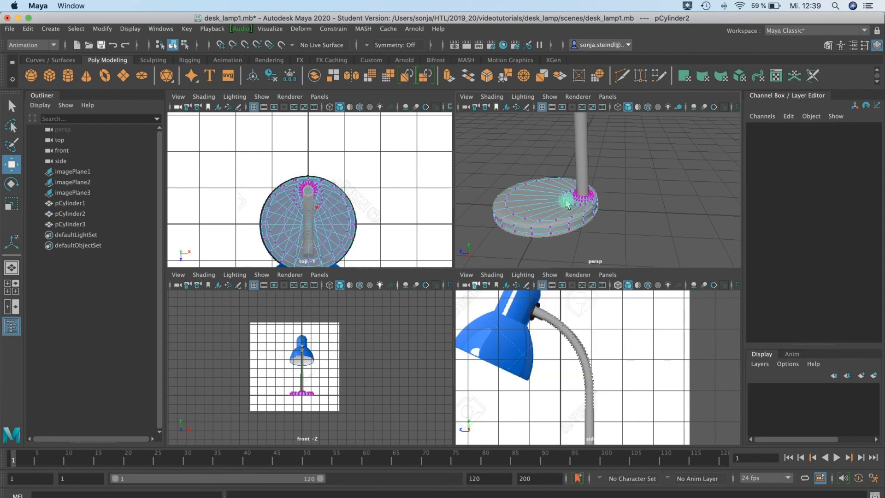
pyautogui.scroll(5, 584, 208)
pyautogui.keyDown('alt'); pyautogui.moveTo(593, 187); pyautogui.dragTo(458, 226); pyautogui.keyUp('alt')
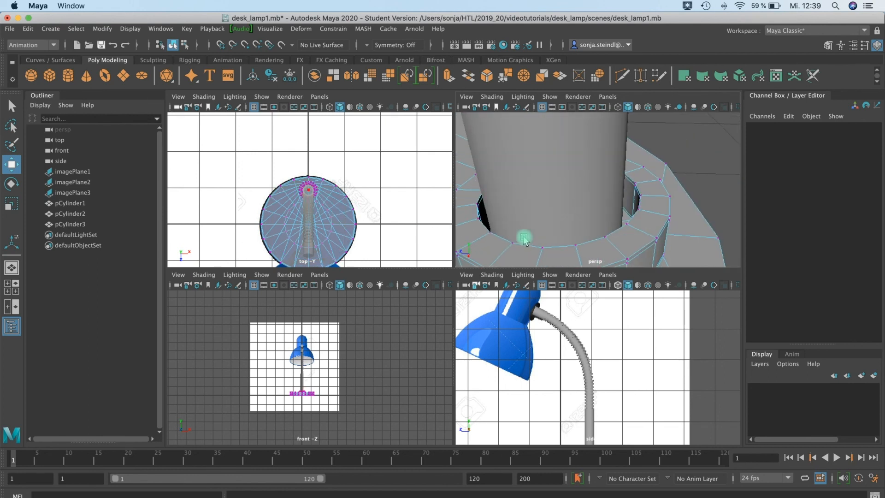
pyautogui.moveTo(630, 198); pyautogui.dragTo(662, 206, button='right')
pyautogui.click(662, 207)
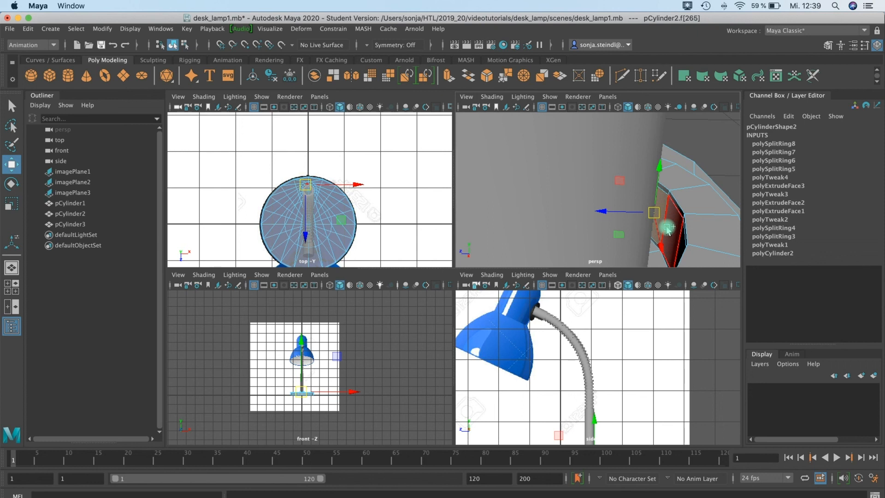
pyautogui.doubleClick(673, 226)
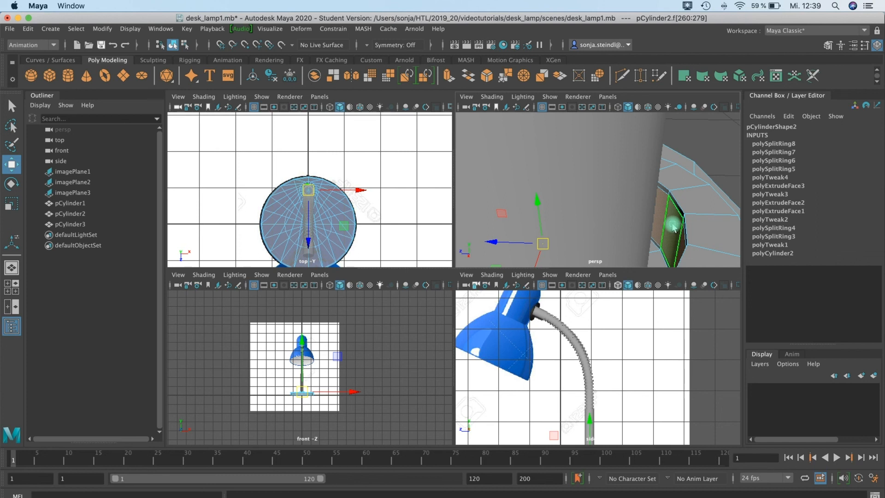
# Grow the selection of the collar's inner faces and scale it uniformly inward to fit tightly around the pole
pyautogui.click(76, 29)
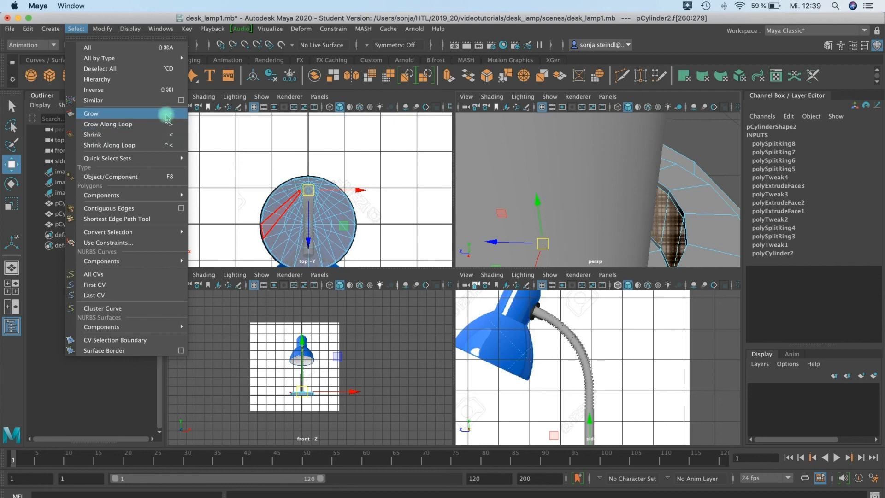
pyautogui.click(166, 115)
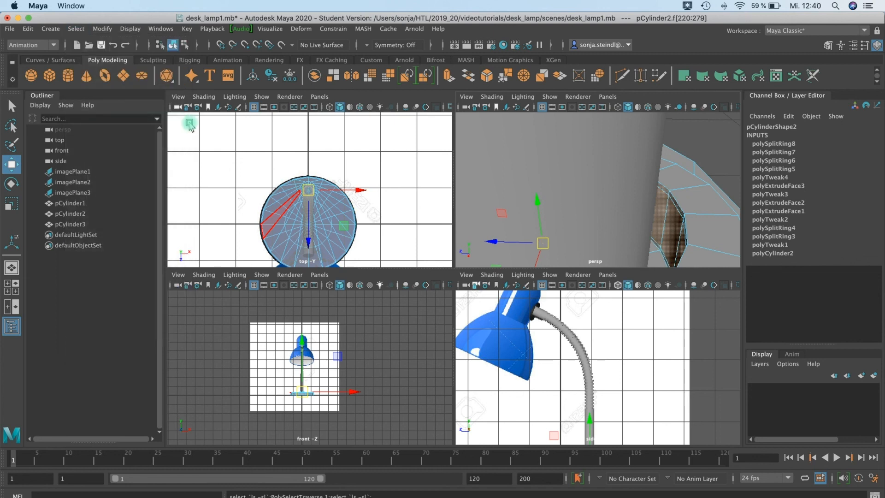
pyautogui.hotkey('shift', ',')
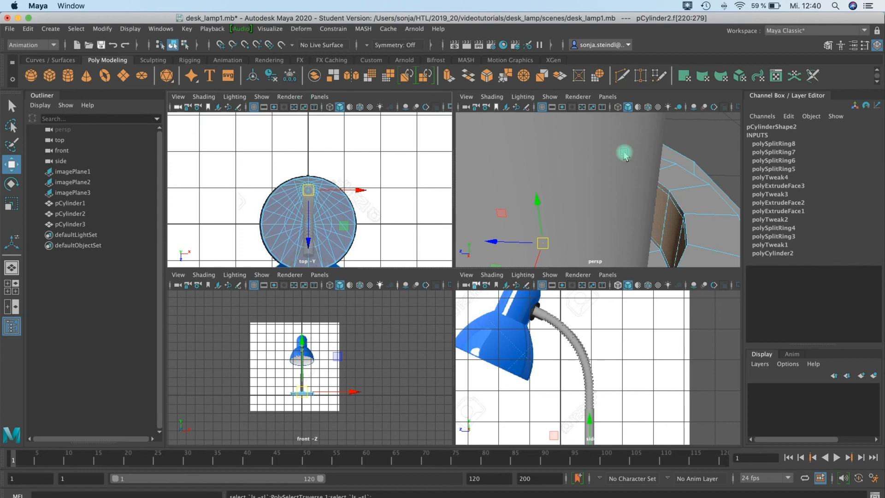
pyautogui.keyDown('alt'); pyautogui.moveTo(676, 232); pyautogui.dragTo(676, 212); pyautogui.keyUp('alt')
pyautogui.press('r')
pyautogui.moveTo(539, 196); pyautogui.dragTo(514, 197)
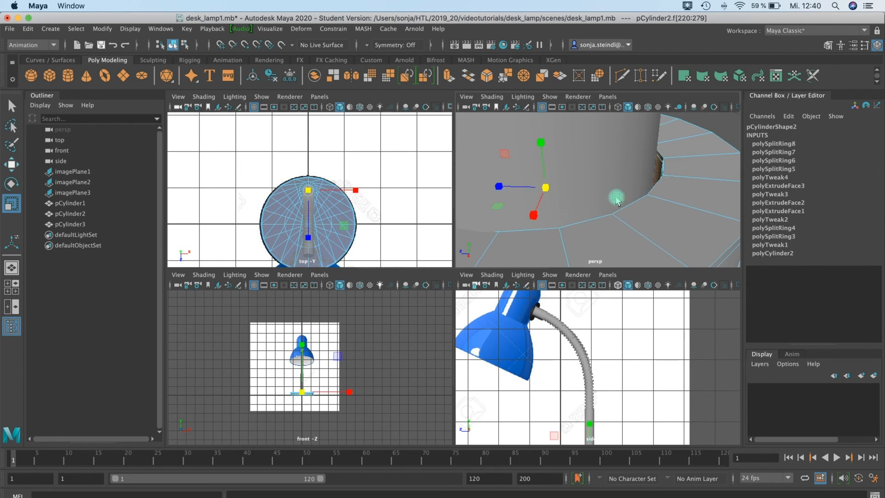
pyautogui.scroll(-5, 616, 191)
pyautogui.scroll(2, 595, 196)
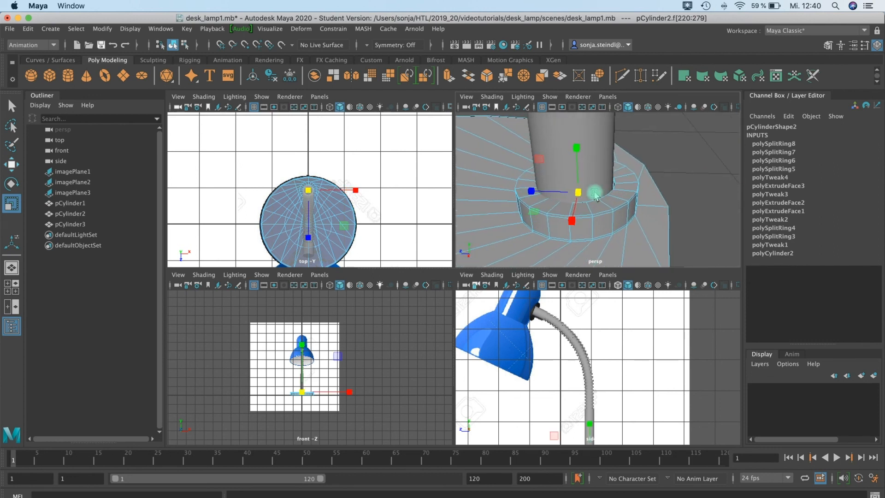
pyautogui.moveTo(581, 196); pyautogui.dragTo(581, 194)
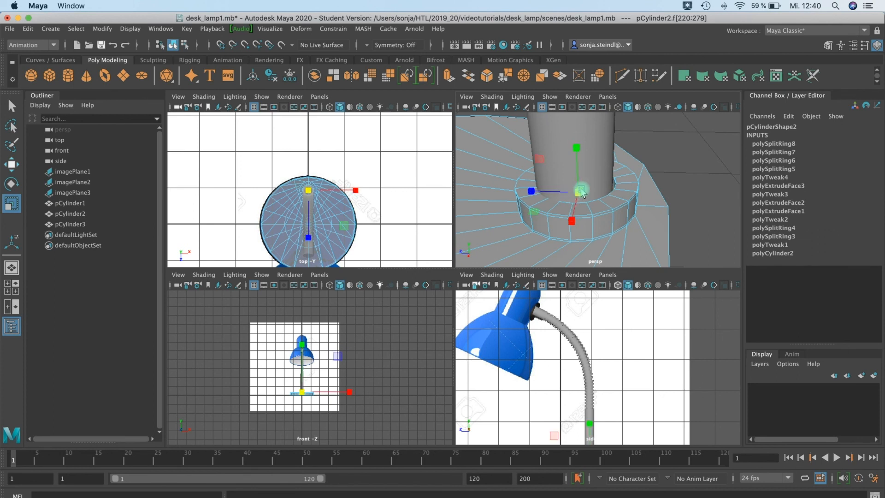
# Select the whole pole in object mode and nudge it along Z to check its position within the collar
pyautogui.moveTo(553, 133); pyautogui.dragTo(585, 142, button='right')
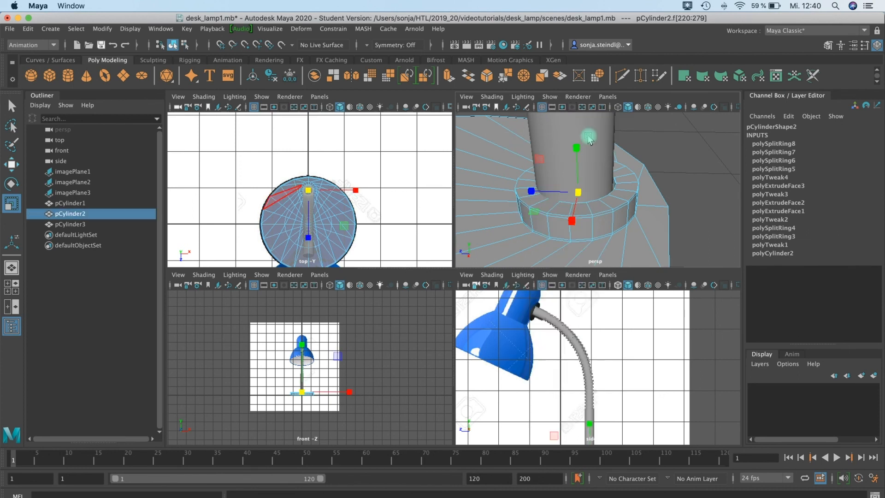
pyautogui.press('w')
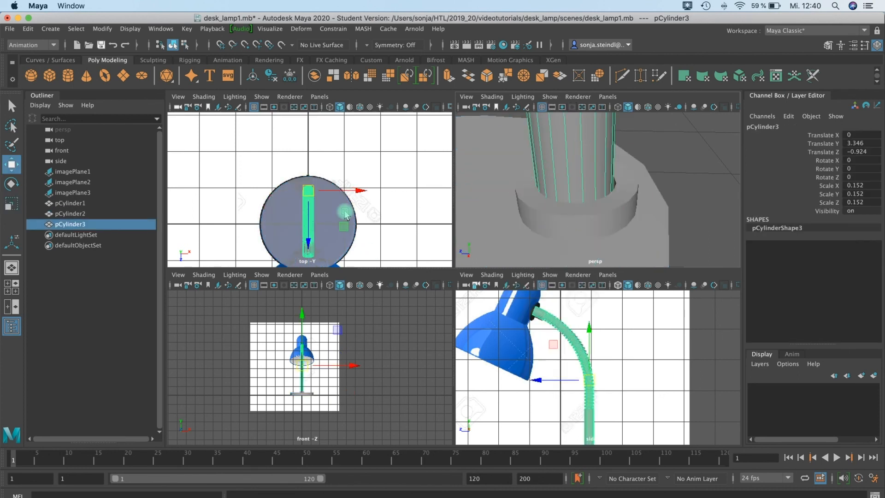
pyautogui.moveTo(307, 249); pyautogui.dragTo(310, 250)
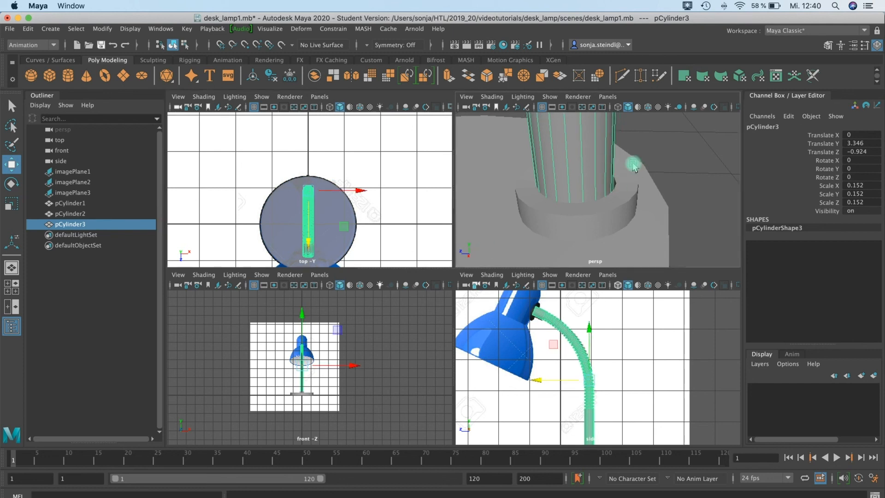
pyautogui.keyDown('alt'); pyautogui.moveTo(635, 165); pyautogui.dragTo(627, 142, button='middle'); pyautogui.keyUp('alt')
pyautogui.keyDown('alt'); pyautogui.moveTo(576, 409); pyautogui.dragTo(607, 337, button='middle'); pyautogui.keyUp('alt')
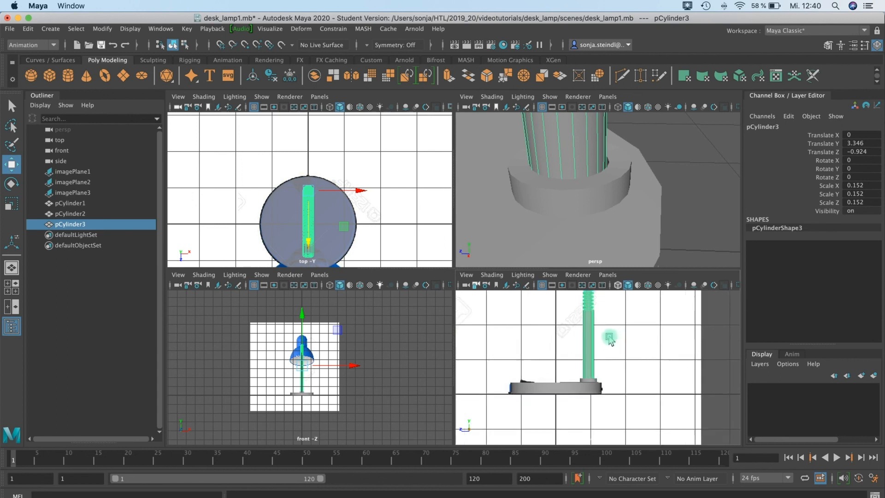
# Turn on smooth mesh preview for the base and inspect how the collar sits around the foot of the pole
pyautogui.click(598, 202)
pyautogui.press('3')
pyautogui.click(666, 157)
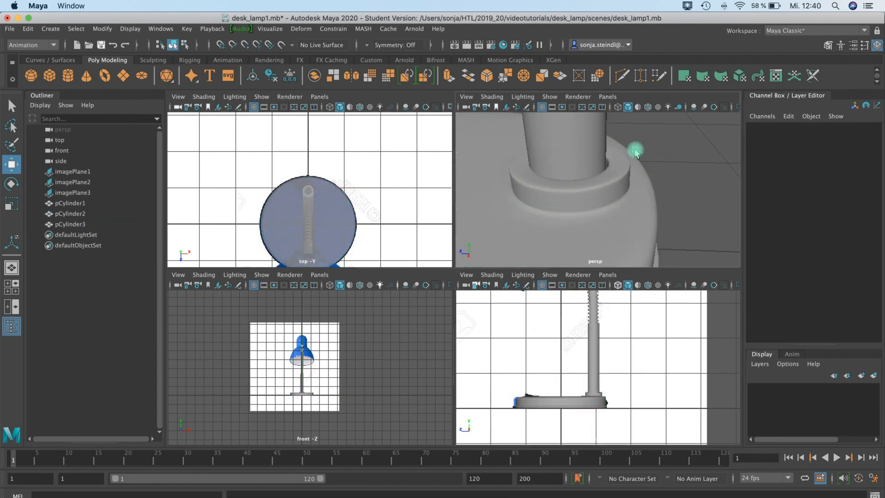
pyautogui.click(574, 154)
pyautogui.keyDown('alt'); pyautogui.moveTo(533, 333); pyautogui.dragTo(538, 318, button='middle'); pyautogui.keyUp('alt')
pyautogui.moveTo(538, 316); pyautogui.dragTo(540, 312)
pyautogui.keyDown('alt'); pyautogui.moveTo(643, 207); pyautogui.dragTo(490, 241); pyautogui.keyUp('alt')
pyautogui.click(490, 241)
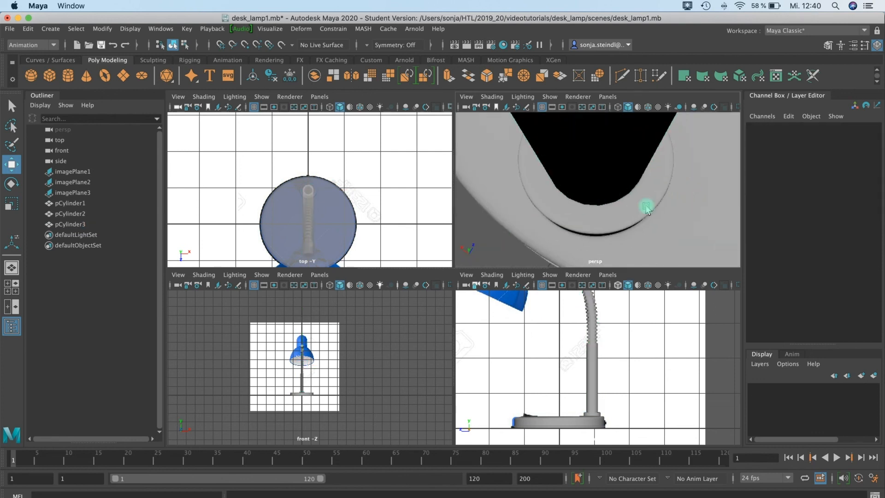